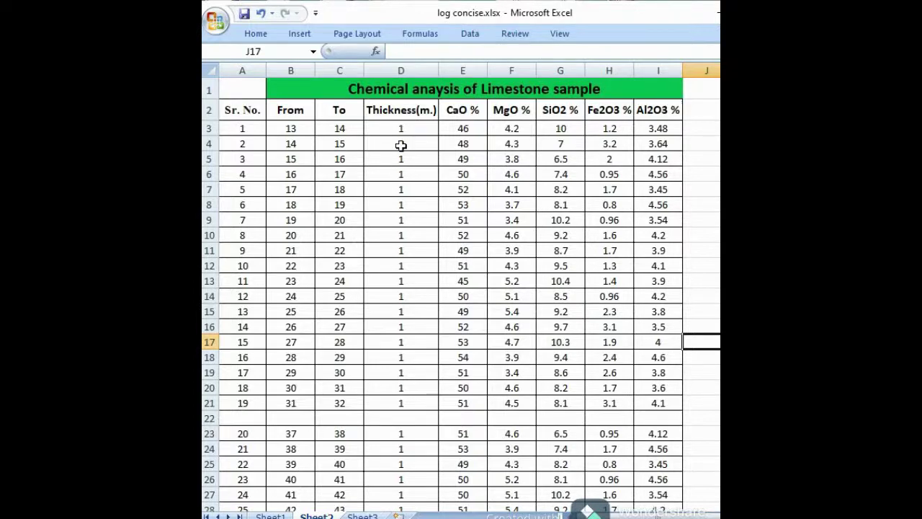
{"action": "key", "text": "ctrl+Page_Up"}
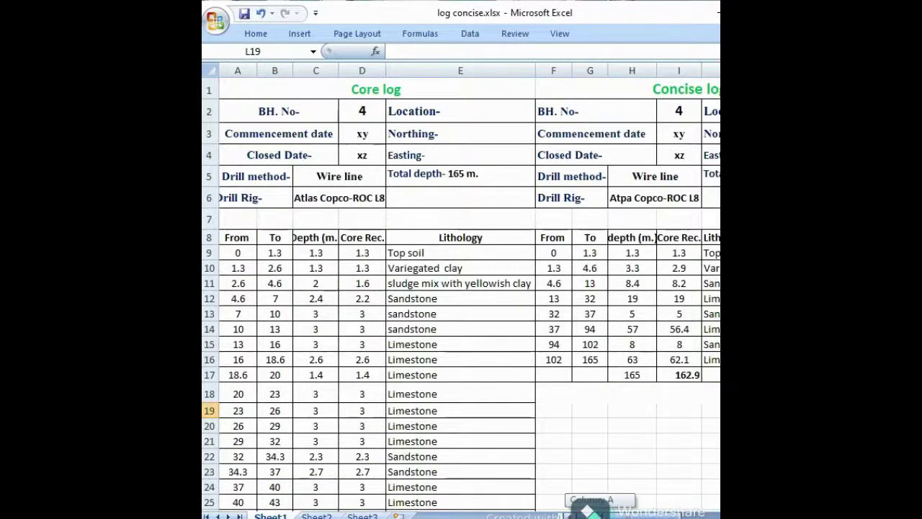
{"action": "left_click_drag", "start_coordinate": [585, 515], "coordinate": [606, 515]}
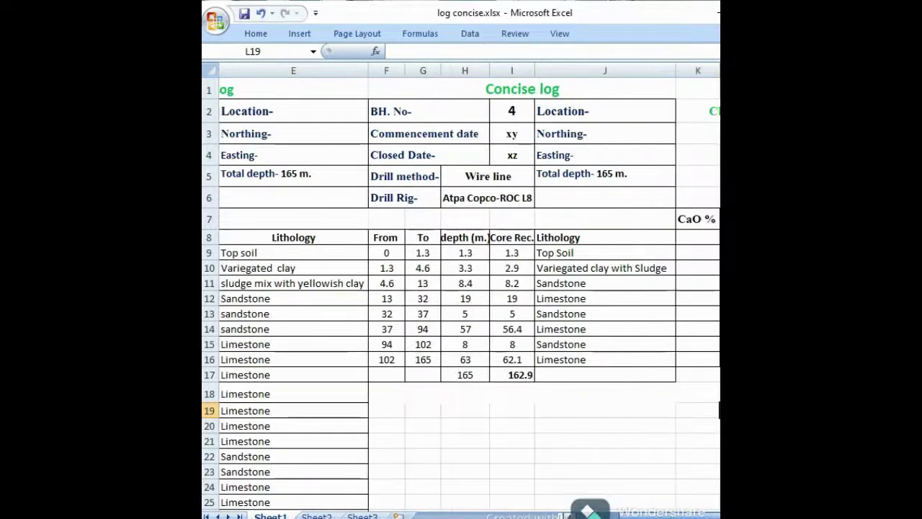
{"action": "left_click", "coordinate": [544, 307]}
{"action": "left_click", "coordinate": [393, 301]}
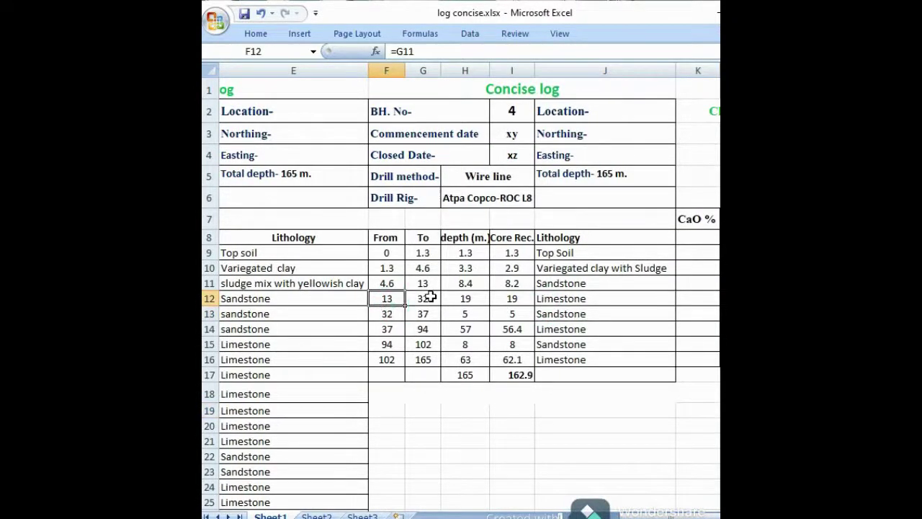
{"action": "left_click", "coordinate": [431, 297]}
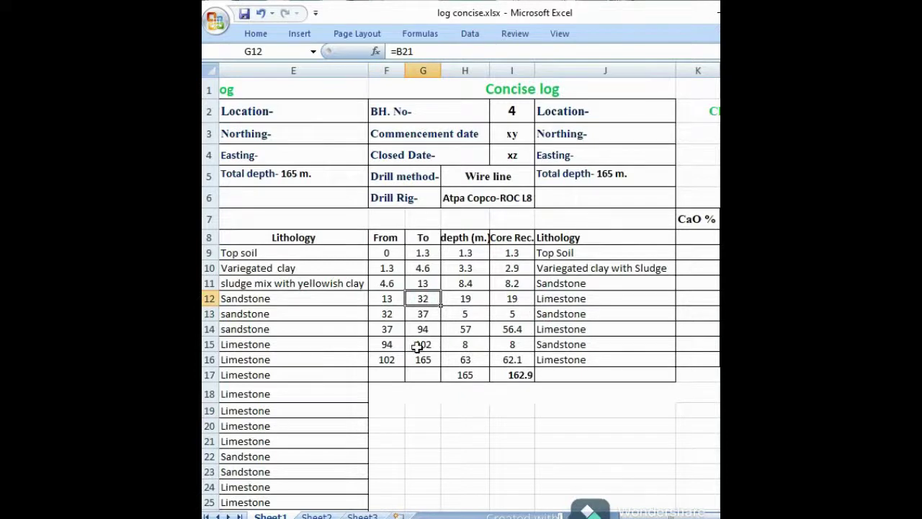
{"action": "left_click", "coordinate": [388, 330]}
{"action": "left_click", "coordinate": [431, 327]}
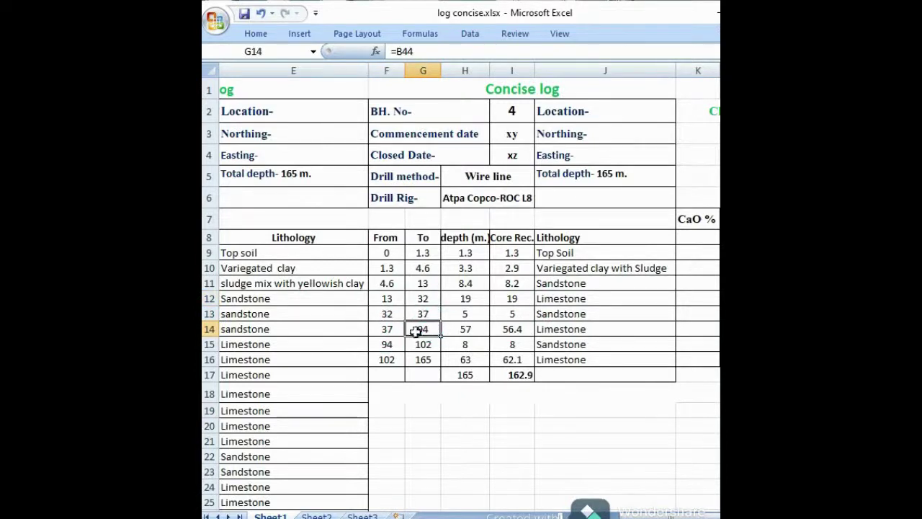
{"action": "left_click", "coordinate": [388, 364]}
{"action": "left_click", "coordinate": [428, 358]}
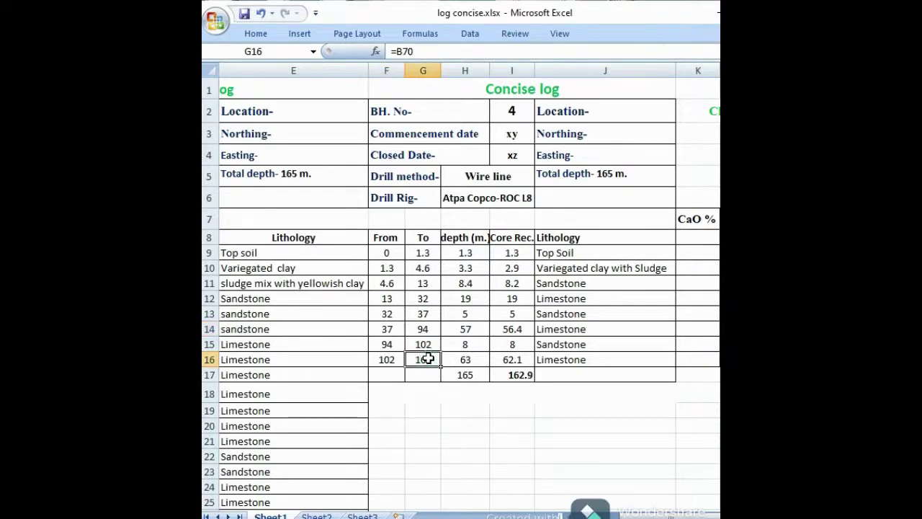
{"action": "left_click", "coordinate": [300, 513]}
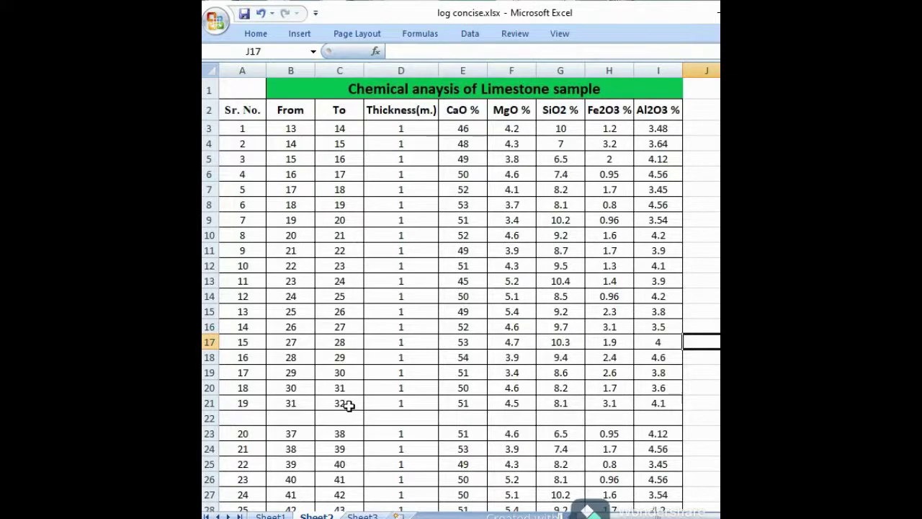
{"action": "scroll", "coordinate": [348, 405], "scroll_direction": "down", "scroll_amount": 3}
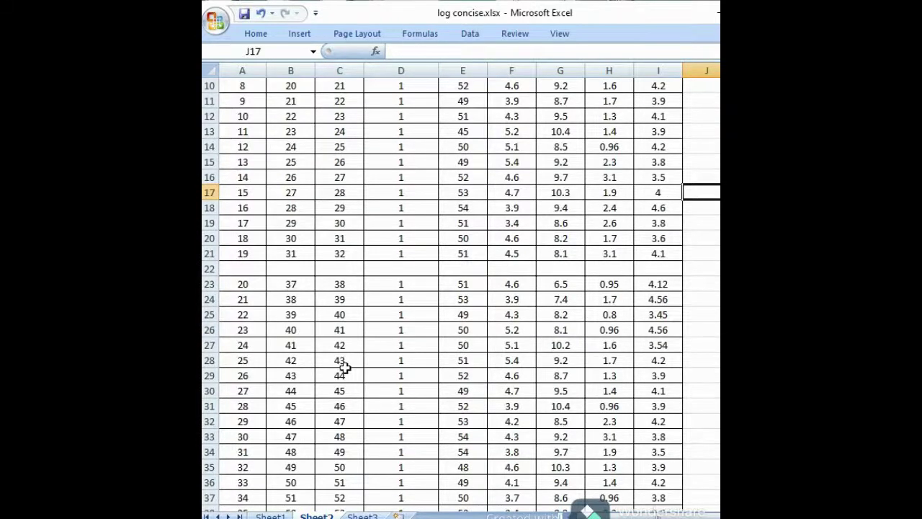
{"action": "scroll", "coordinate": [346, 368], "scroll_direction": "down", "scroll_amount": 18}
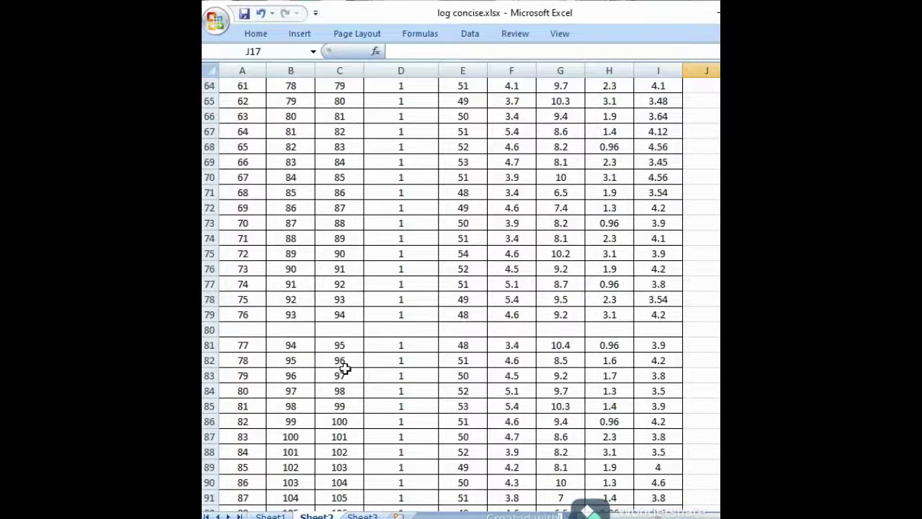
{"action": "scroll", "coordinate": [317, 350], "scroll_direction": "down", "scroll_amount": 14}
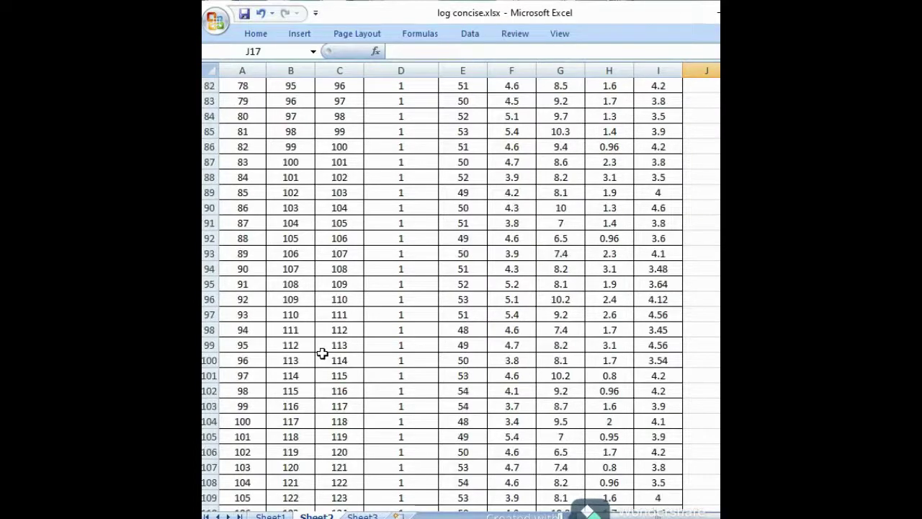
{"action": "scroll", "coordinate": [322, 353], "scroll_direction": "down", "scroll_amount": 8}
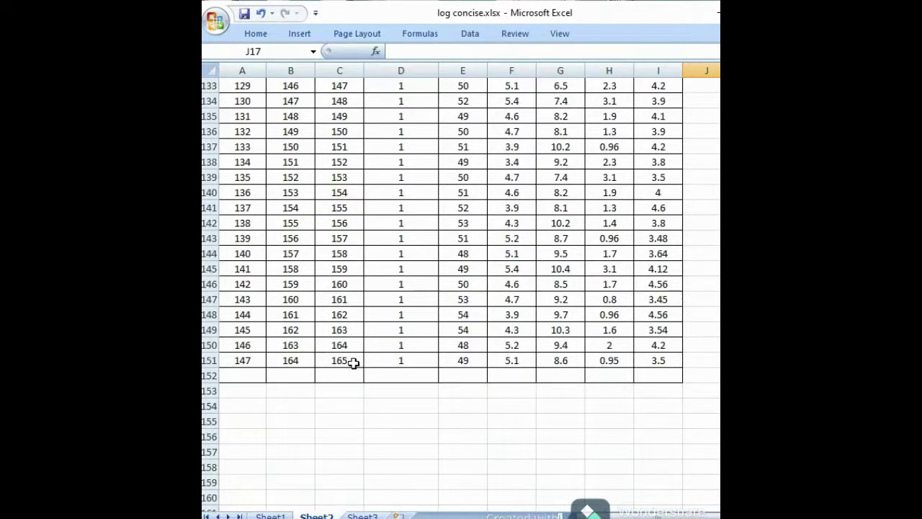
{"action": "scroll", "coordinate": [433, 352], "scroll_direction": "up", "scroll_amount": 5}
{"action": "scroll", "coordinate": [444, 349], "scroll_direction": "up", "scroll_amount": 20}
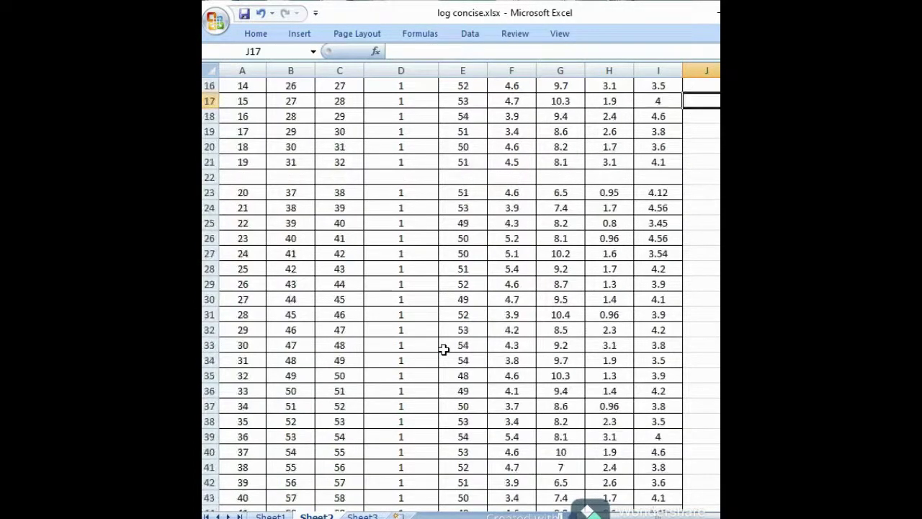
{"action": "left_click", "coordinate": [400, 418]}
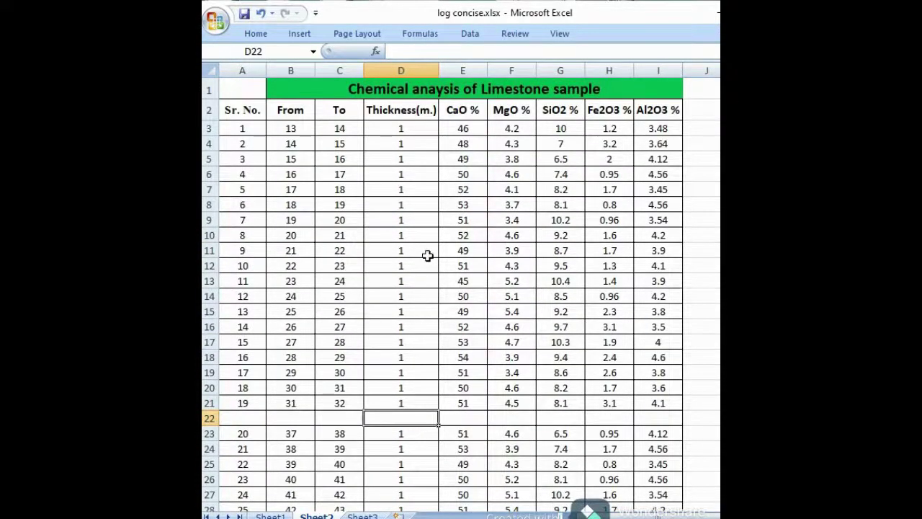
Step: Enter =SUM(D3:D21) in D22 of Sheet2, totalling the first interval's thickness as 19 m
{"action": "left_click", "coordinate": [423, 418]}
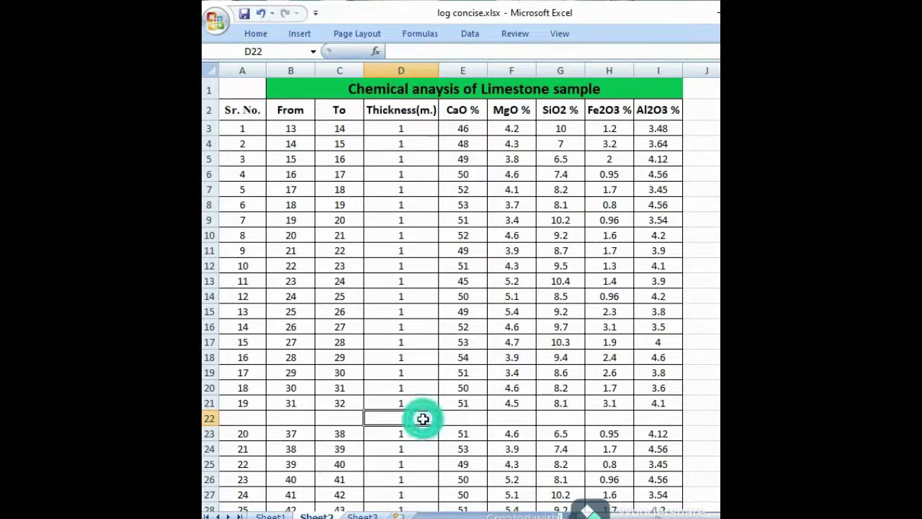
{"action": "type", "text": "="}
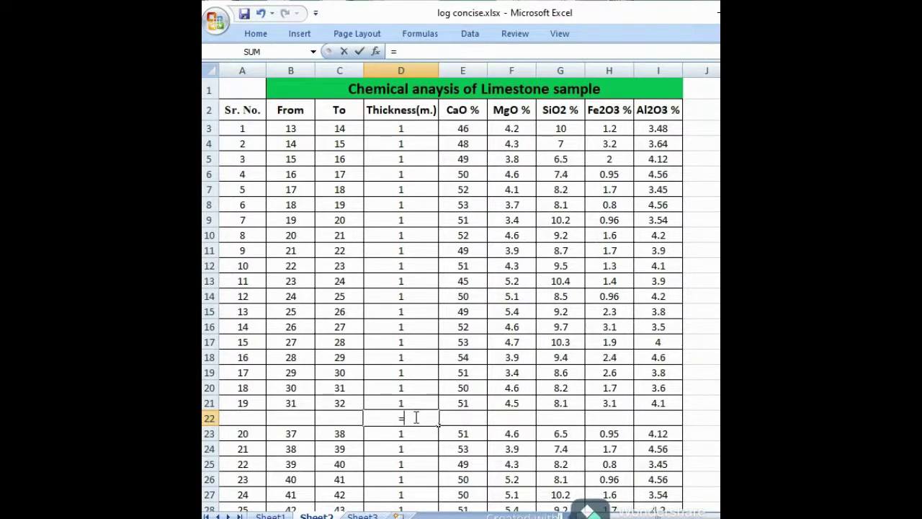
{"action": "type", "text": "UM"}
{"action": "key", "text": "BackSpace"}
{"action": "key", "text": "BackSpace"}
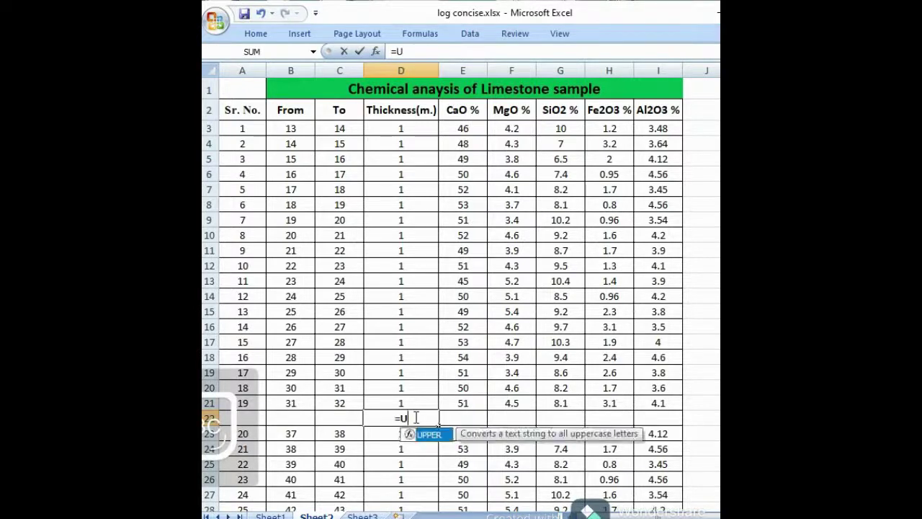
{"action": "type", "text": "SUM"}
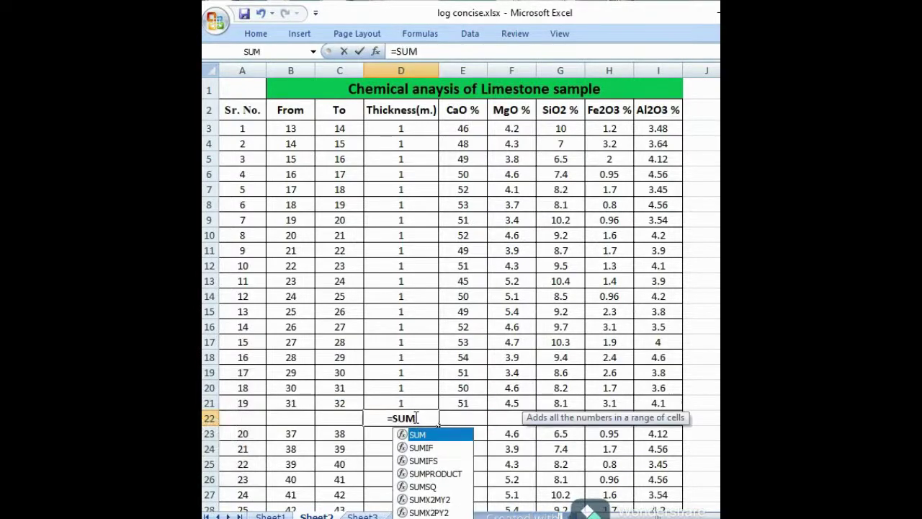
{"action": "type", "text": "("}
{"action": "left_click", "coordinate": [386, 126]}
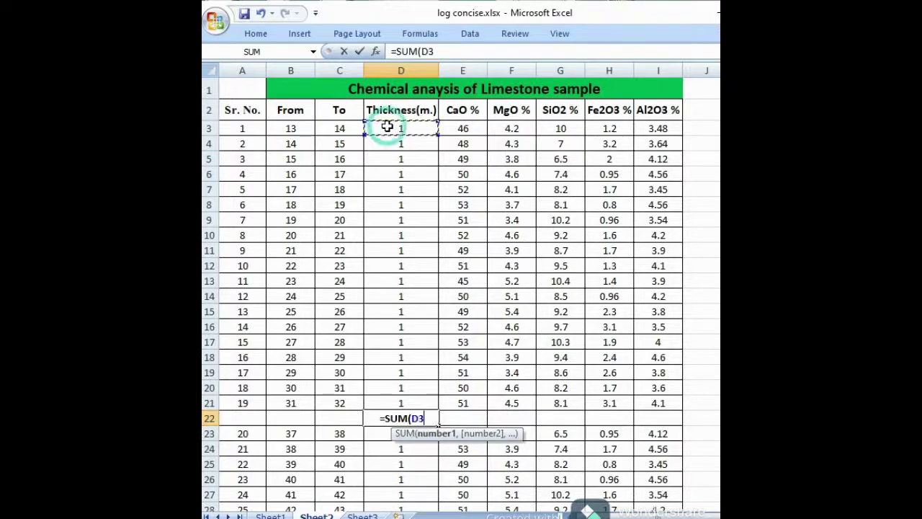
{"action": "type", "text": ":"}
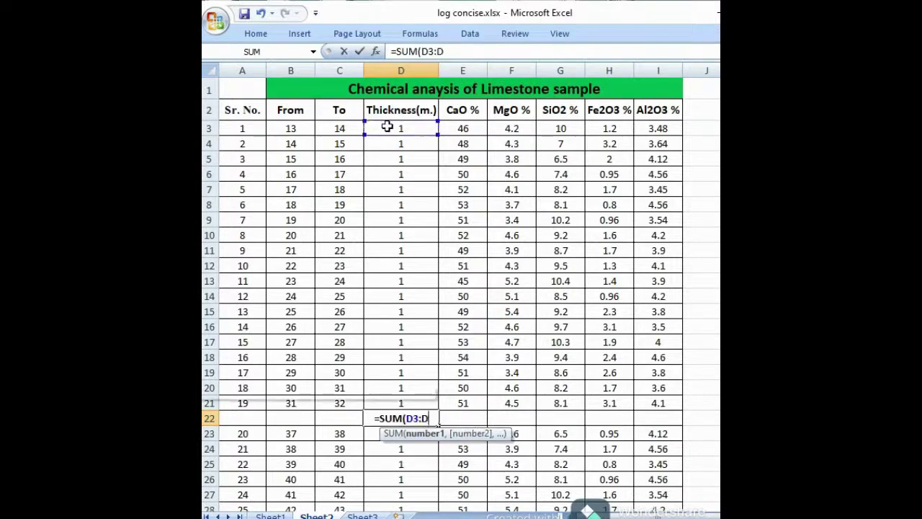
{"action": "left_click", "coordinate": [411, 408]}
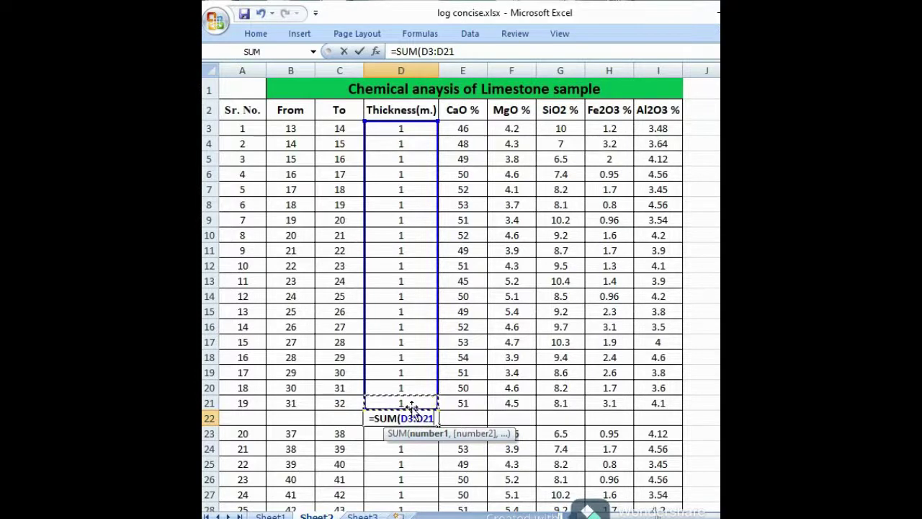
{"action": "type", "text": ")"}
{"action": "key", "text": "Return"}
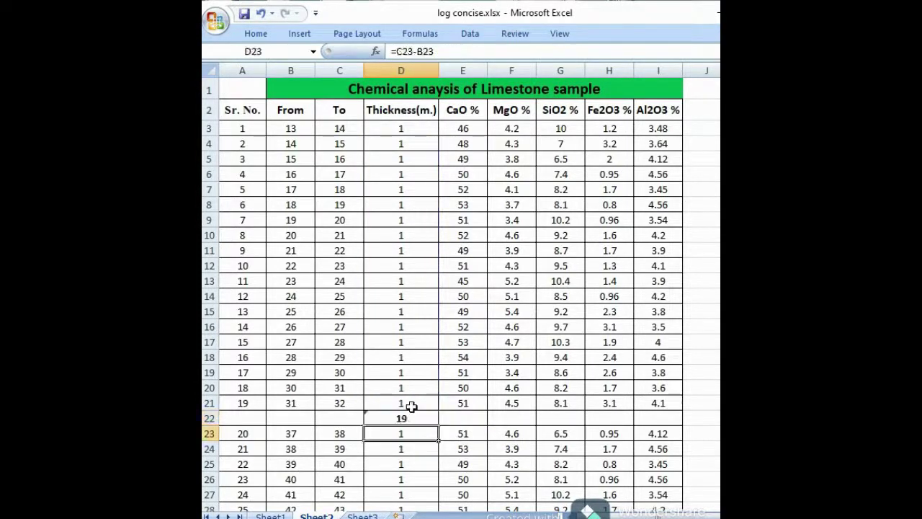
{"action": "left_click", "coordinate": [410, 418]}
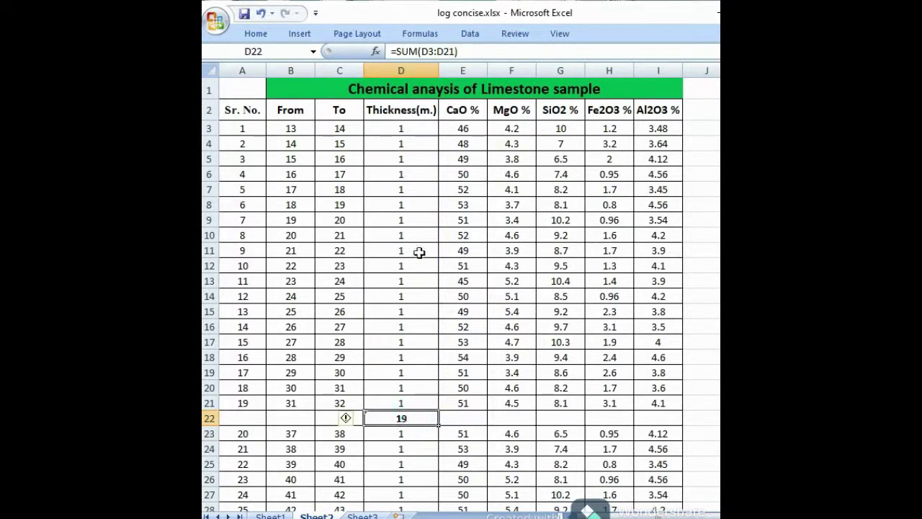
{"action": "left_click", "coordinate": [459, 416]}
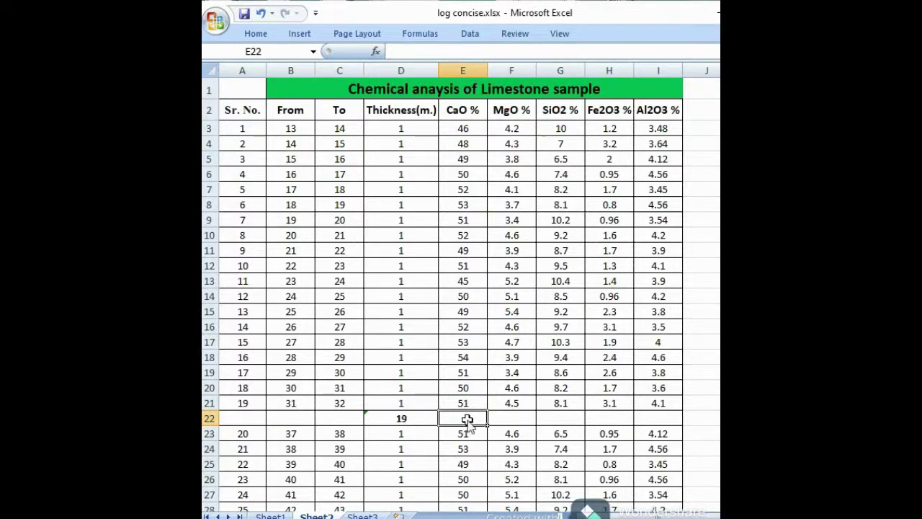
Step: Average the CaO values E3:E21 in E22, giving 50.32
{"action": "type", "text": "=AVERAA"}
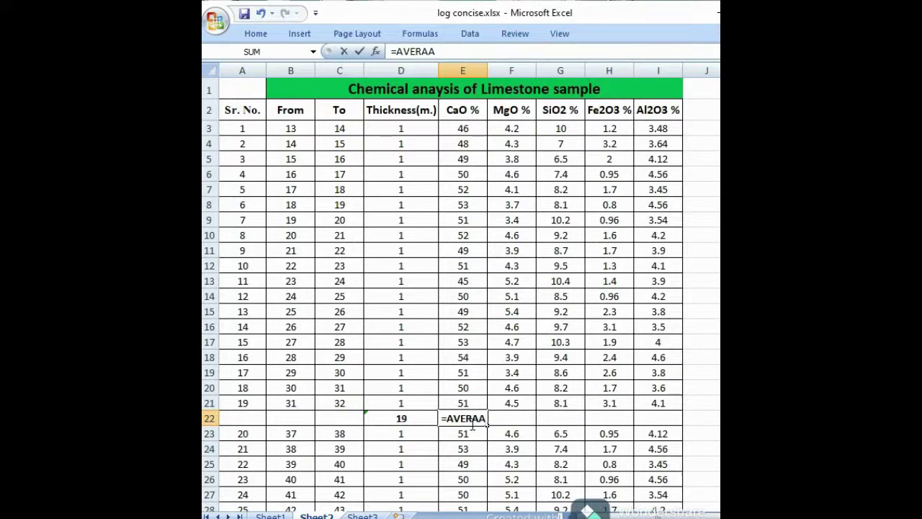
{"action": "key", "text": "BackSpace"}
{"action": "type", "text": "GE"}
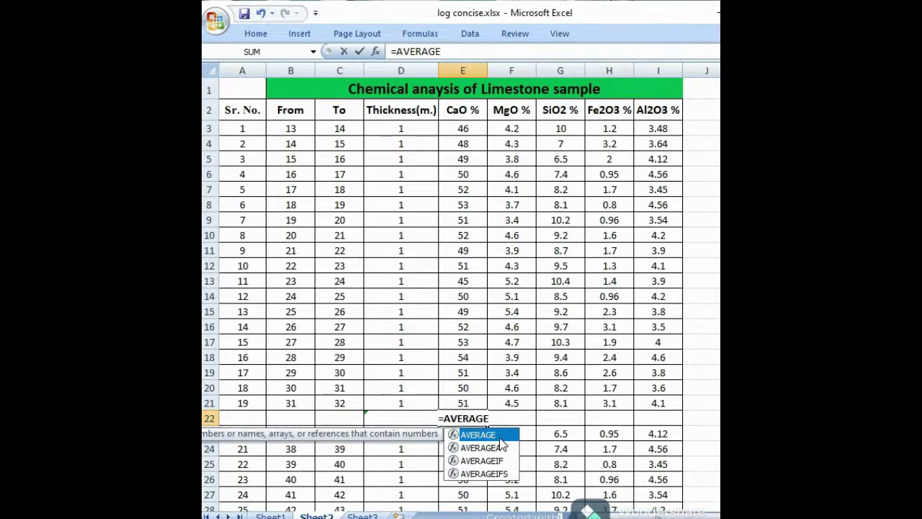
{"action": "type", "text": "("}
{"action": "left_click", "coordinate": [463, 127]}
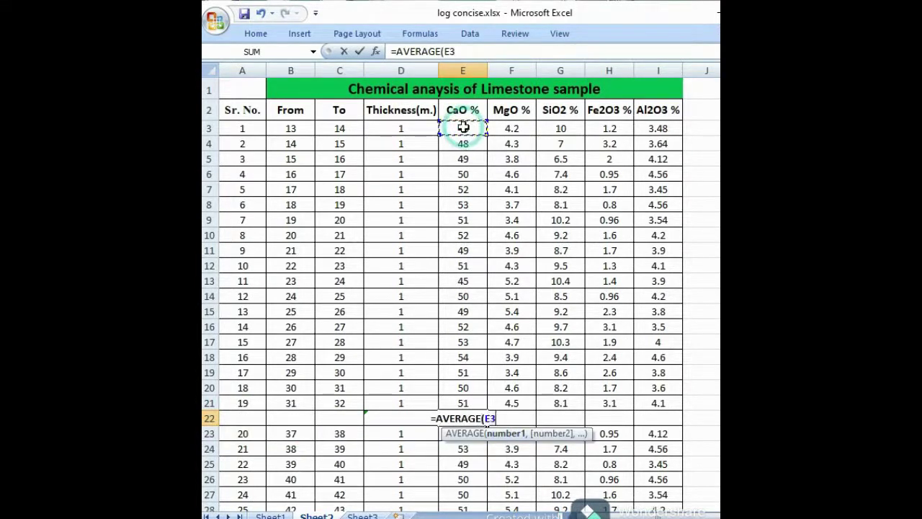
{"action": "left_click_drag", "start_coordinate": [464, 128], "coordinate": [462, 399]}
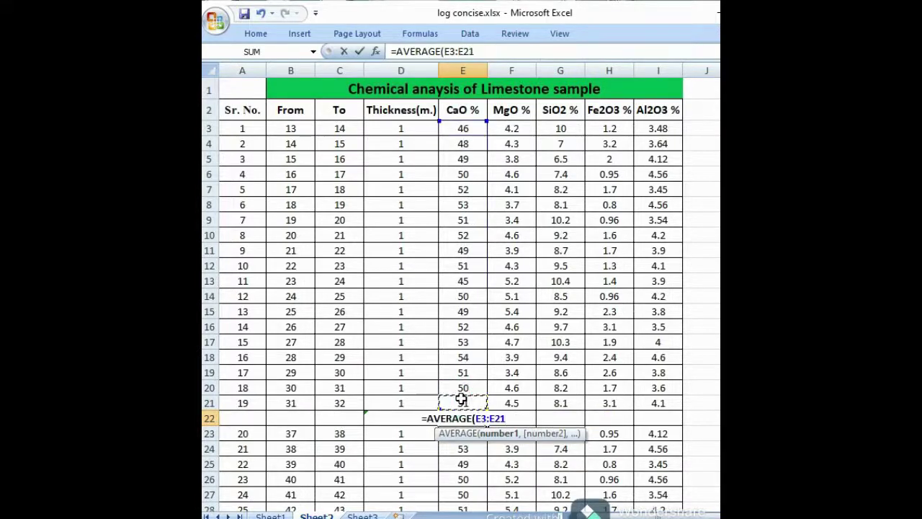
{"action": "type", "text": ")"}
{"action": "key", "text": "Return"}
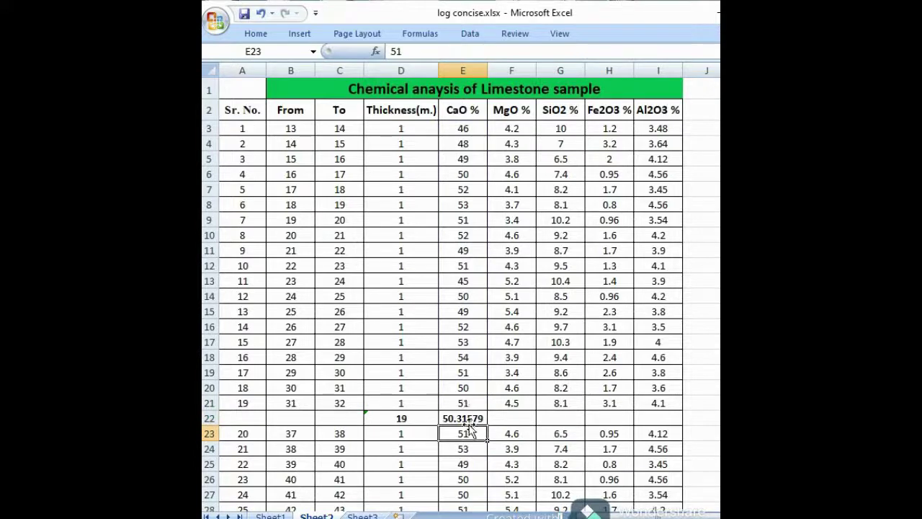
{"action": "left_click", "coordinate": [512, 409]}
Step: Put =AVERAGE(F3:F21) in F22 for the MgO average, 4.33
{"action": "left_click", "coordinate": [511, 416]}
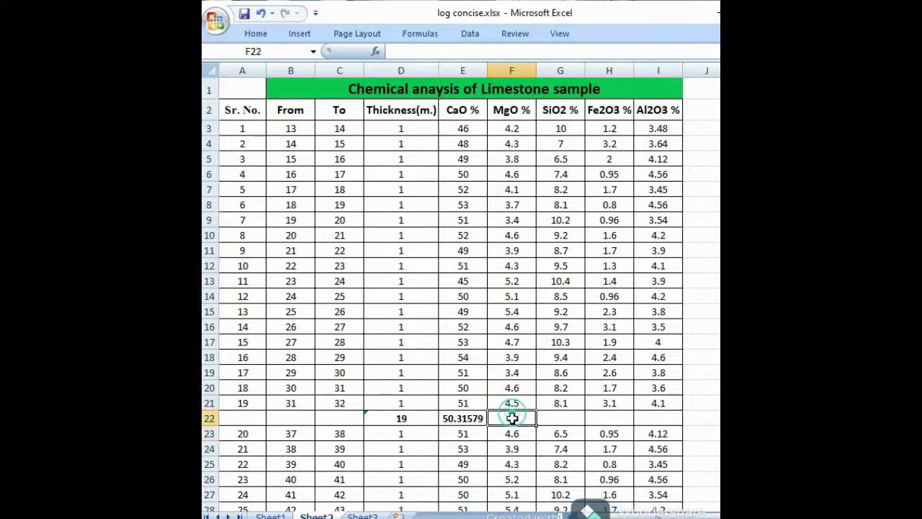
{"action": "type", "text": "=A"}
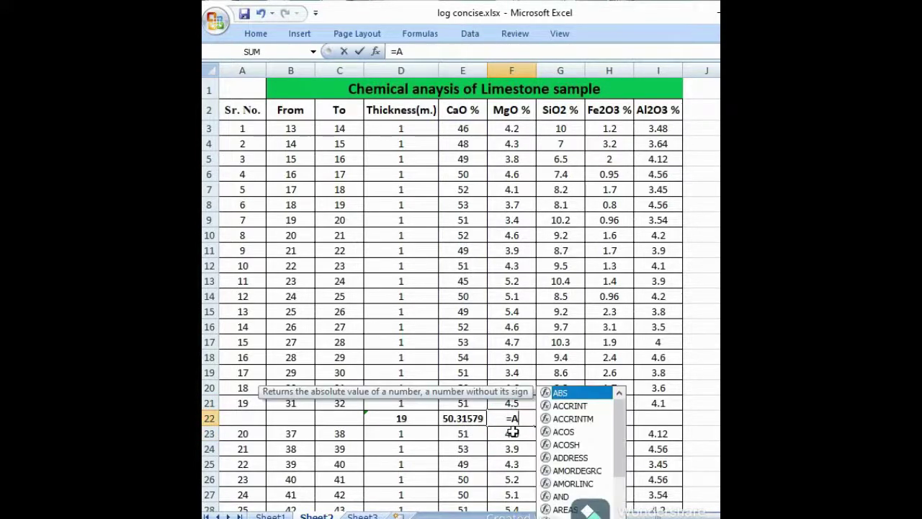
{"action": "type", "text": "VERAGE"}
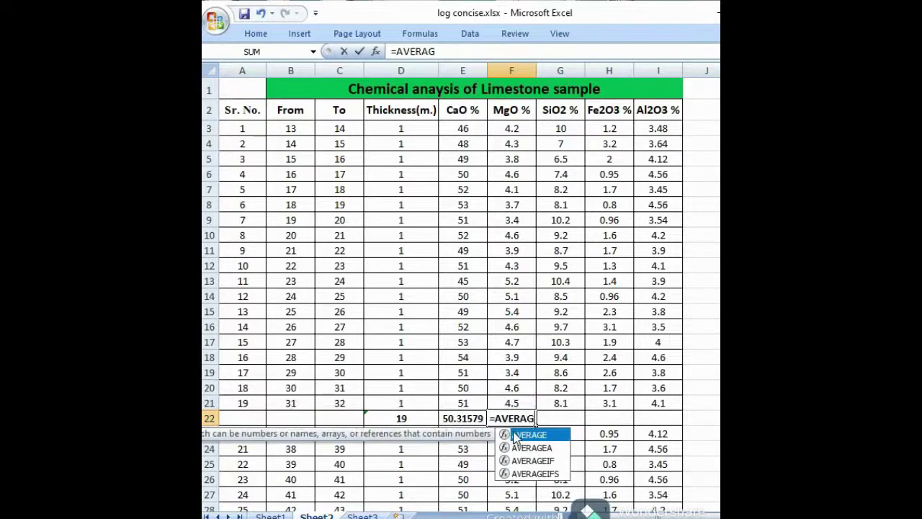
{"action": "key", "text": "BackSpace"}
{"action": "key", "text": "BackSpace"}
{"action": "key", "text": "BackSpace"}
{"action": "key", "text": "BackSpace"}
{"action": "key", "text": "BackSpace"}
{"action": "key", "text": "BackSpace"}
{"action": "key", "text": "BackSpace"}
{"action": "key", "text": "BackSpace"}
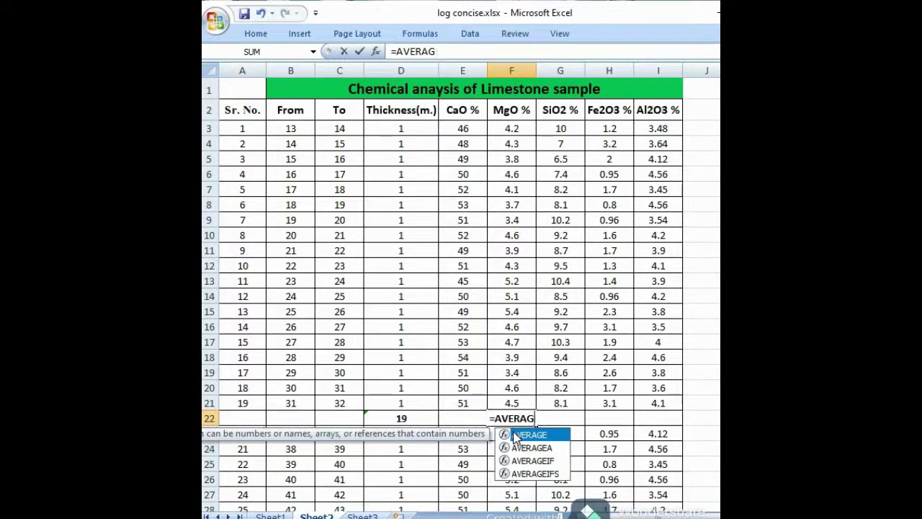
{"action": "left_click", "coordinate": [510, 435]}
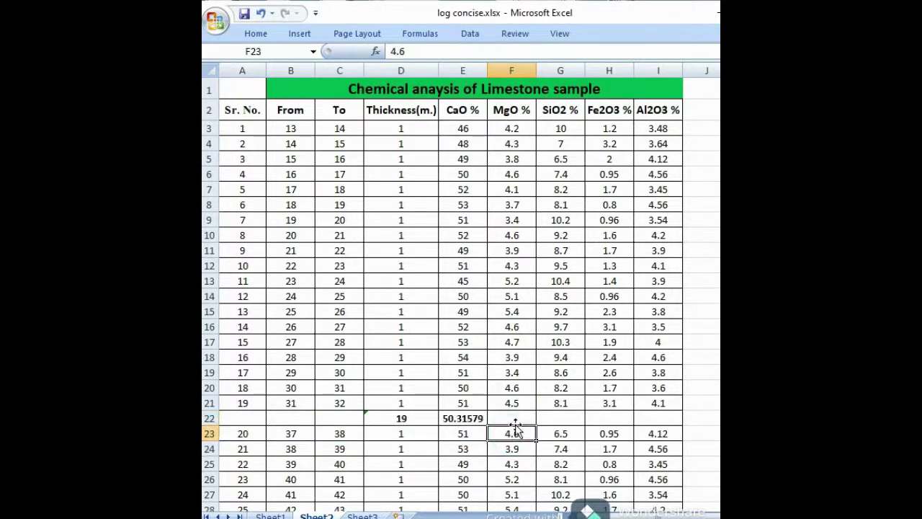
{"action": "left_click", "coordinate": [515, 418]}
{"action": "type", "text": "="}
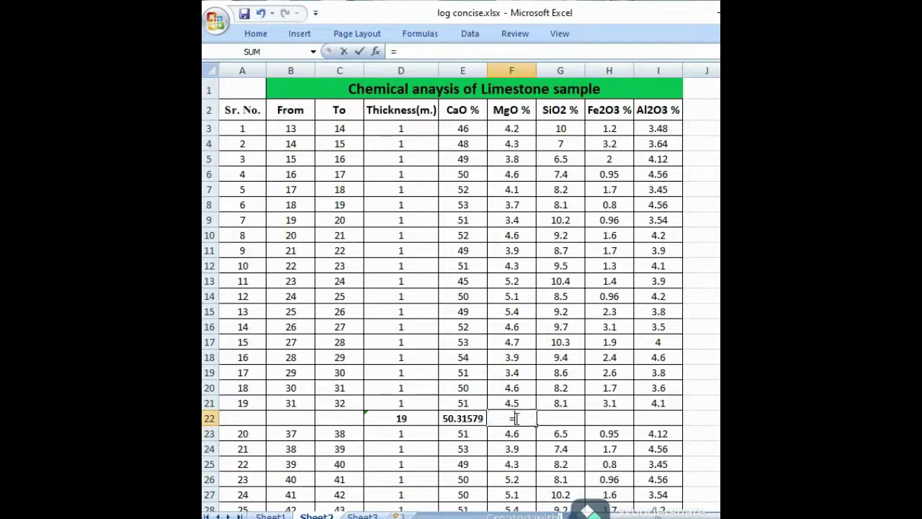
{"action": "type", "text": "AVERA"}
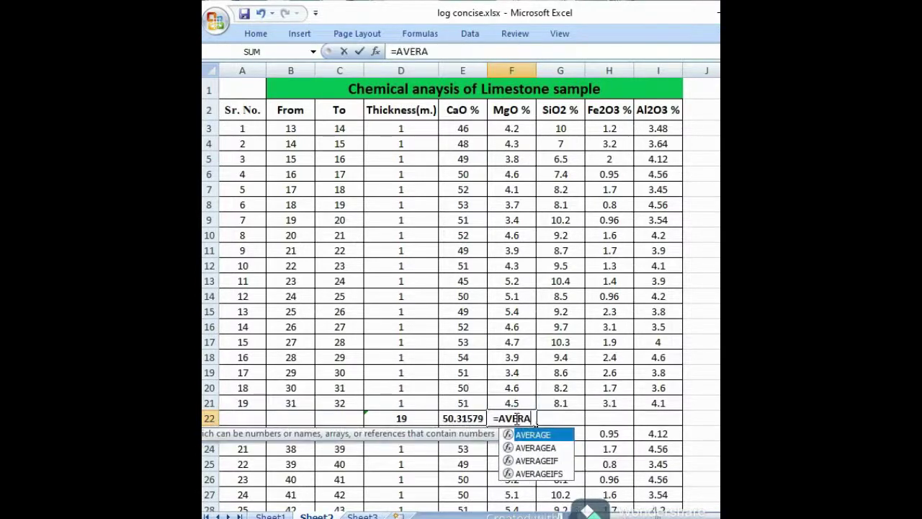
{"action": "type", "text": "GE("}
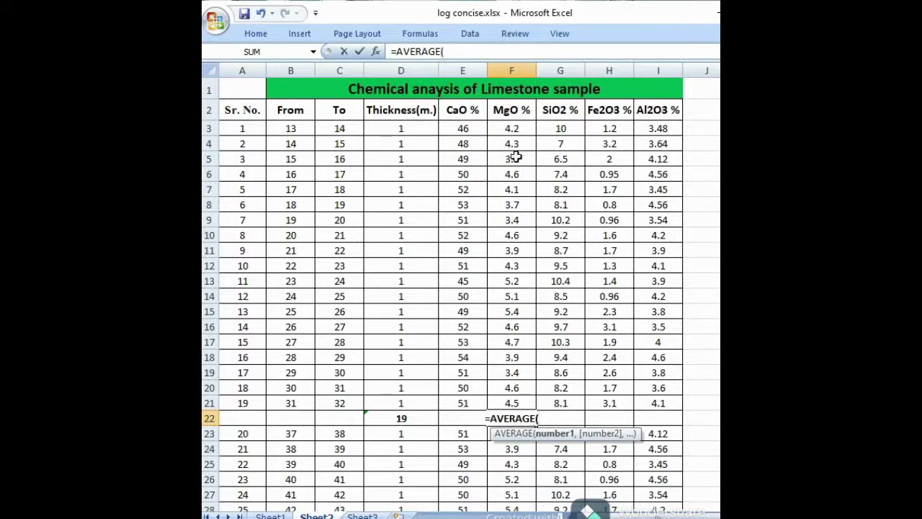
{"action": "left_click", "coordinate": [509, 129]}
{"action": "type", "text": ":"}
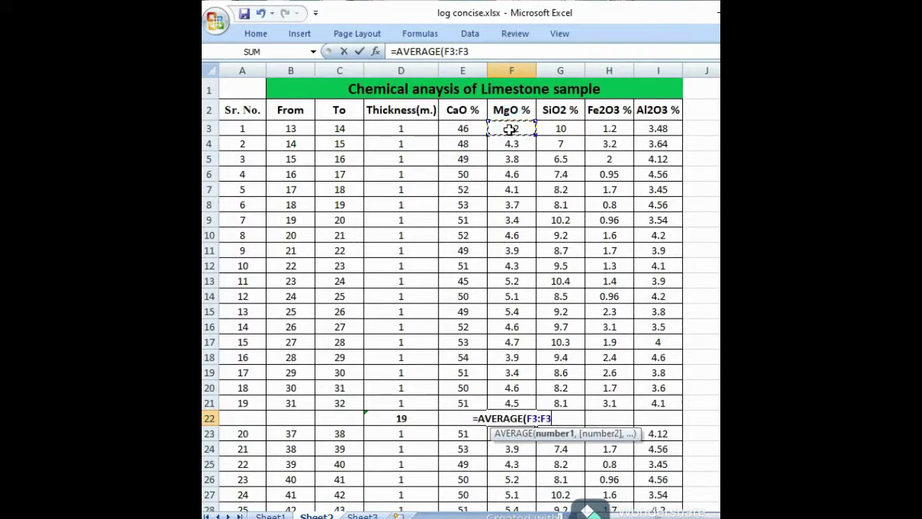
{"action": "left_click", "coordinate": [514, 401]}
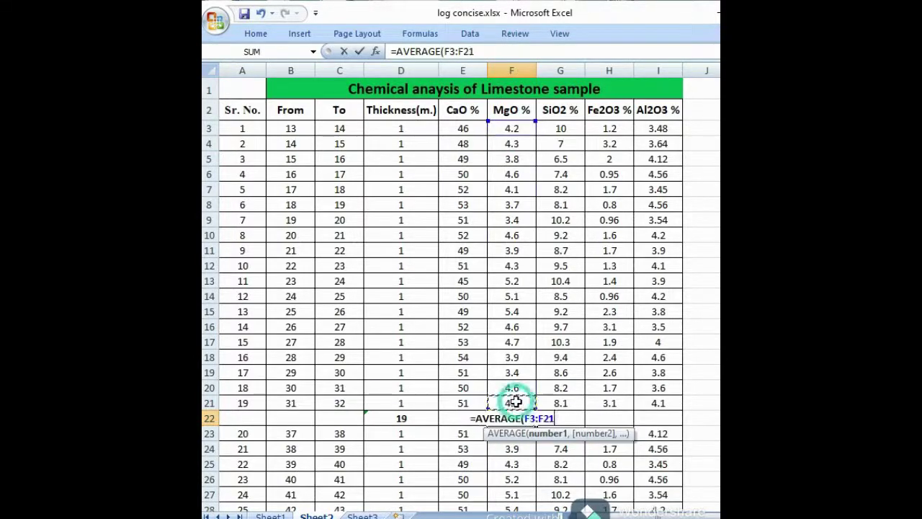
{"action": "type", "text": ")"}
{"action": "key", "text": "Return"}
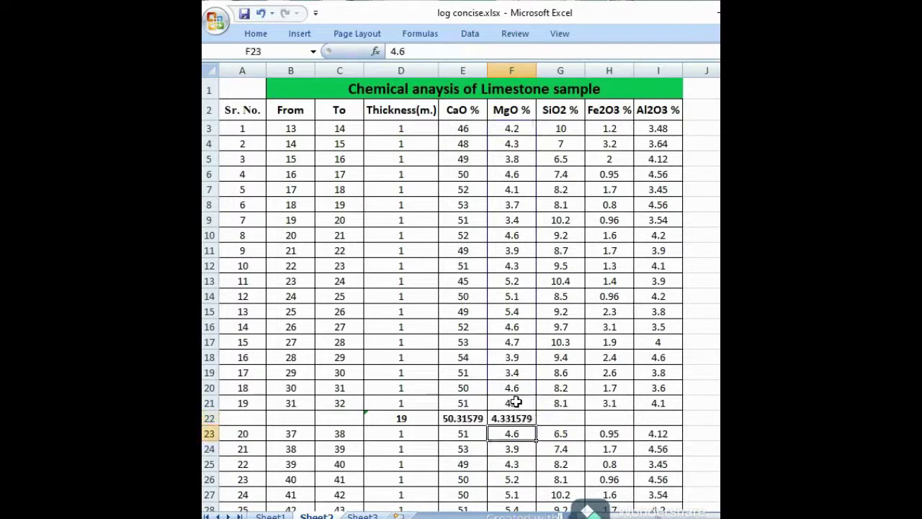
Step: Put =AVERAGE(G3:G21) in G22 for the SiO2 average, 8.8
{"action": "left_click", "coordinate": [562, 418]}
{"action": "type", "text": "="}
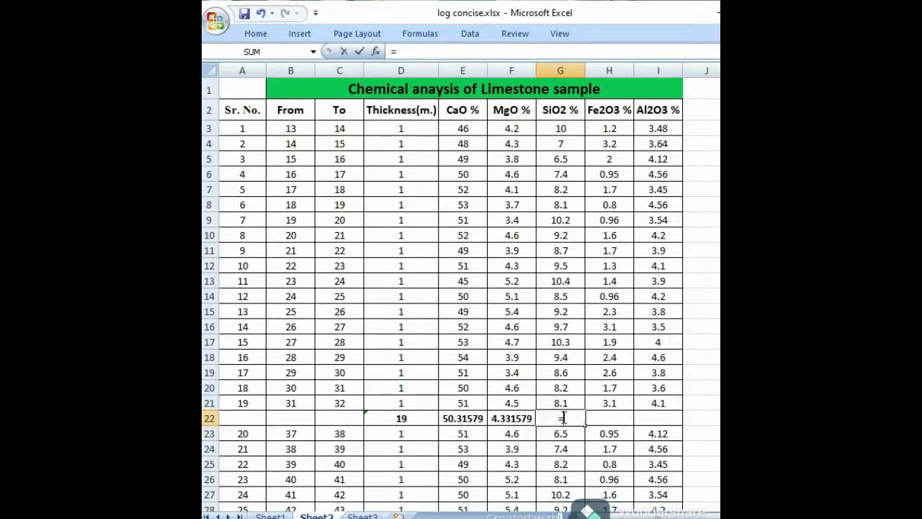
{"action": "type", "text": "AVERAGE"}
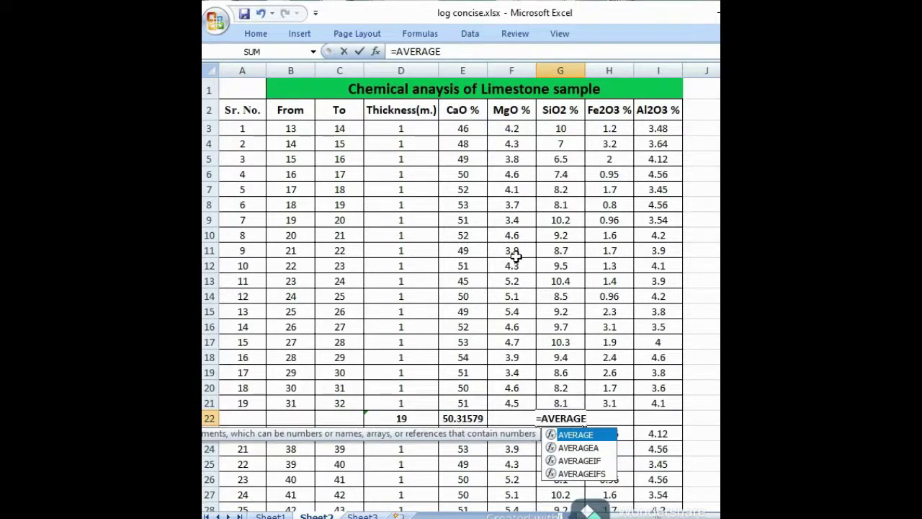
{"action": "type", "text": "("}
{"action": "left_click", "coordinate": [561, 128]}
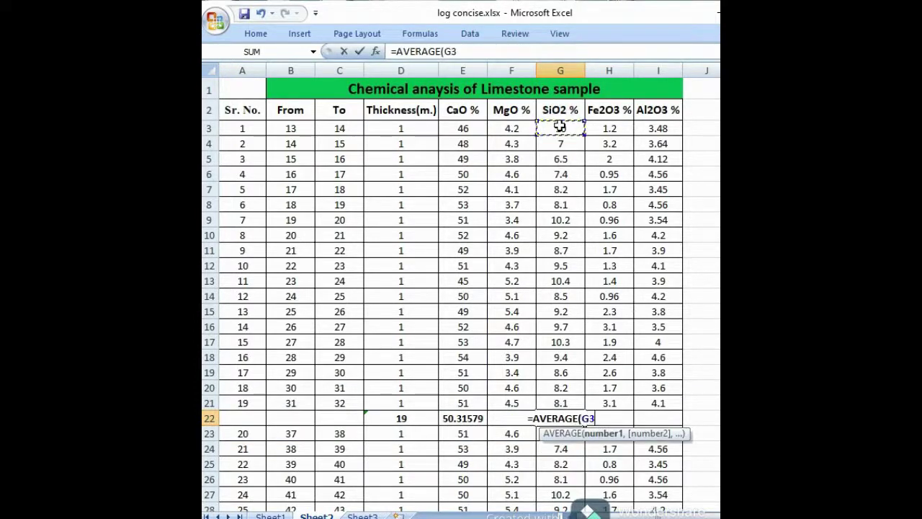
{"action": "type", "text": ":"}
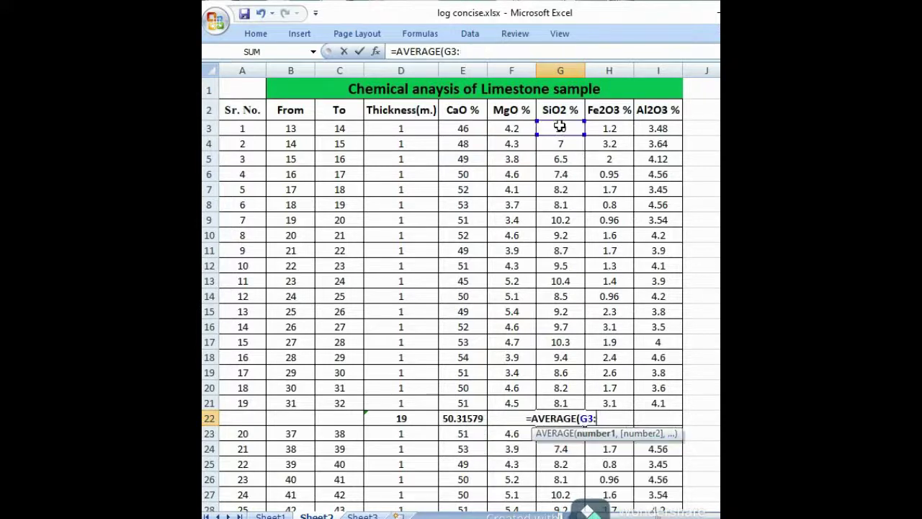
{"action": "left_click", "coordinate": [562, 403]}
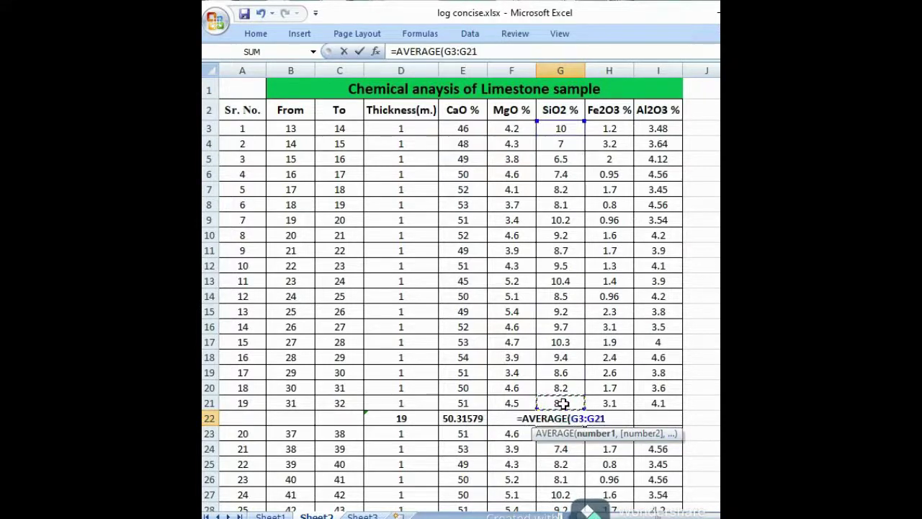
{"action": "type", "text": ")"}
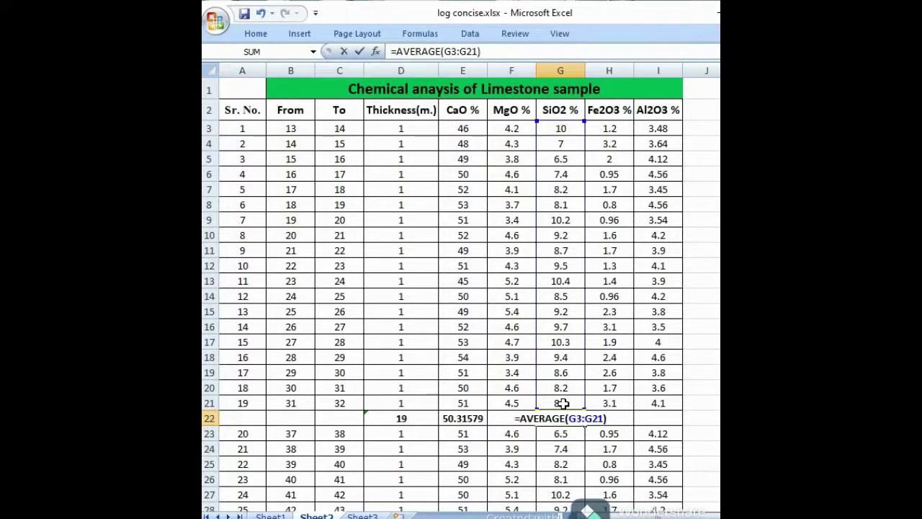
{"action": "key", "text": "Return"}
Step: Put =AVERAGE(H3:H21) in H22 for the Fe2O3 average, 1.84
{"action": "left_click", "coordinate": [608, 418]}
{"action": "type", "text": "="}
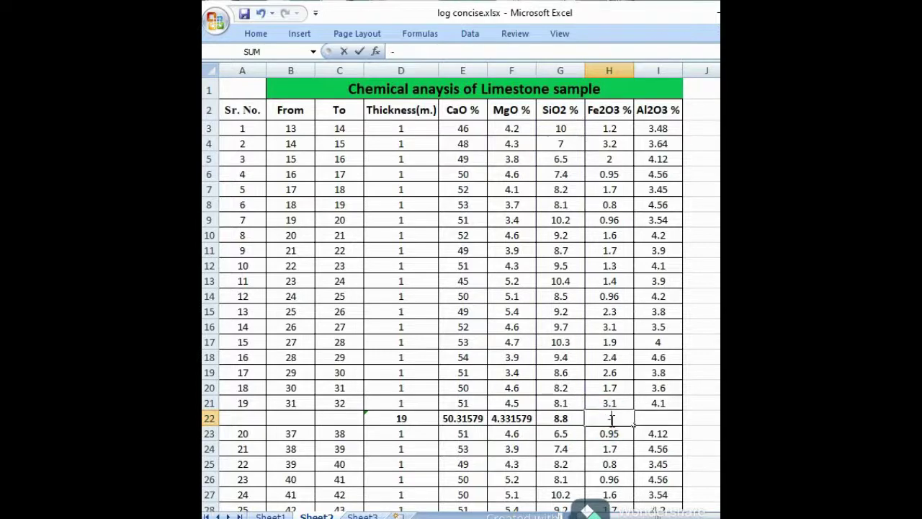
{"action": "type", "text": "=AVERAGE"}
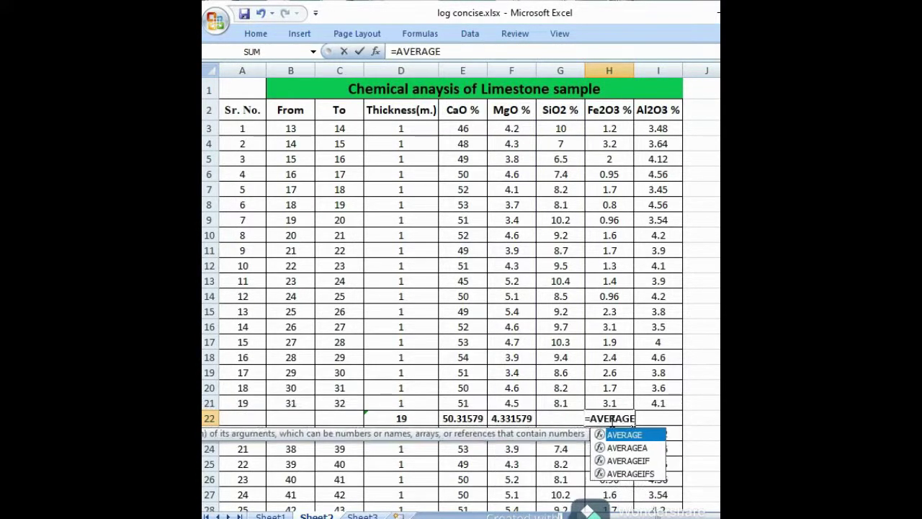
{"action": "type", "text": "("}
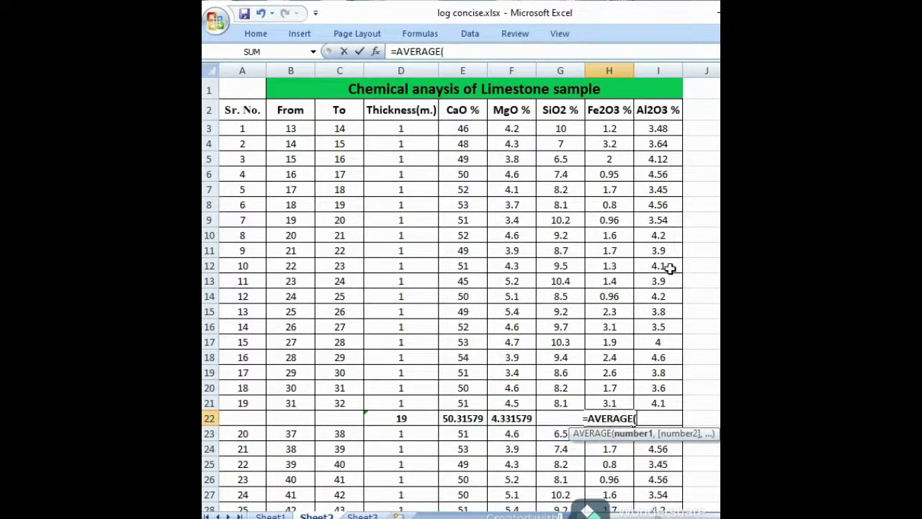
{"action": "left_click", "coordinate": [614, 129]}
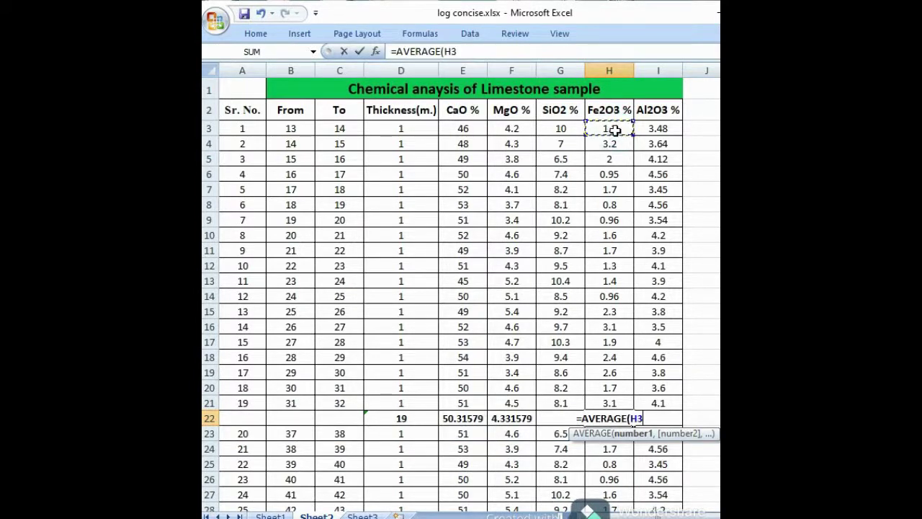
{"action": "type", "text": ":"}
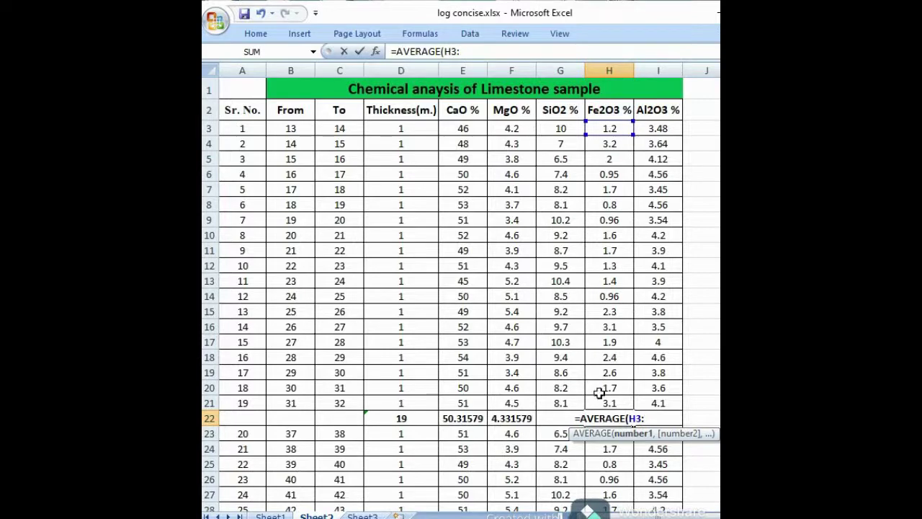
{"action": "left_click", "coordinate": [602, 403]}
{"action": "type", "text": ")"}
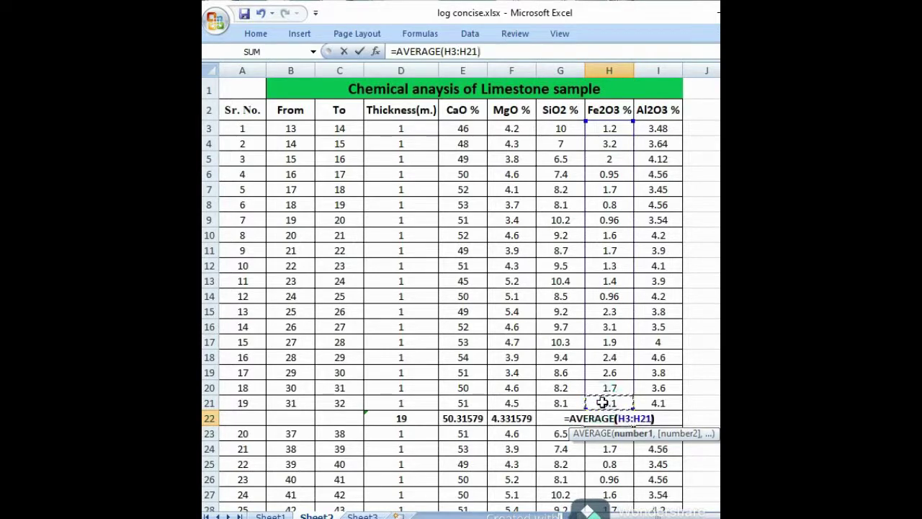
{"action": "key", "text": "Return"}
Step: Put an AVERAGE formula from I3 in I22 for the Al2O3 average, 3.95
{"action": "left_click", "coordinate": [675, 422]}
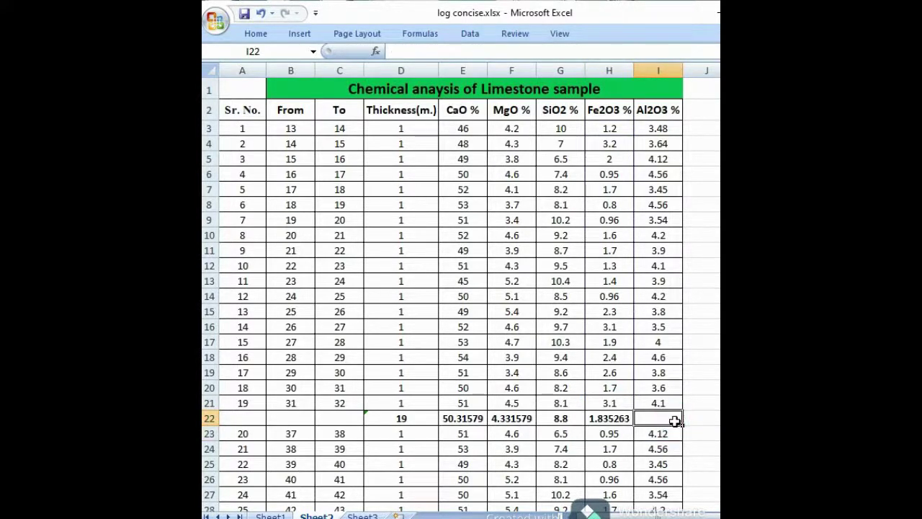
{"action": "type", "text": "=AVERA"}
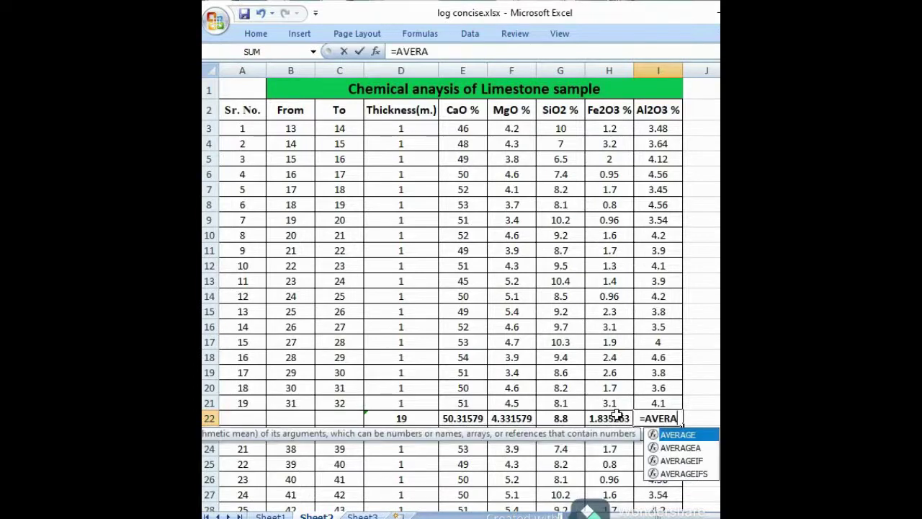
{"action": "type", "text": "GE("}
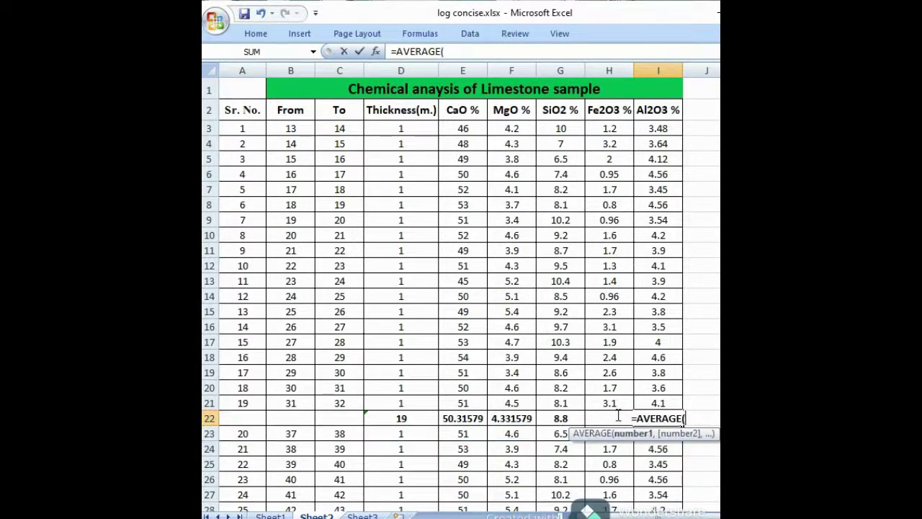
{"action": "left_click", "coordinate": [667, 130]}
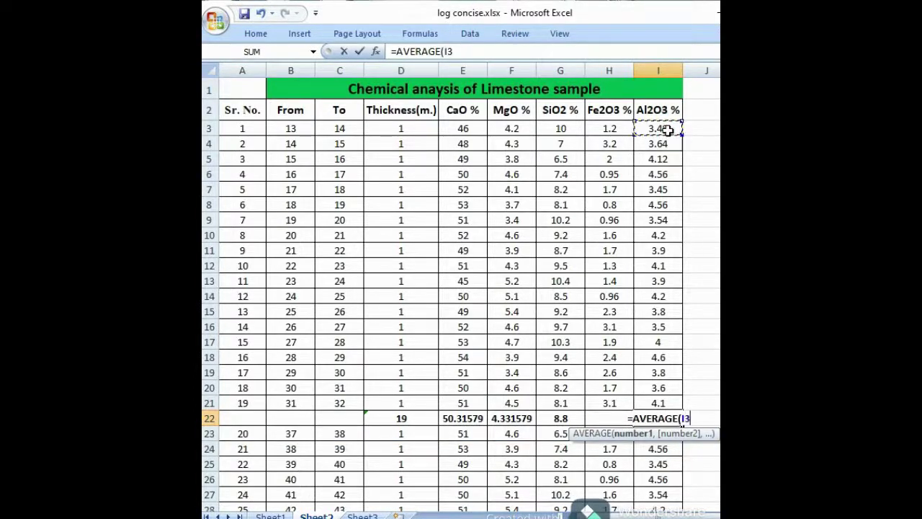
{"action": "key", "text": "BackSpace"}
{"action": "key", "text": "BackSpace"}
{"action": "key", "text": "BackSpace"}
{"action": "key", "text": "BackSpace"}
{"action": "key", "text": "BackSpace"}
{"action": "key", "text": "BackSpace"}
{"action": "key", "text": "BackSpace"}
{"action": "key", "text": "BackSpace"}
{"action": "key", "text": "BackSpace"}
{"action": "key", "text": "BackSpace"}
{"action": "key", "text": "BackSpace"}
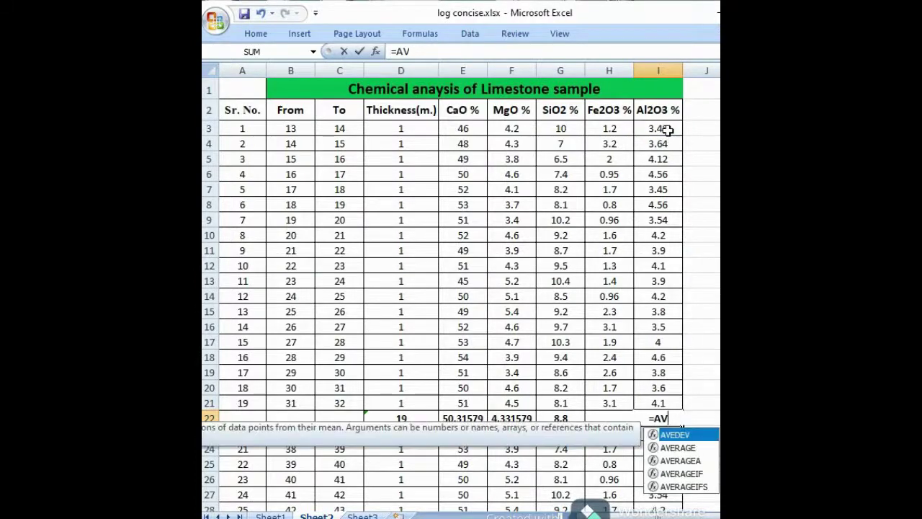
{"action": "left_click", "coordinate": [619, 449]}
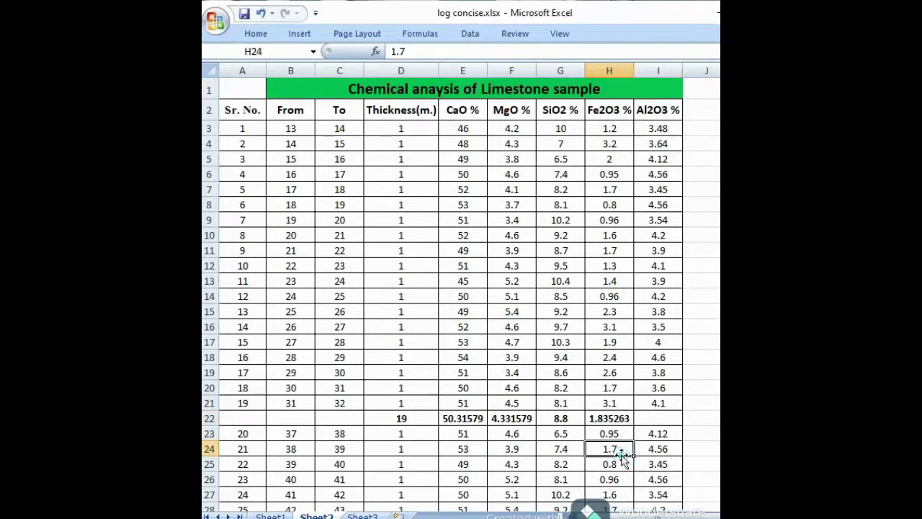
{"action": "left_click", "coordinate": [645, 416]}
{"action": "type", "text": "=AVERAGE"}
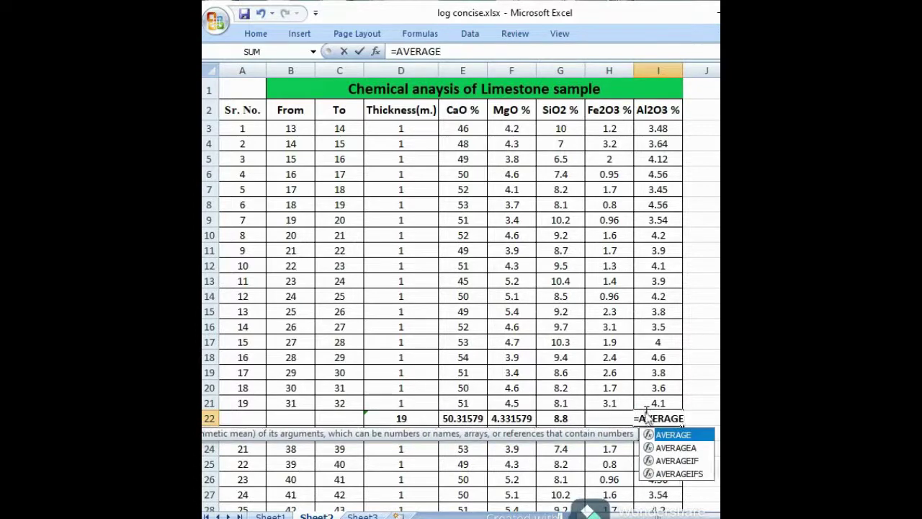
{"action": "type", "text": "("}
{"action": "left_click", "coordinate": [653, 129]}
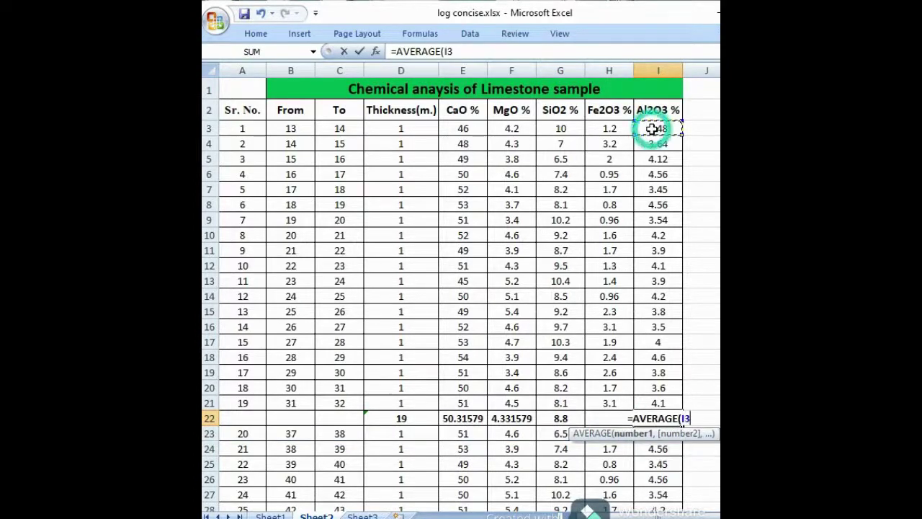
{"action": "type", "text": ":"}
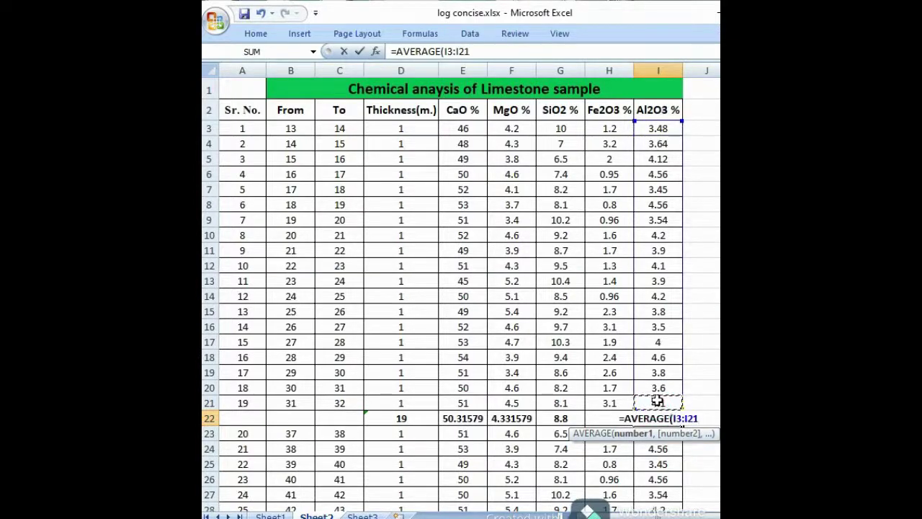
{"action": "type", "text": ")"}
{"action": "key", "text": "Return"}
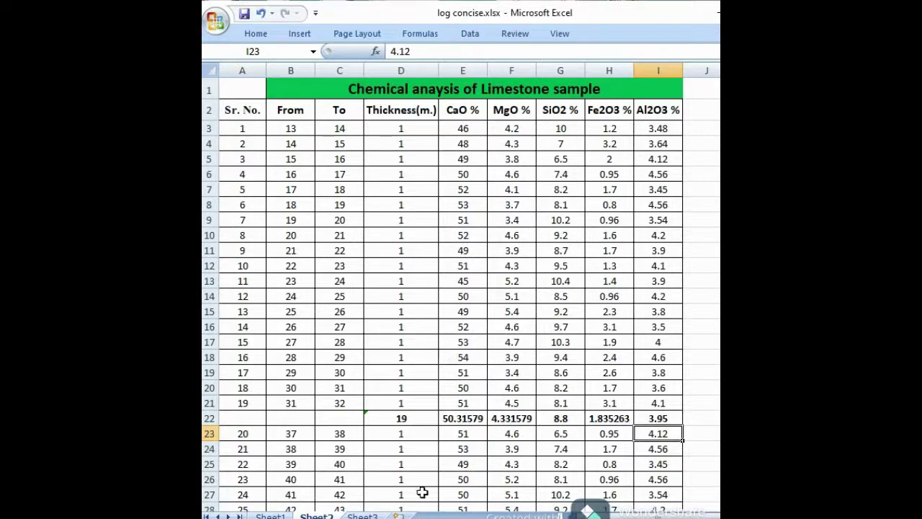
Step: Enter =SUM(D23:D79) in D80, totalling the second interval's thickness as 57 m
{"action": "scroll", "coordinate": [401, 413], "scroll_direction": "down", "scroll_amount": 4}
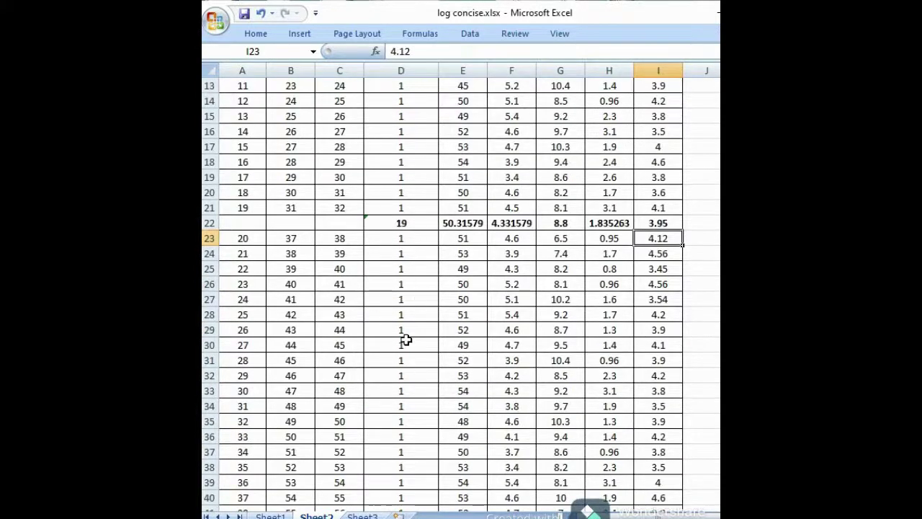
{"action": "scroll", "coordinate": [406, 339], "scroll_direction": "down", "scroll_amount": 4}
{"action": "scroll", "coordinate": [405, 340], "scroll_direction": "up", "scroll_amount": 3}
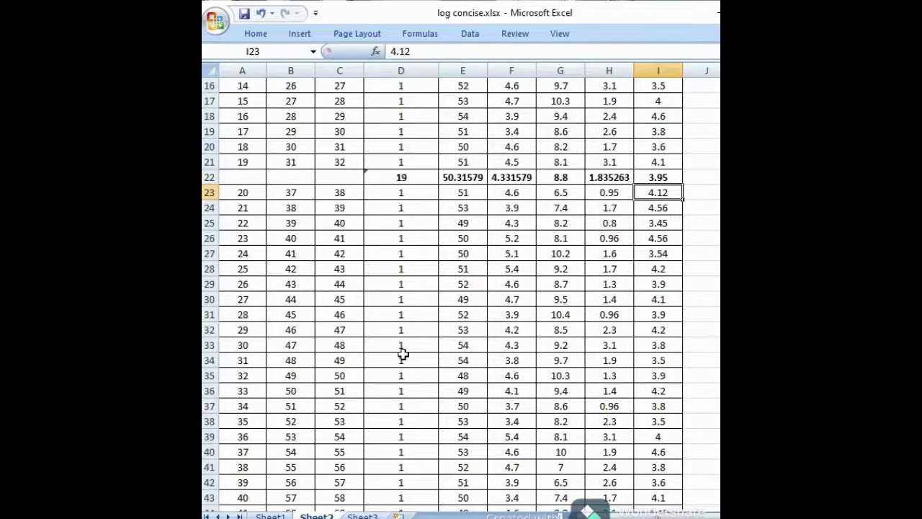
{"action": "scroll", "coordinate": [403, 353], "scroll_direction": "down", "scroll_amount": 17}
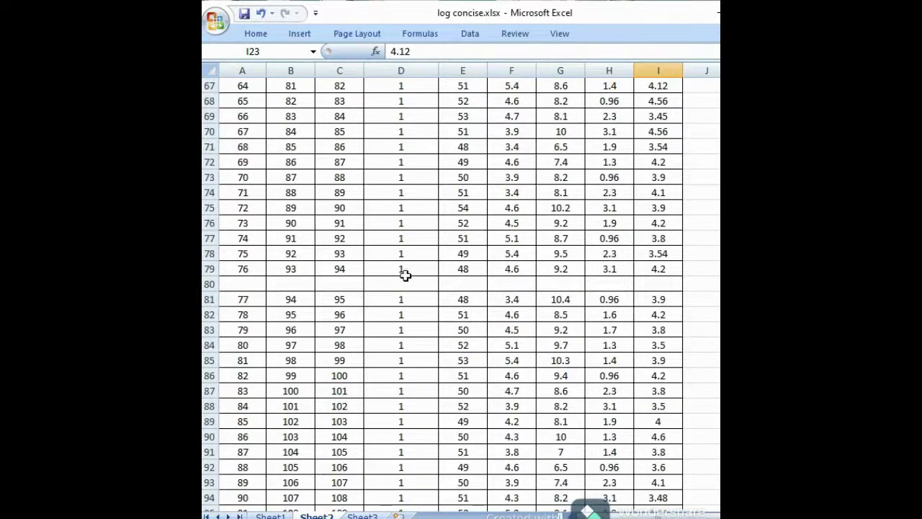
{"action": "left_click", "coordinate": [405, 281]}
{"action": "type", "text": "="}
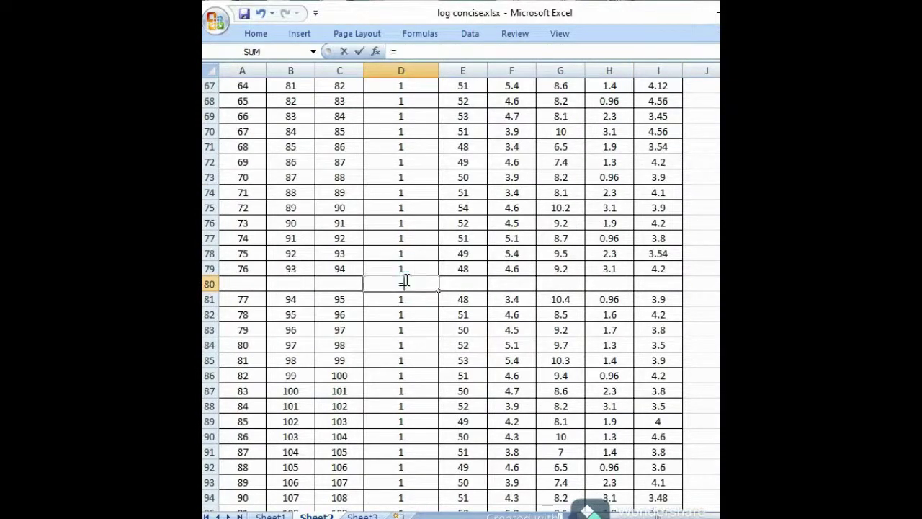
{"action": "type", "text": "SUM"}
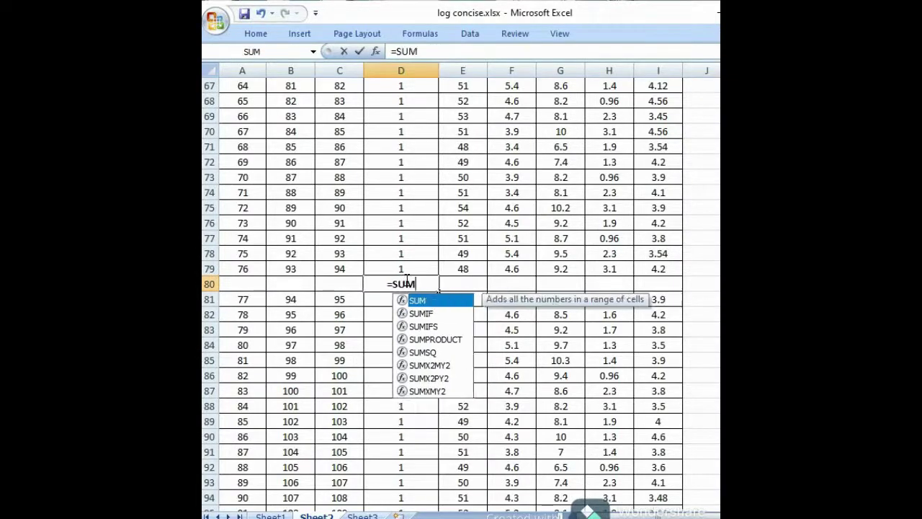
{"action": "type", "text": "("}
{"action": "scroll", "coordinate": [411, 268], "scroll_direction": "up", "scroll_amount": 19}
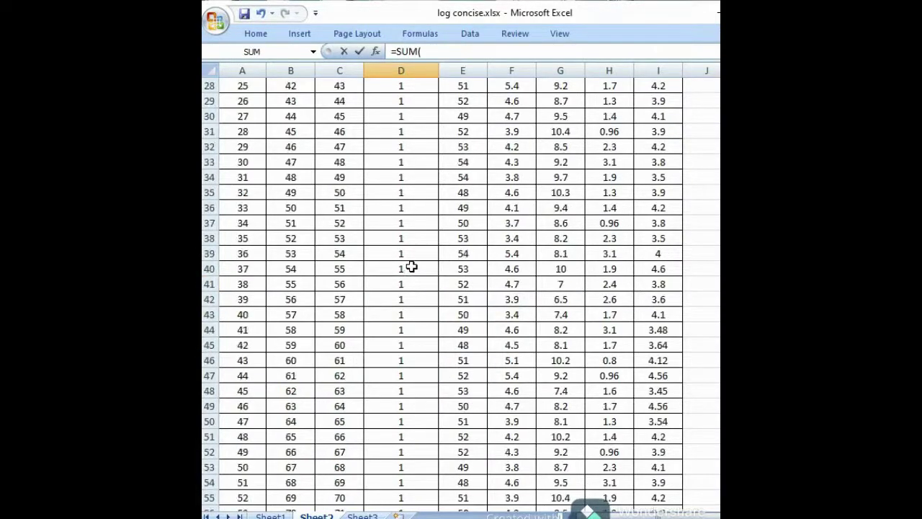
{"action": "left_click", "coordinate": [402, 286]}
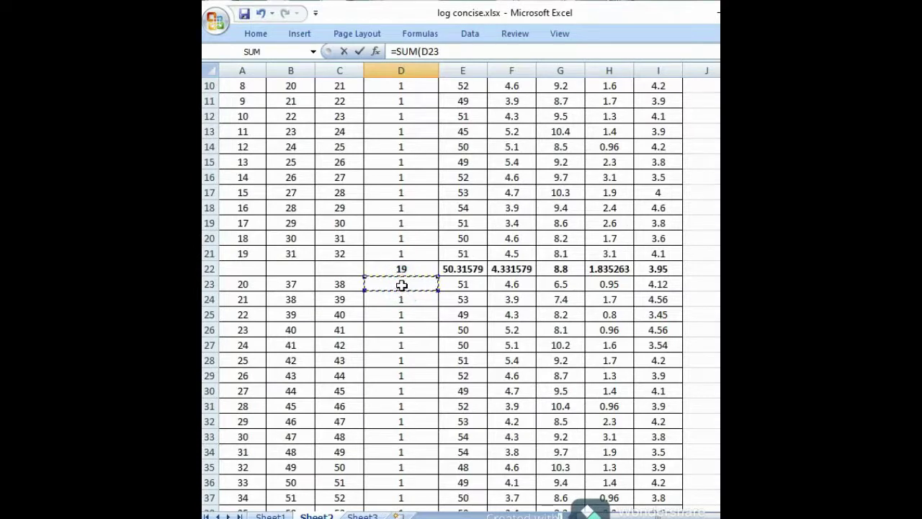
{"action": "type", "text": ":D2"}
{"action": "key", "text": "BackSpace"}
{"action": "key", "text": "BackSpace"}
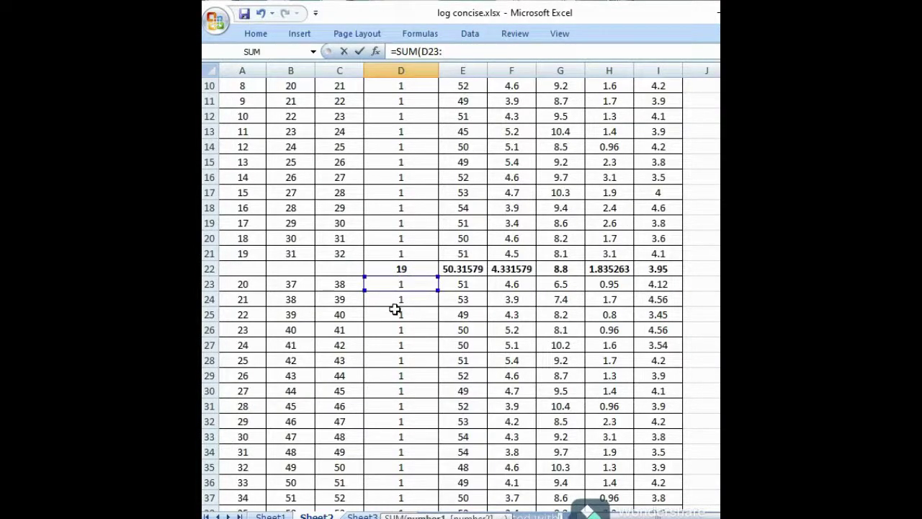
{"action": "scroll", "coordinate": [395, 310], "scroll_direction": "down", "scroll_amount": 18}
{"action": "left_click", "coordinate": [398, 309]}
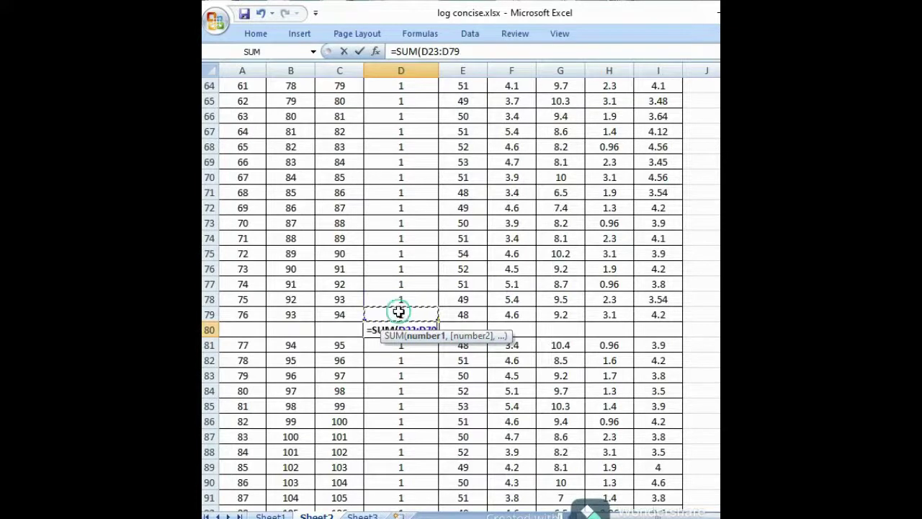
{"action": "type", "text": ")"}
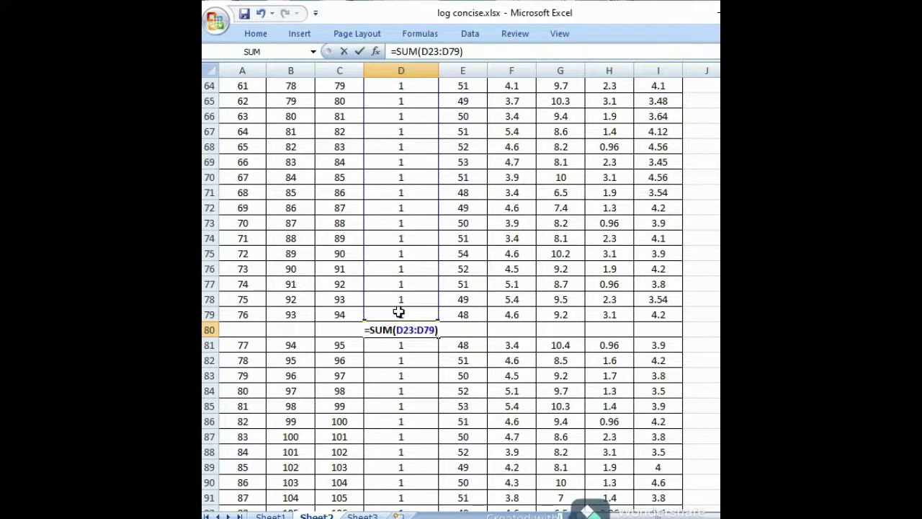
{"action": "key", "text": "Return"}
{"action": "left_click", "coordinate": [452, 331]}
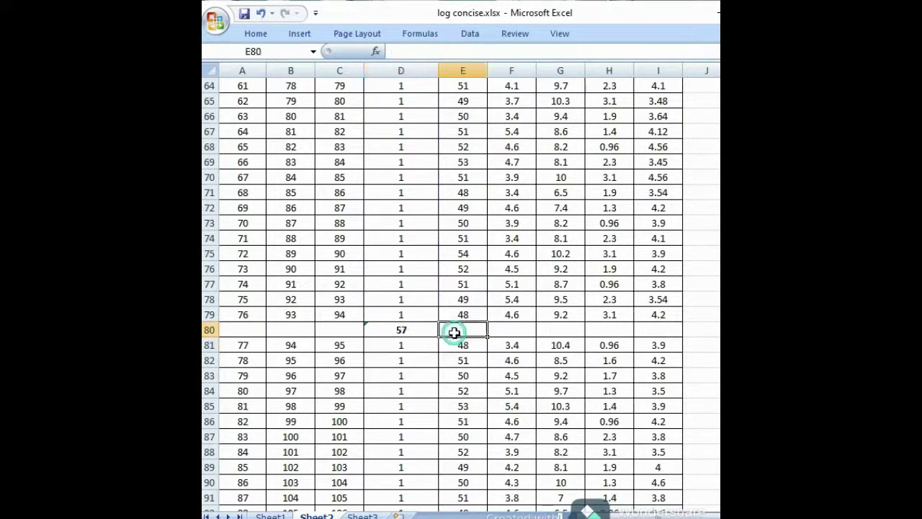
{"action": "scroll", "coordinate": [446, 340], "scroll_direction": "up", "scroll_amount": 3}
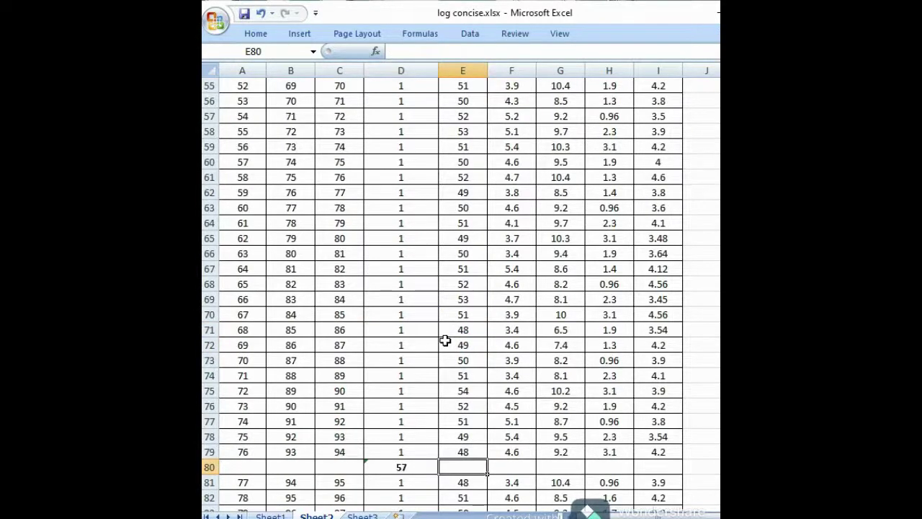
{"action": "scroll", "coordinate": [445, 340], "scroll_direction": "up", "scroll_amount": 13}
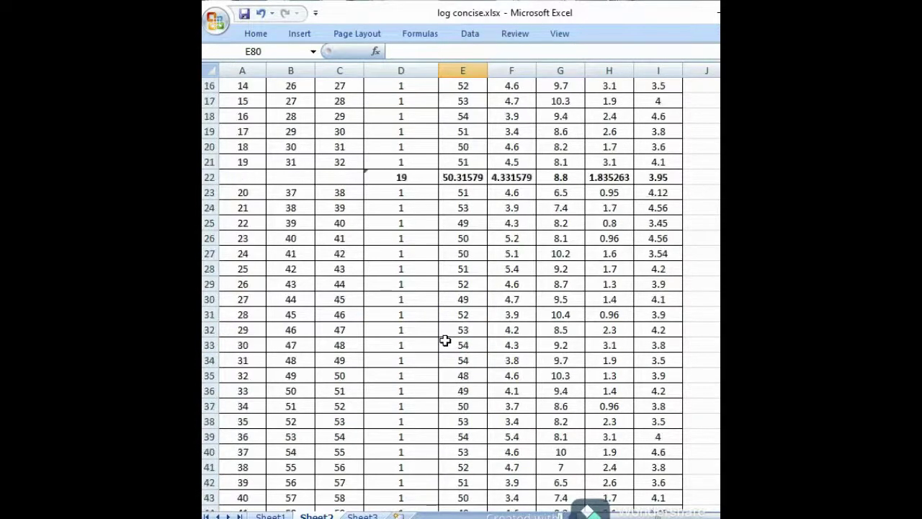
{"action": "scroll", "coordinate": [446, 340], "scroll_direction": "down", "scroll_amount": 14}
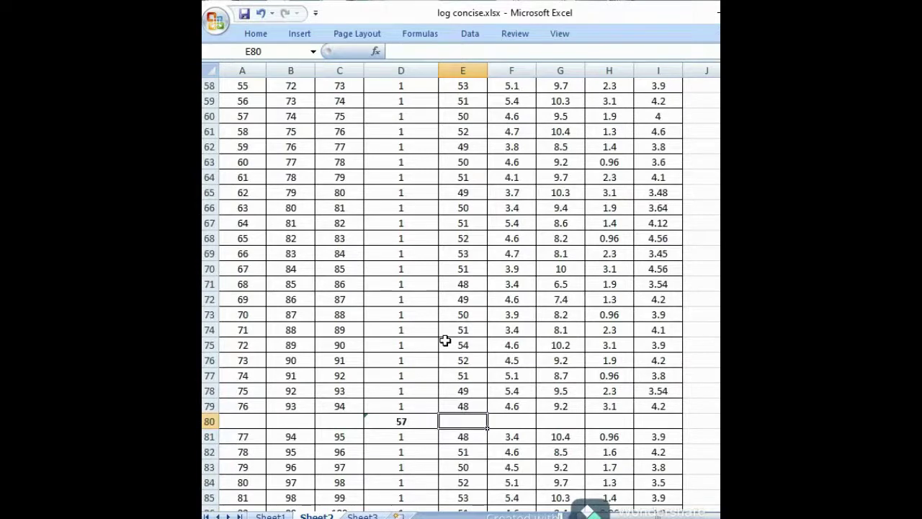
{"action": "scroll", "coordinate": [445, 340], "scroll_direction": "down", "scroll_amount": 4}
Step: Average E23:E79 in E80 for the second interval's CaO, giving 50.87719
{"action": "type", "text": "="}
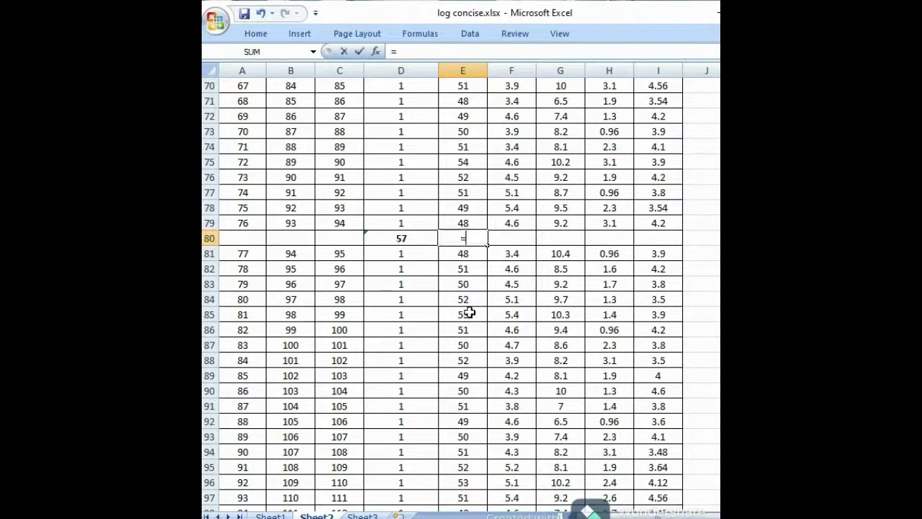
{"action": "type", "text": "AVERAGE"}
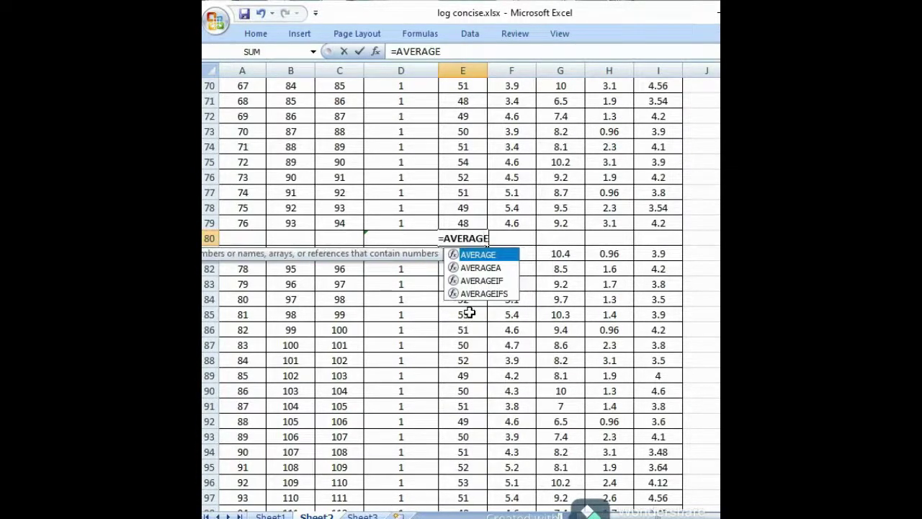
{"action": "type", "text": "("}
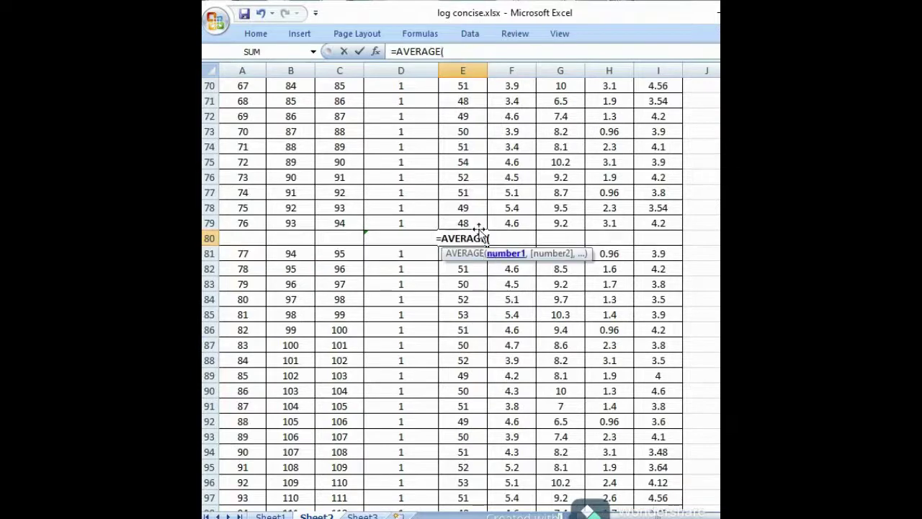
{"action": "scroll", "coordinate": [470, 216], "scroll_direction": "up", "scroll_amount": 16}
{"action": "scroll", "coordinate": [468, 217], "scroll_direction": "up", "scroll_amount": 1}
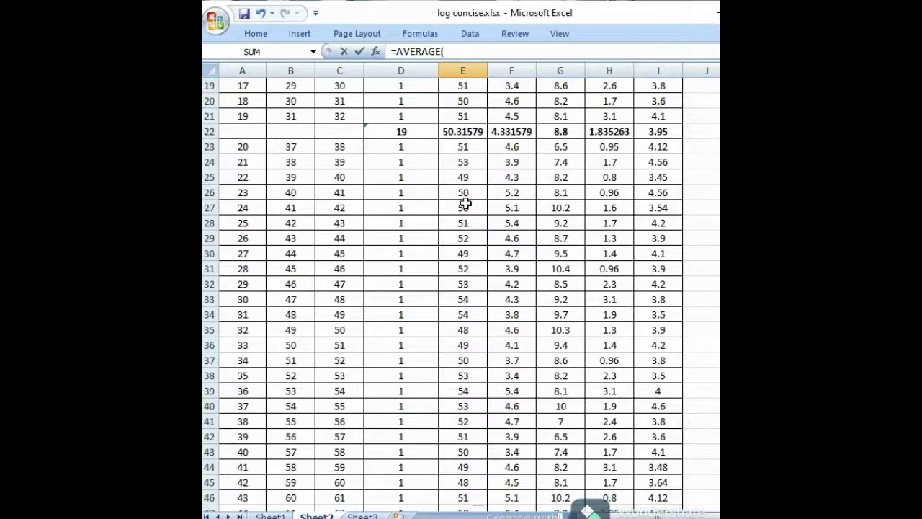
{"action": "left_click", "coordinate": [456, 146]}
{"action": "type", "text": ":E"}
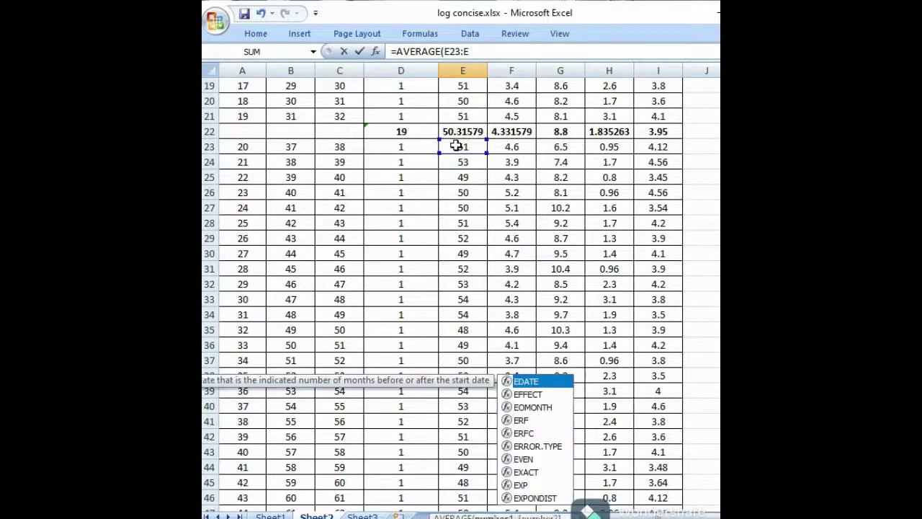
{"action": "key", "text": "BackSpace"}
{"action": "scroll", "coordinate": [444, 257], "scroll_direction": "down", "scroll_amount": 17}
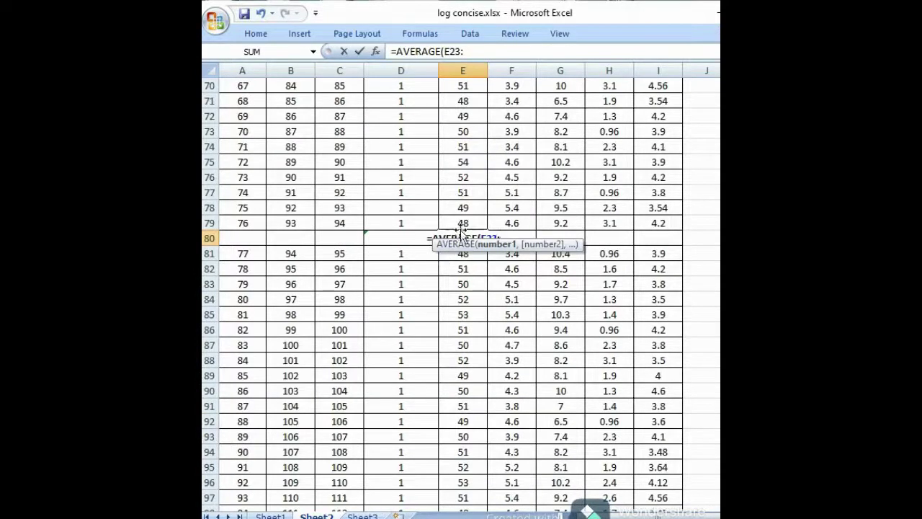
{"action": "left_click", "coordinate": [463, 227]}
{"action": "type", "text": ")"}
{"action": "key", "text": "Return"}
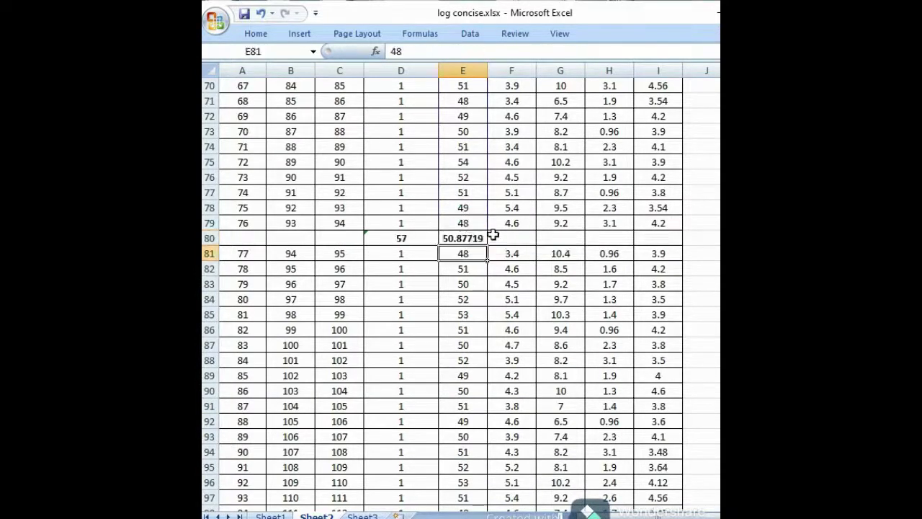
Step: Average F23 through F79 in F80 for the second interval's MgO
{"action": "left_click", "coordinate": [493, 234]}
{"action": "type", "text": "=AVERAGE"}
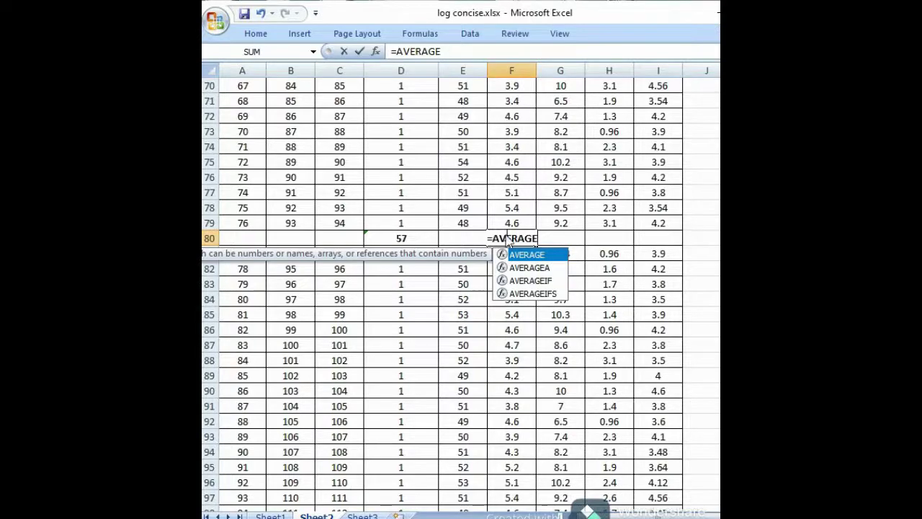
{"action": "type", "text": "("}
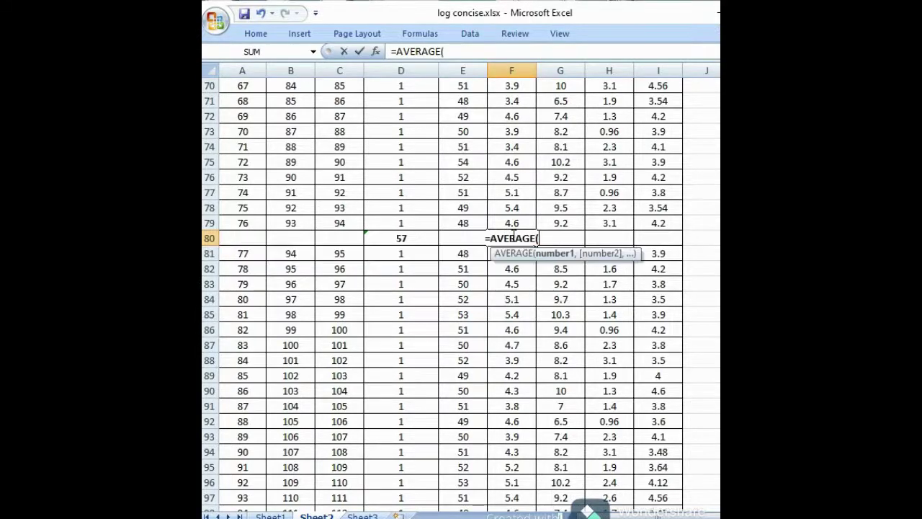
{"action": "scroll", "coordinate": [513, 238], "scroll_direction": "up", "scroll_amount": 20}
{"action": "scroll", "coordinate": [513, 238], "scroll_direction": "down", "scroll_amount": 4}
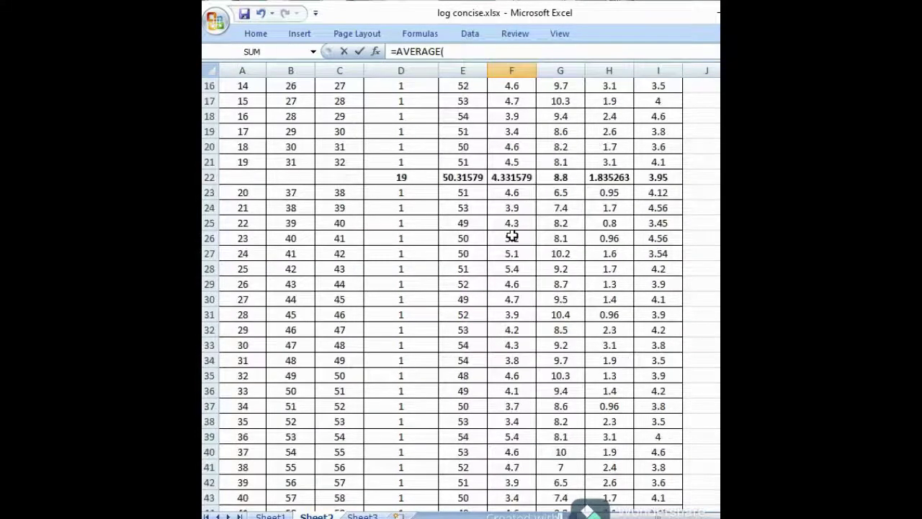
{"action": "left_click", "coordinate": [516, 194]}
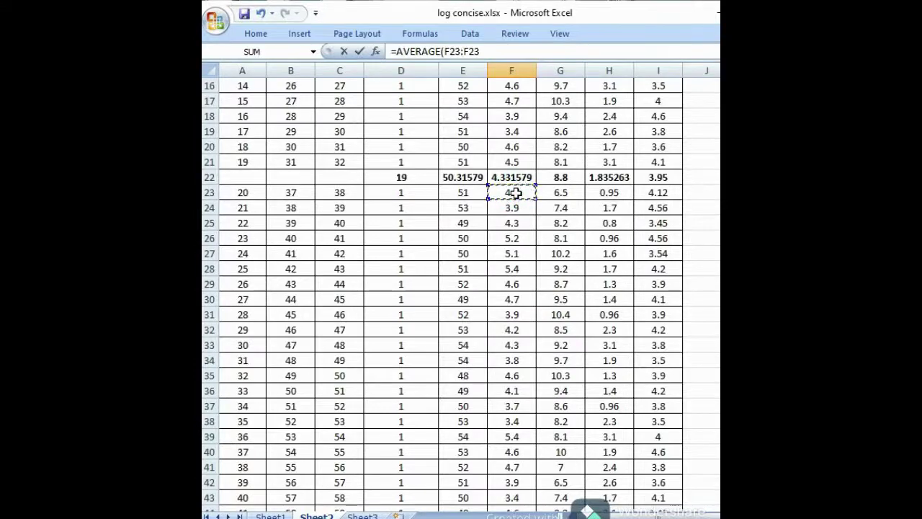
{"action": "scroll", "coordinate": [519, 223], "scroll_direction": "down", "scroll_amount": 15}
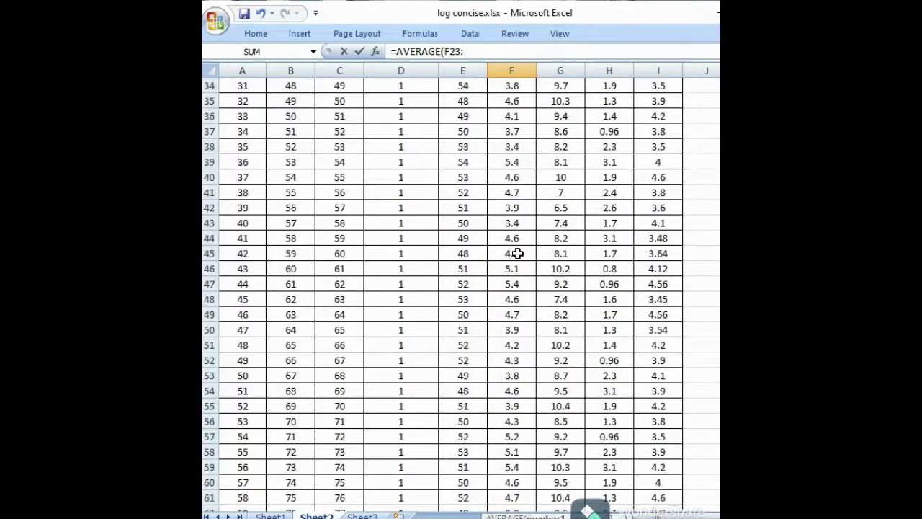
{"action": "scroll", "coordinate": [517, 254], "scroll_direction": "down", "scroll_amount": 4}
{"action": "left_click", "coordinate": [516, 179]}
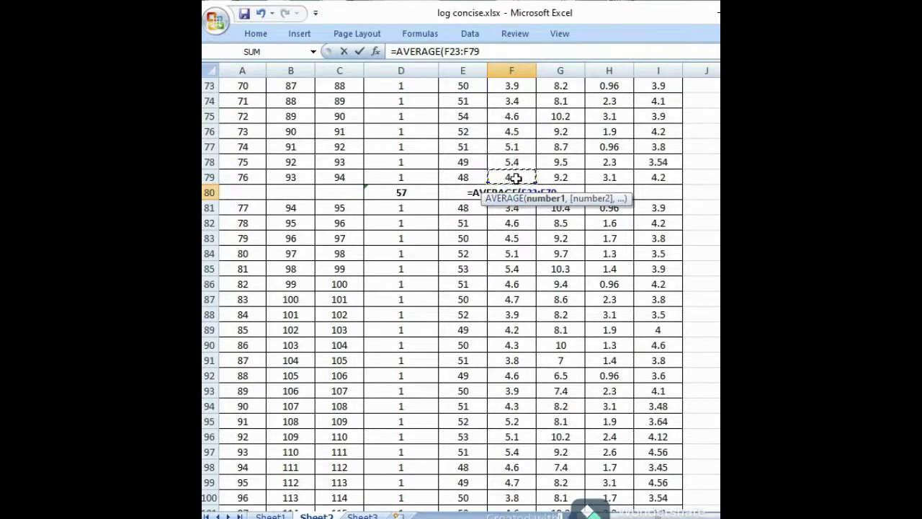
{"action": "type", "text": ")"}
{"action": "key", "text": "Return"}
Step: Enter =AVERAGE(G23:G79) in G80 for the SiO2 average, 8.861404
{"action": "left_click", "coordinate": [572, 192]}
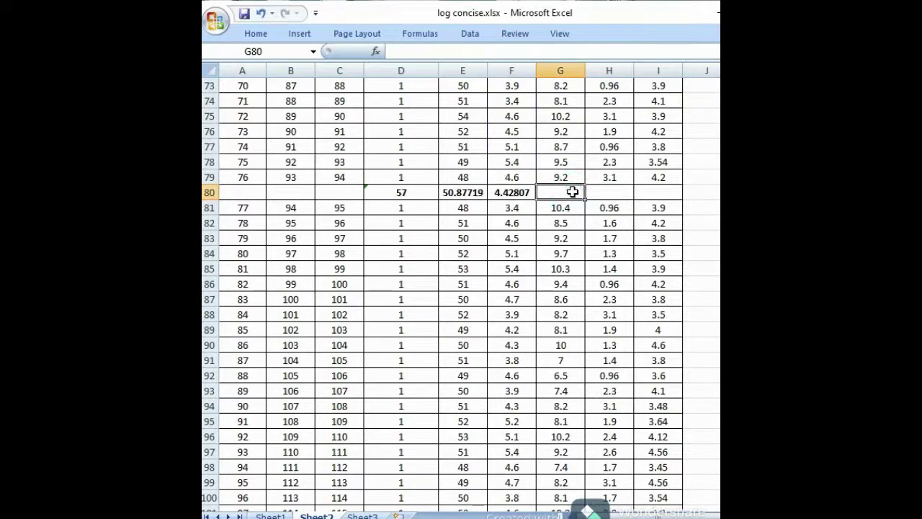
{"action": "type", "text": "=AVERA"}
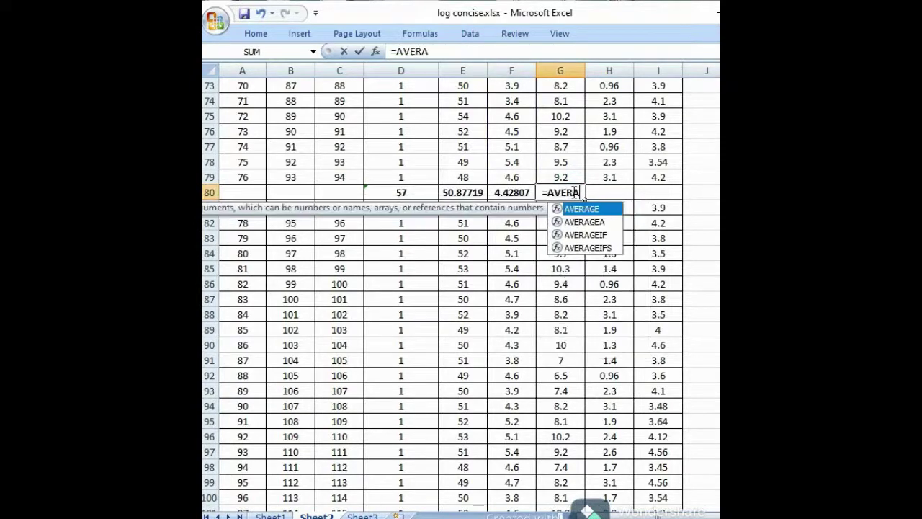
{"action": "type", "text": "GE"}
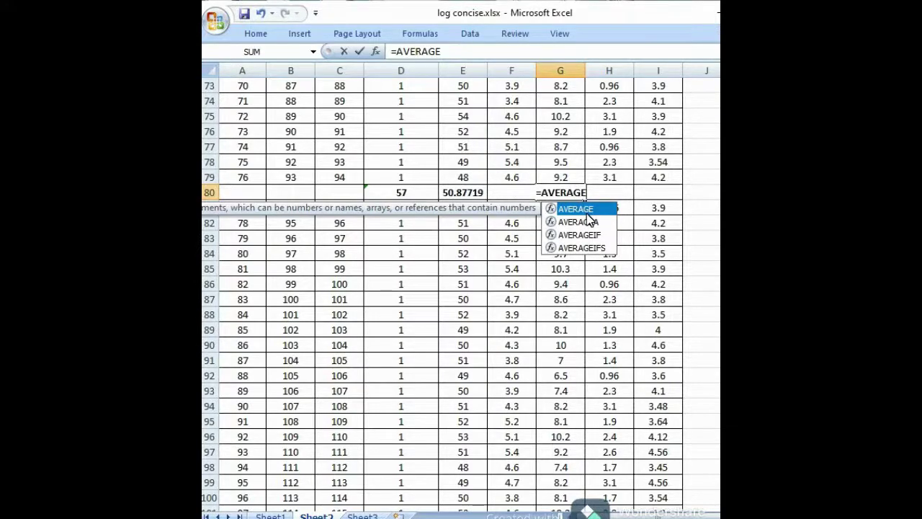
{"action": "type", "text": "("}
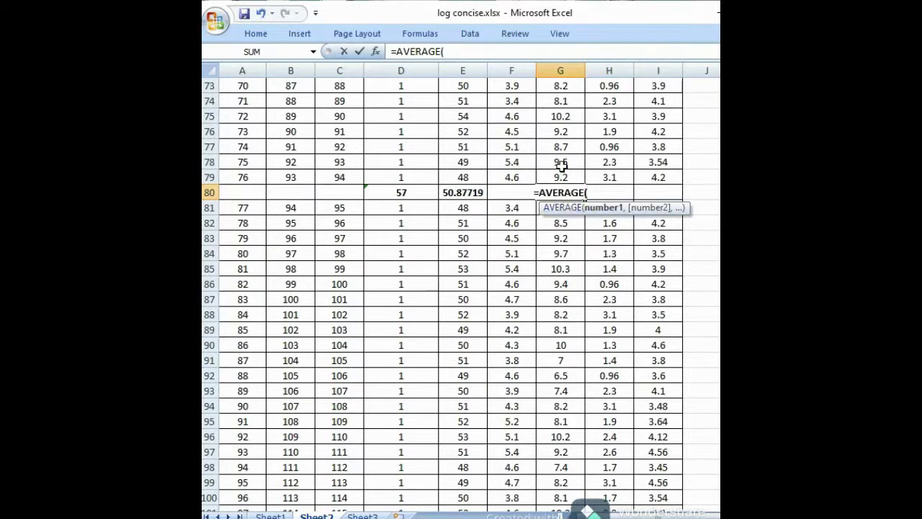
{"action": "scroll", "coordinate": [557, 166], "scroll_direction": "up", "scroll_amount": 17}
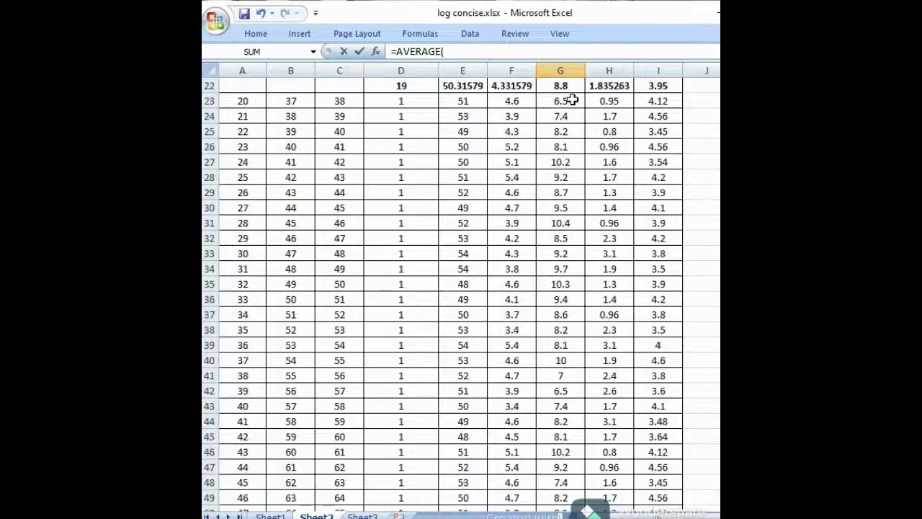
{"action": "left_click", "coordinate": [569, 101]}
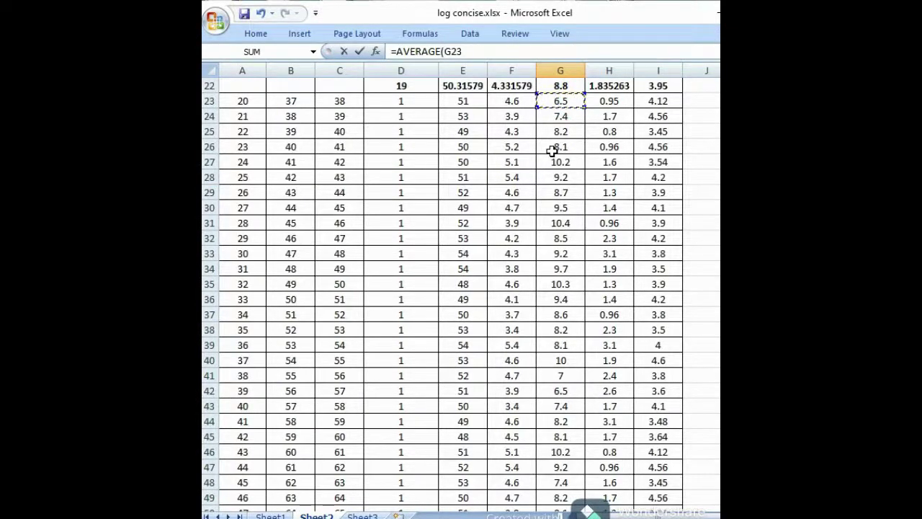
{"action": "type", "text": ":"}
{"action": "scroll", "coordinate": [558, 180], "scroll_direction": "down", "scroll_amount": 17}
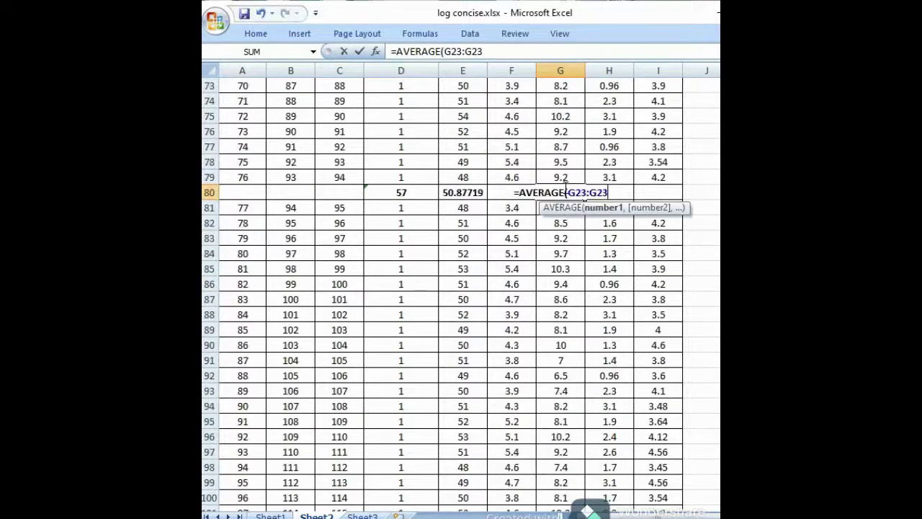
{"action": "left_click", "coordinate": [565, 179]}
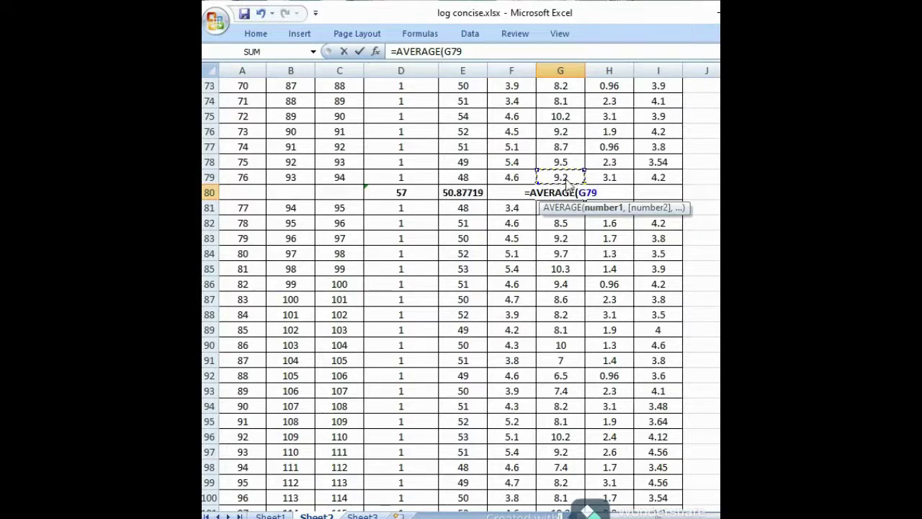
{"action": "key", "text": "BackSpace"}
{"action": "key", "text": "BackSpace"}
{"action": "key", "text": "BackSpace"}
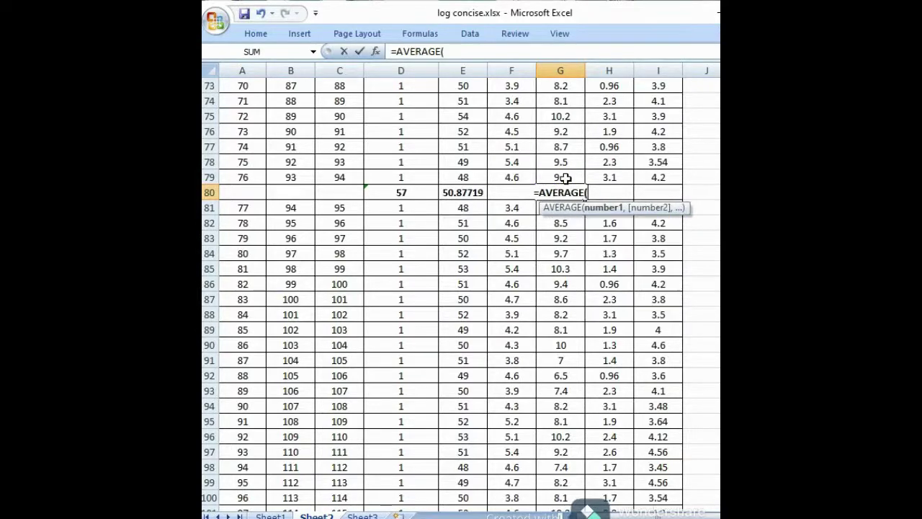
{"action": "scroll", "coordinate": [566, 178], "scroll_direction": "up", "scroll_amount": 19}
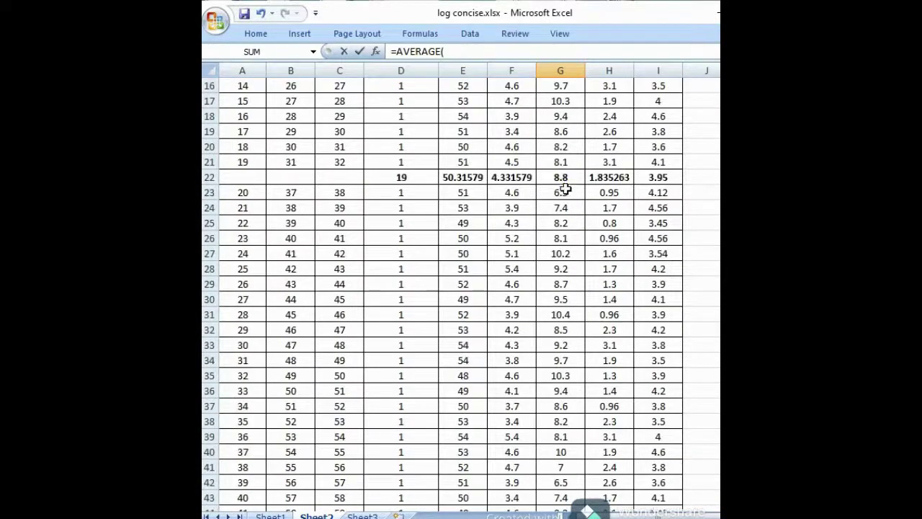
{"action": "left_click", "coordinate": [566, 191]}
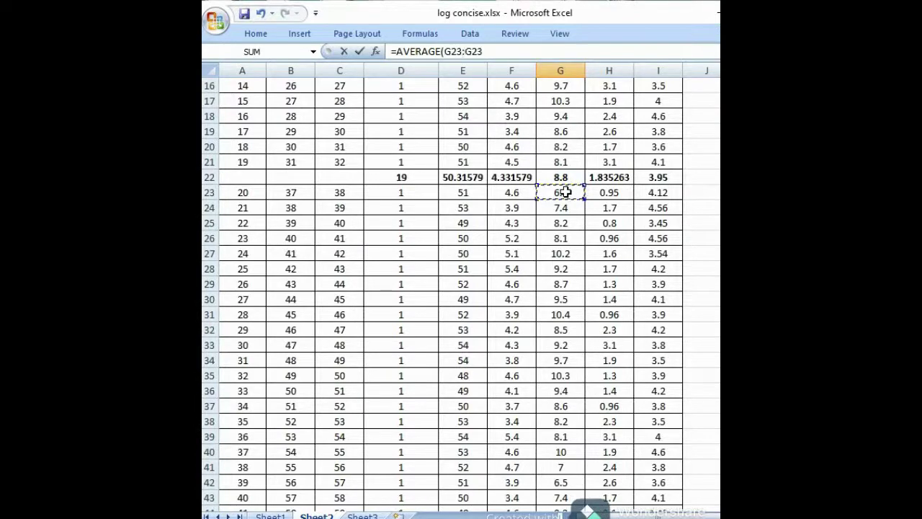
{"action": "type", "text": ":"}
{"action": "scroll", "coordinate": [566, 193], "scroll_direction": "down", "scroll_amount": 17}
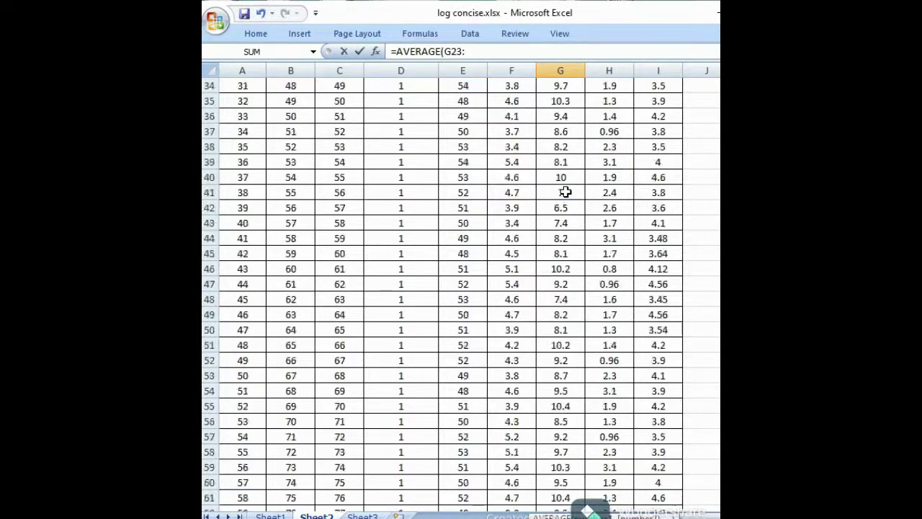
{"action": "scroll", "coordinate": [566, 195], "scroll_direction": "down", "scroll_amount": 2}
{"action": "left_click", "coordinate": [567, 178]}
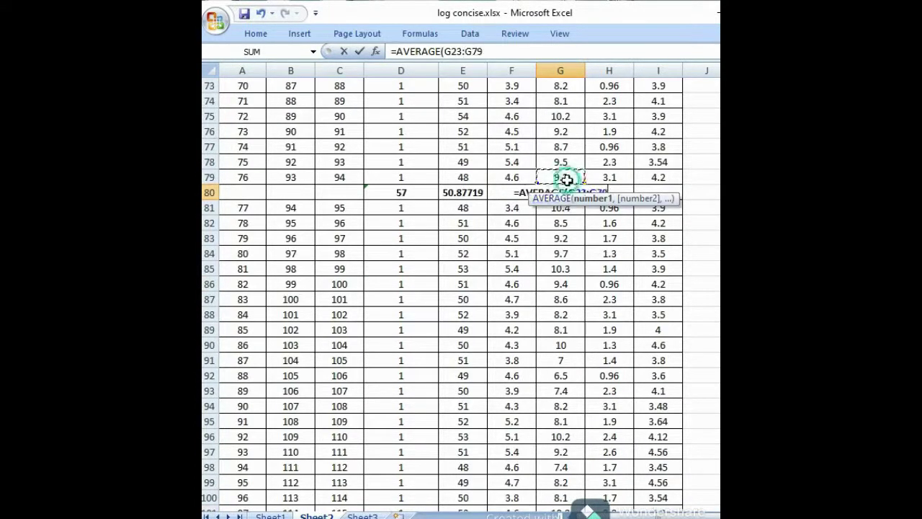
{"action": "type", "text": ")"}
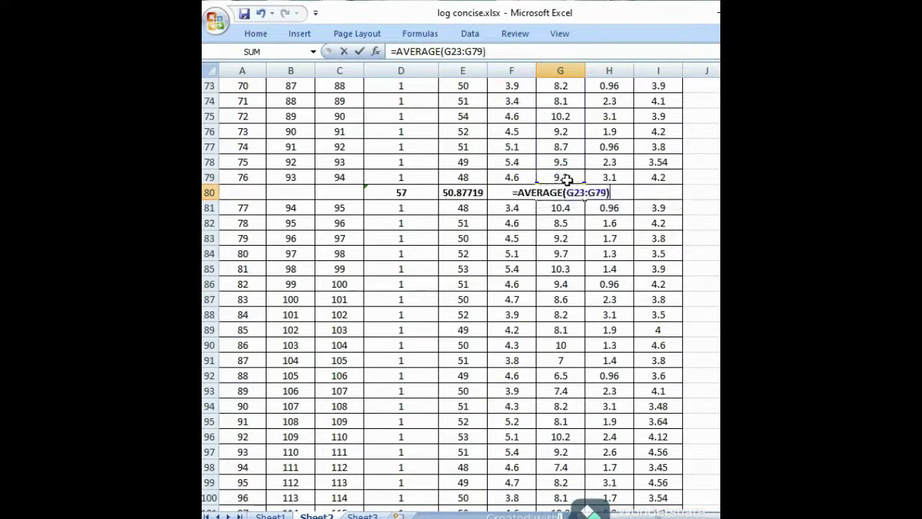
{"action": "key", "text": "Return"}
Step: Enter =AVERAGE(H23:H79) in H80 for the Fe2O3 average, 1.811404
{"action": "left_click", "coordinate": [610, 192]}
{"action": "type", "text": "="}
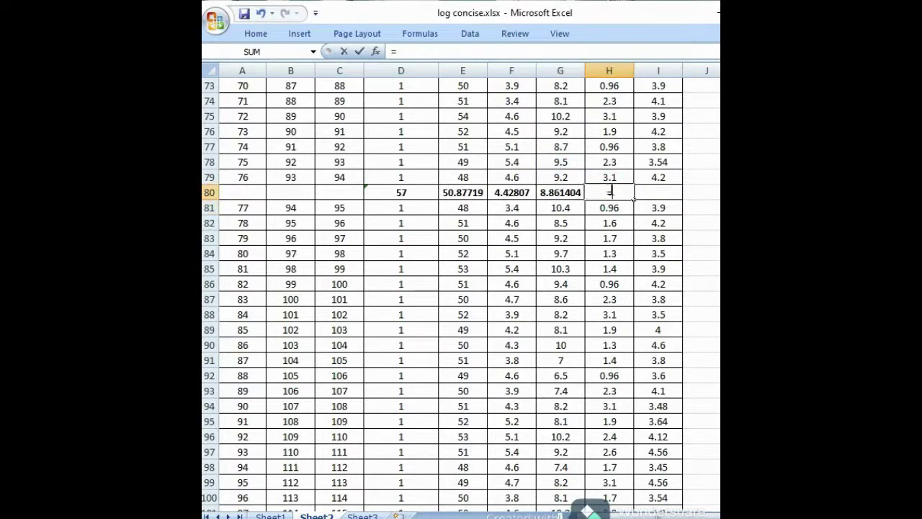
{"action": "type", "text": "AVERA"}
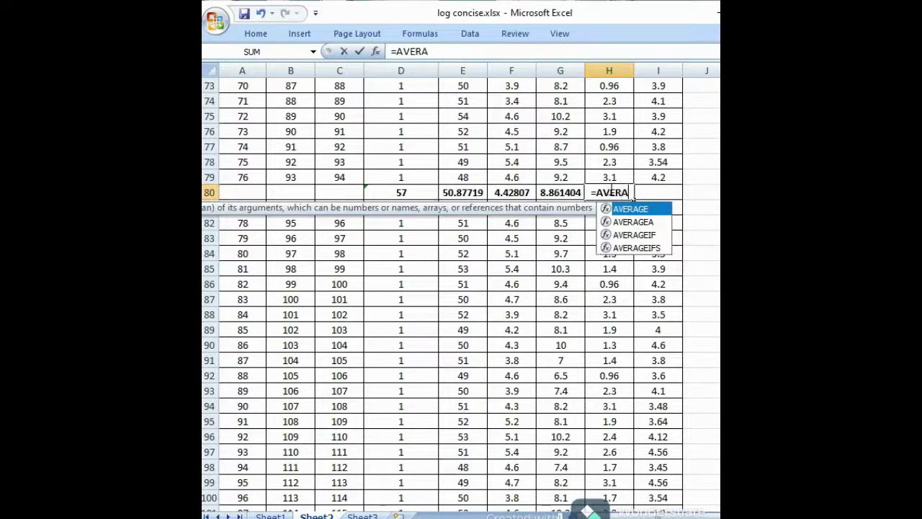
{"action": "key", "text": "BackSpace"}
{"action": "type", "text": "GE"}
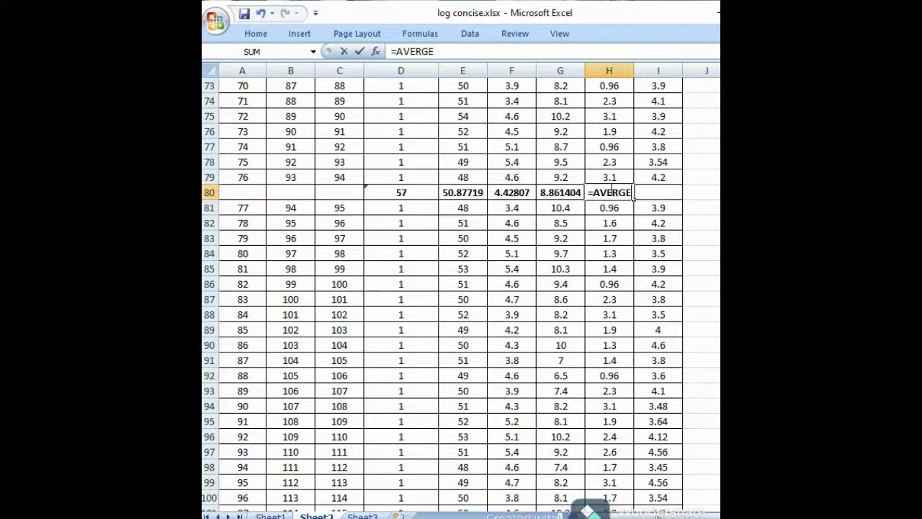
{"action": "left_click", "coordinate": [617, 193]}
{"action": "type", "text": "A"}
{"action": "key", "text": "Escape"}
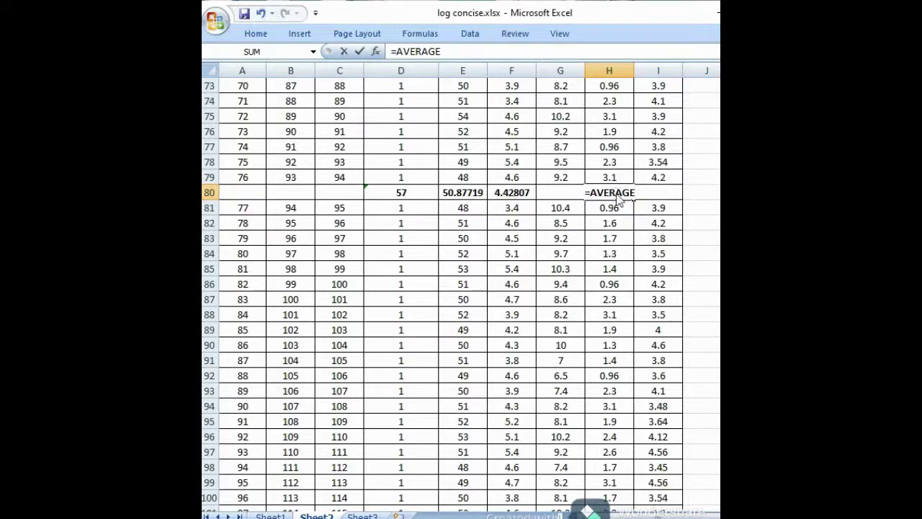
{"action": "type", "text": "("}
{"action": "scroll", "coordinate": [613, 192], "scroll_direction": "up", "scroll_amount": 17}
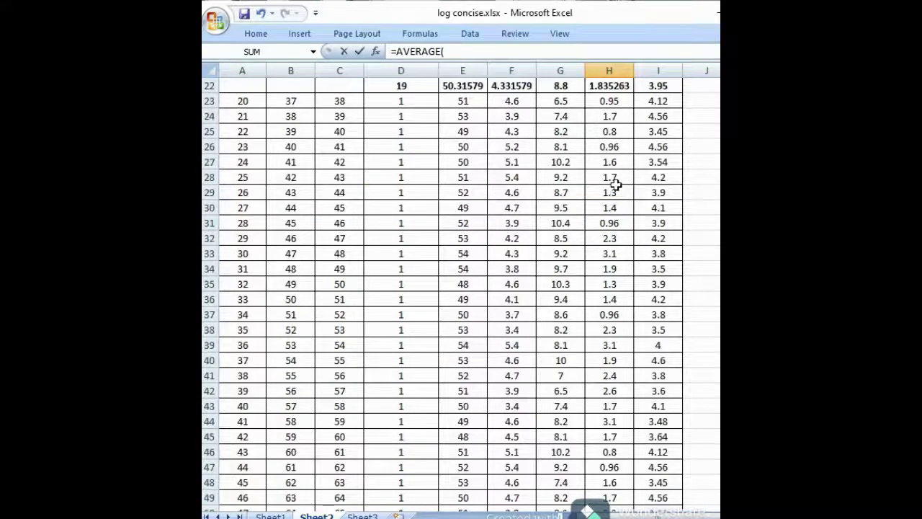
{"action": "left_click", "coordinate": [609, 102]}
{"action": "type", "text": ":H23"}
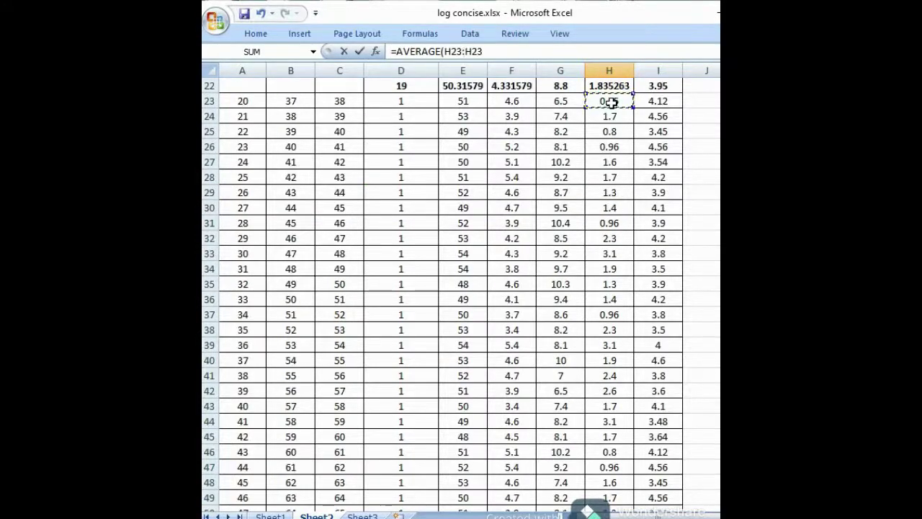
{"action": "key", "text": "BackSpace"}
{"action": "key", "text": "BackSpace"}
{"action": "key", "text": "BackSpace"}
{"action": "scroll", "coordinate": [613, 130], "scroll_direction": "down", "scroll_amount": 17}
{"action": "type", "text": ":"}
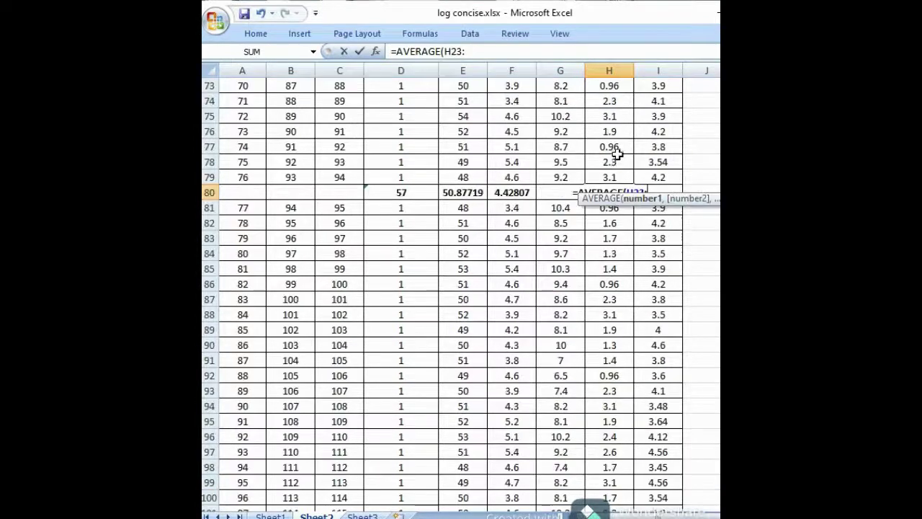
{"action": "left_click", "coordinate": [617, 176]}
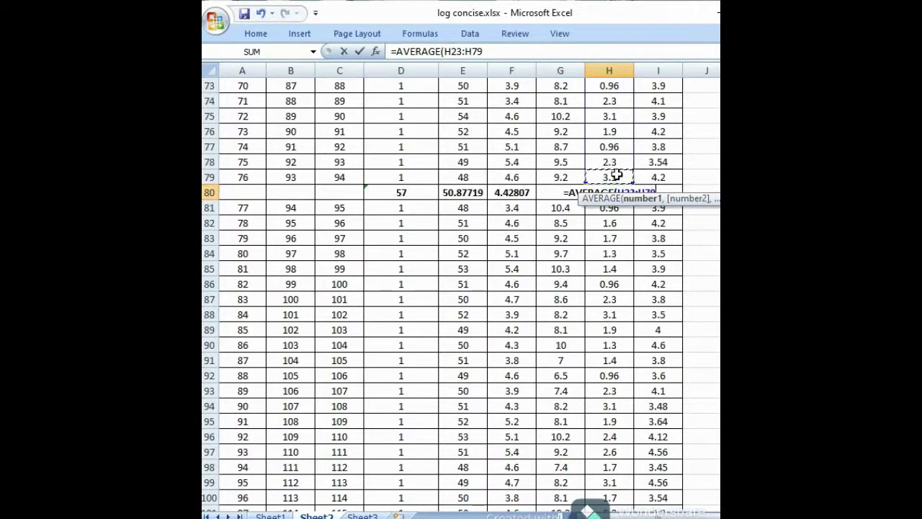
{"action": "type", "text": ")"}
{"action": "key", "text": "Return"}
{"action": "scroll", "coordinate": [651, 175], "scroll_direction": "up", "scroll_amount": 6}
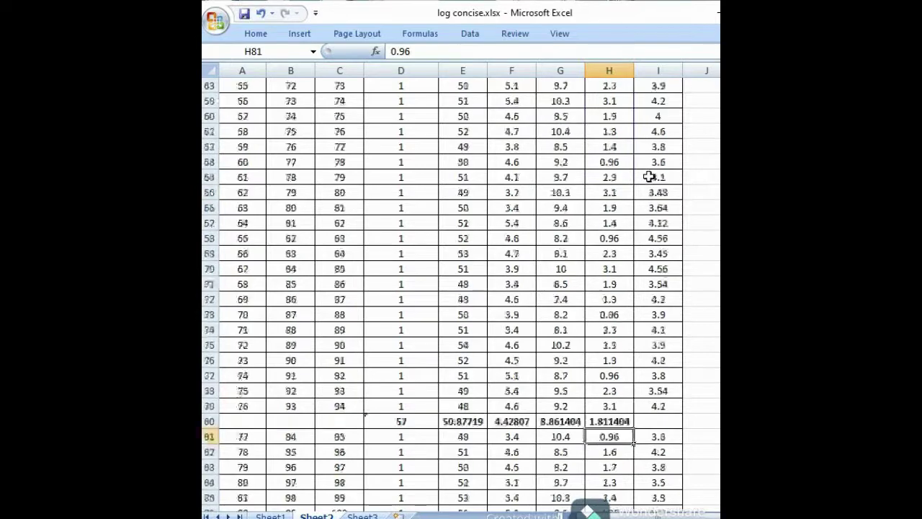
{"action": "scroll", "coordinate": [659, 190], "scroll_direction": "down", "scroll_amount": 4}
Step: Try an I23:I79 range formula in I80, then dismiss the resulting formula error prompts
{"action": "left_click", "coordinate": [656, 283]}
{"action": "type", "text": "="}
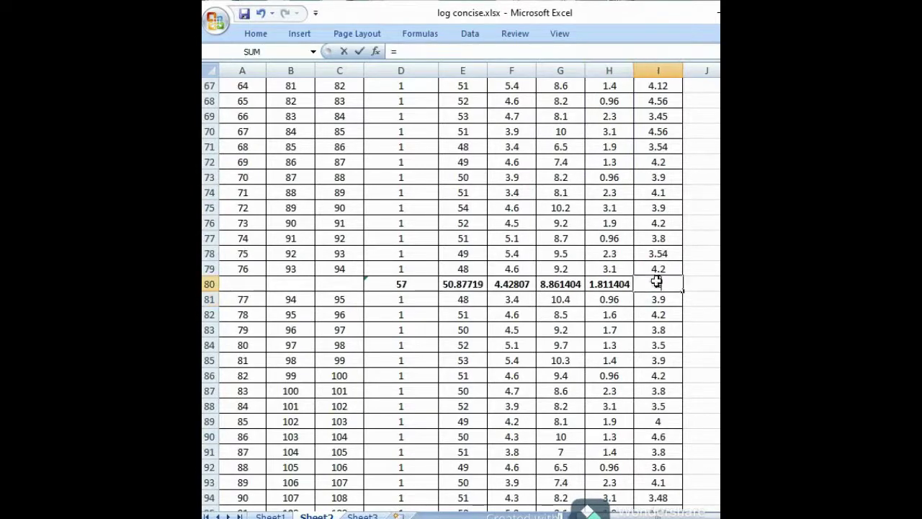
{"action": "scroll", "coordinate": [657, 283], "scroll_direction": "up", "scroll_amount": 11}
{"action": "scroll", "coordinate": [658, 283], "scroll_direction": "up", "scroll_amount": 7}
{"action": "left_click", "coordinate": [651, 239]}
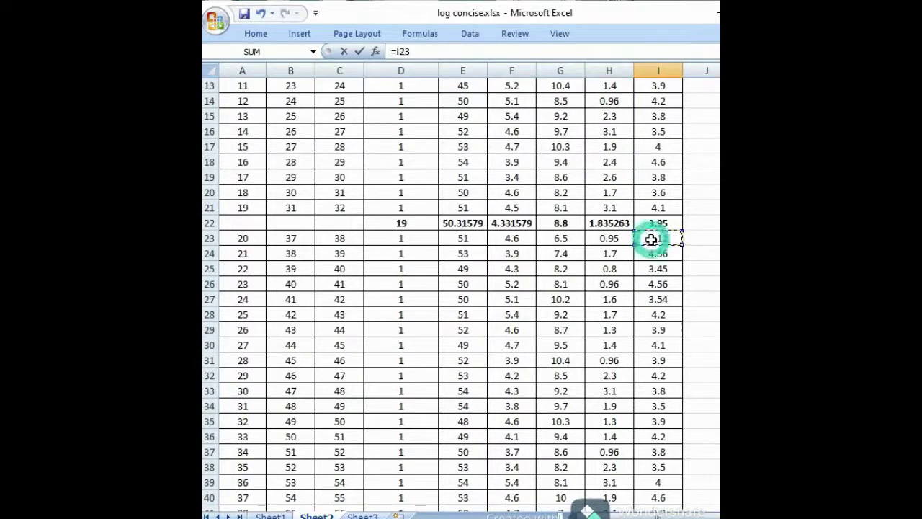
{"action": "type", "text": ":I2"}
{"action": "key", "text": "BackSpace"}
{"action": "key", "text": "BackSpace"}
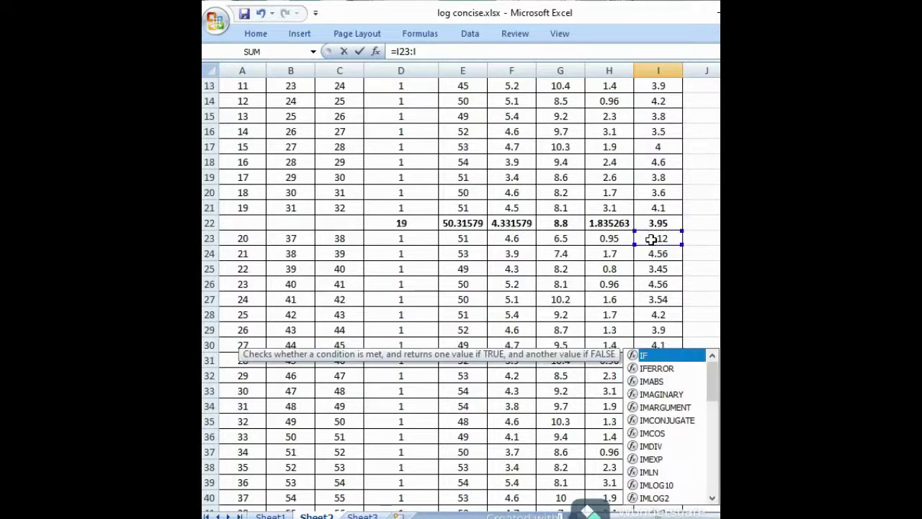
{"action": "scroll", "coordinate": [666, 270], "scroll_direction": "down", "scroll_amount": 18}
{"action": "left_click", "coordinate": [667, 271]}
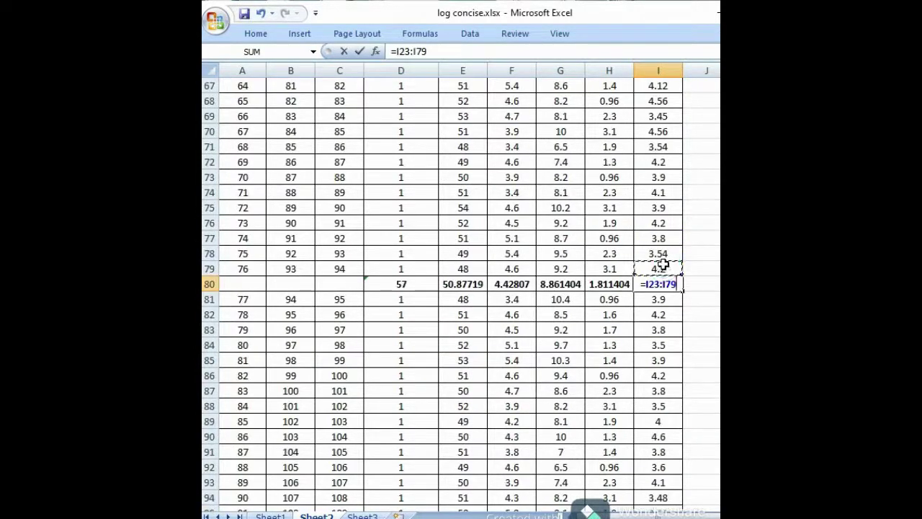
{"action": "type", "text": ")"}
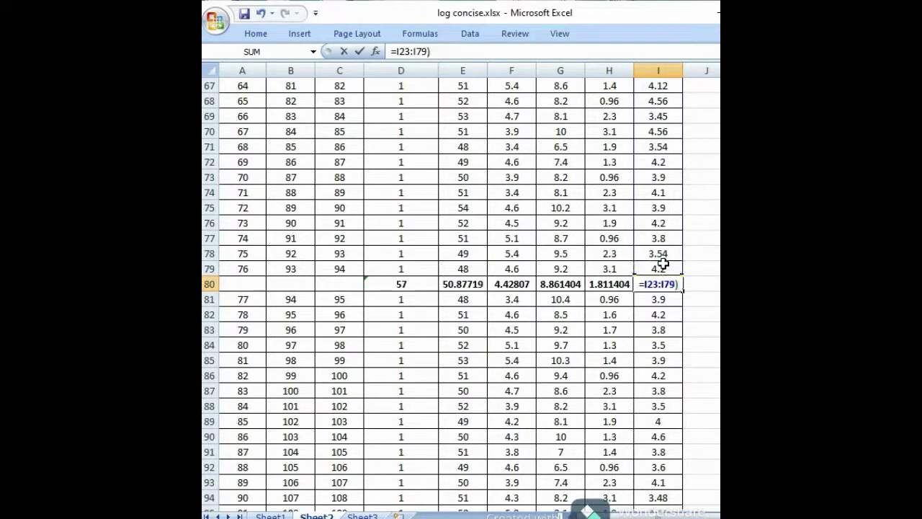
{"action": "key", "text": "Return"}
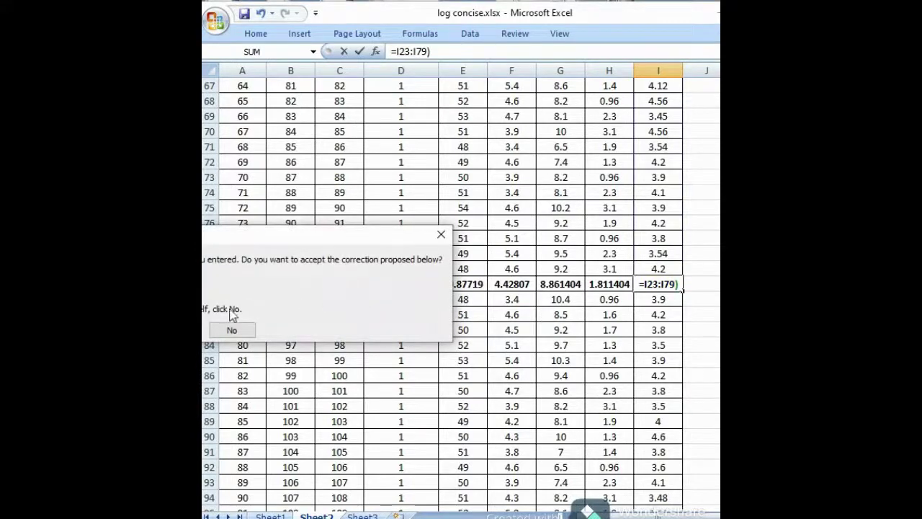
{"action": "left_click_drag", "start_coordinate": [230, 242], "coordinate": [398, 219]}
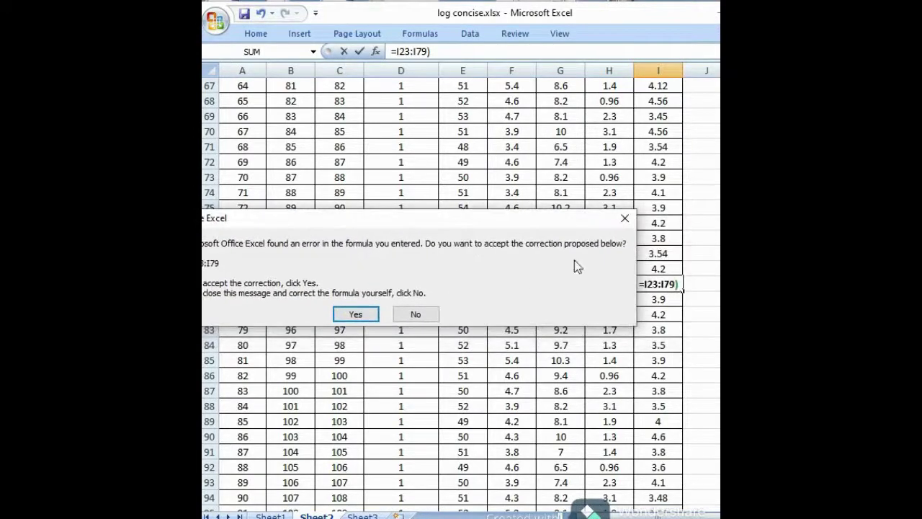
{"action": "left_click", "coordinate": [625, 220]}
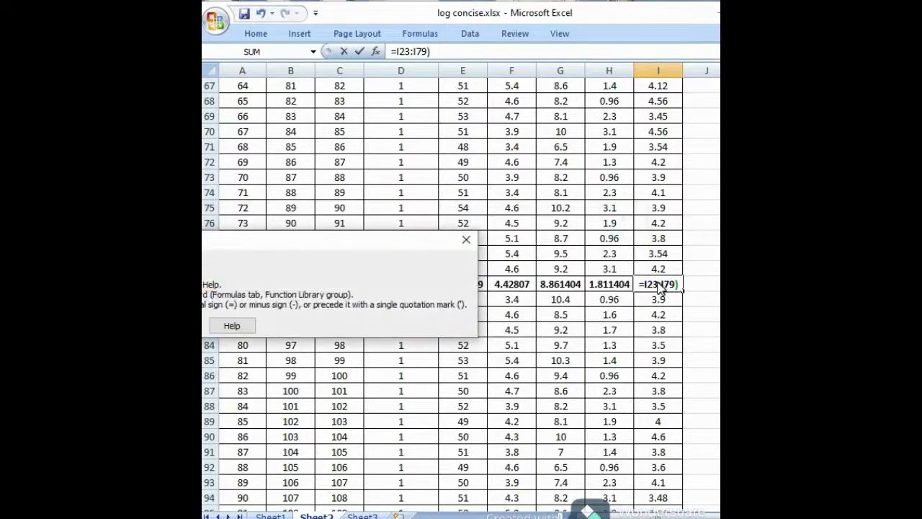
{"action": "left_click", "coordinate": [465, 240]}
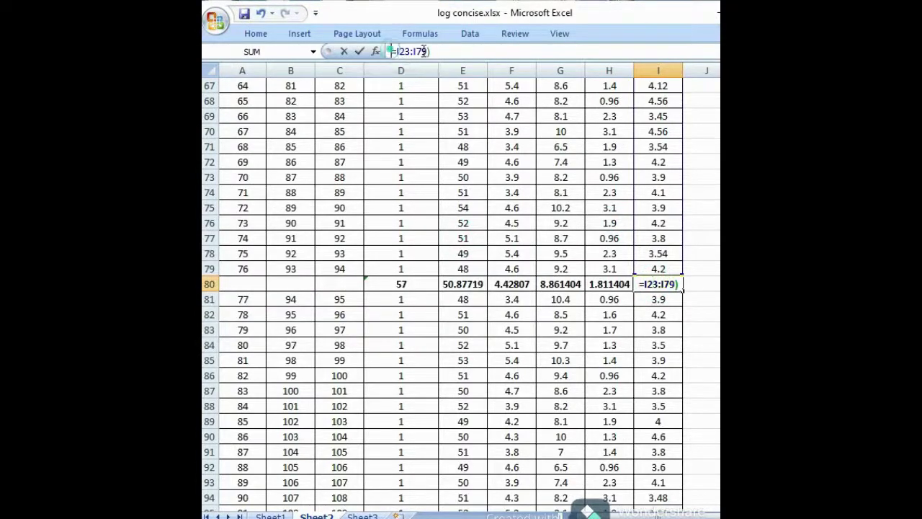
Step: Replace it with =AVERAGE(I23:I79) in I80, giving 3.959123
{"action": "left_click_drag", "start_coordinate": [431, 51], "coordinate": [379, 52]}
{"action": "type", "text": "=AVERAG"}
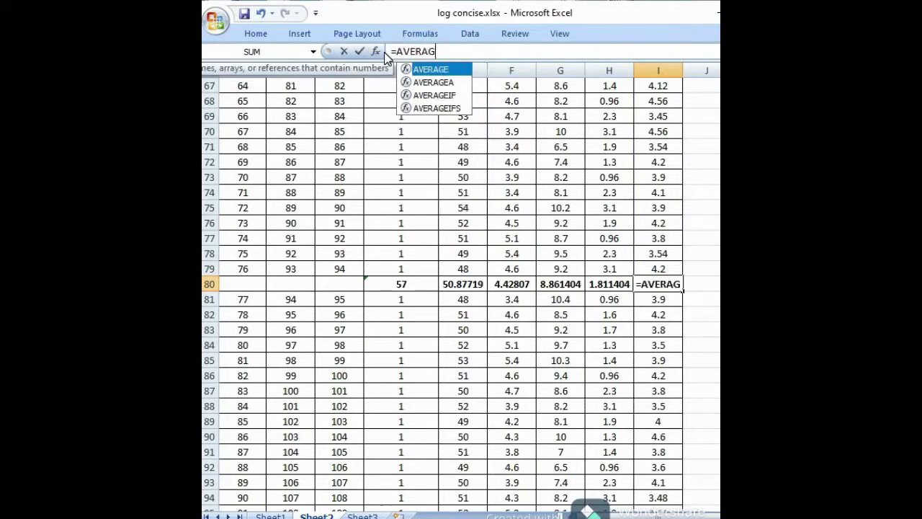
{"action": "type", "text": "E("}
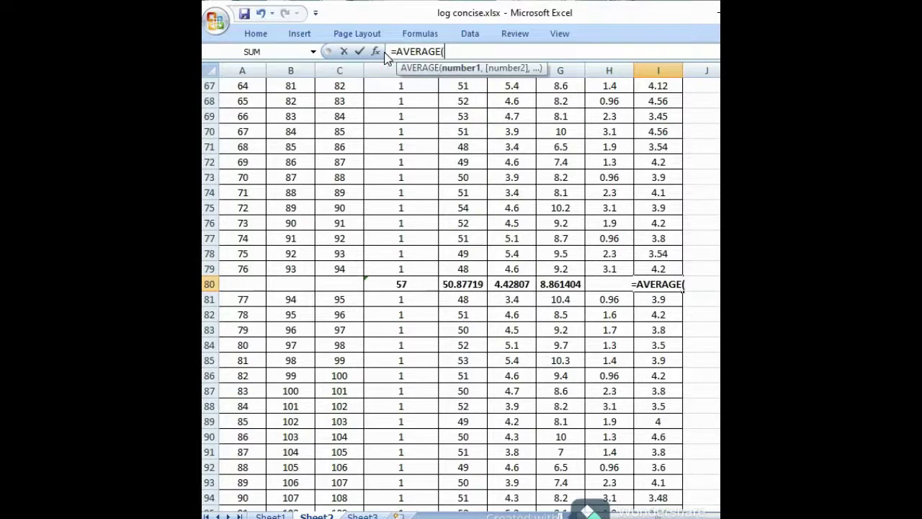
{"action": "scroll", "coordinate": [669, 169], "scroll_direction": "up", "scroll_amount": 12}
{"action": "scroll", "coordinate": [669, 169], "scroll_direction": "up", "scroll_amount": 5}
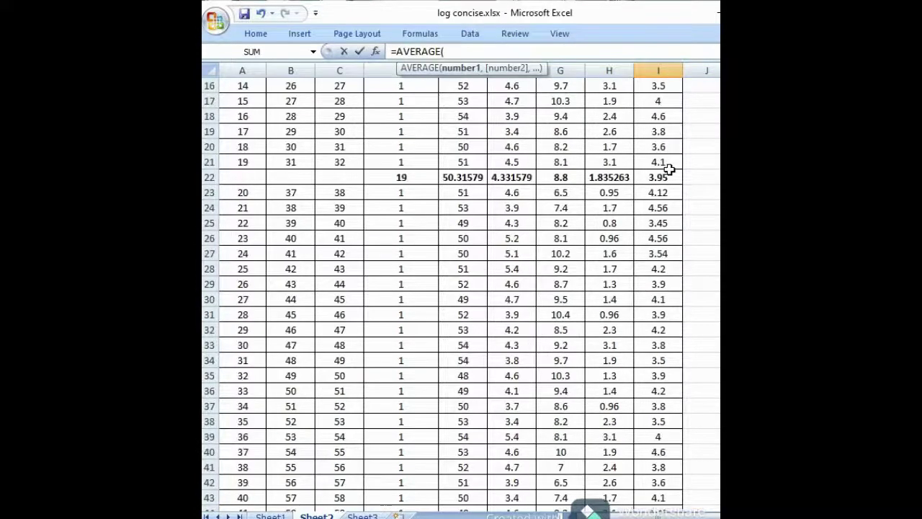
{"action": "left_click_drag", "start_coordinate": [669, 191], "coordinate": [669, 192]}
{"action": "key", "text": "BackSpace"}
{"action": "key", "text": "BackSpace"}
{"action": "key", "text": "BackSpace"}
{"action": "scroll", "coordinate": [670, 228], "scroll_direction": "down", "scroll_amount": 13}
{"action": "scroll", "coordinate": [673, 236], "scroll_direction": "down", "scroll_amount": 5}
{"action": "left_click", "coordinate": [660, 225]}
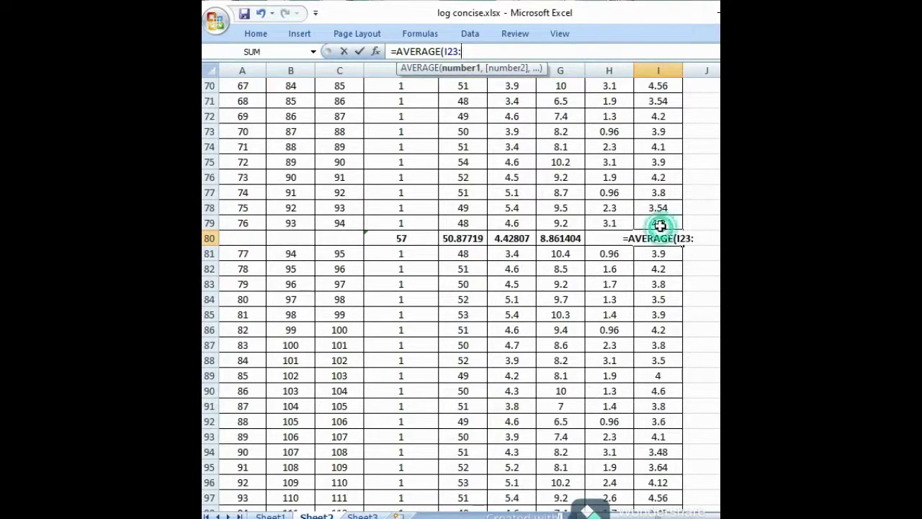
{"action": "type", "text": ")"}
{"action": "key", "text": "Return"}
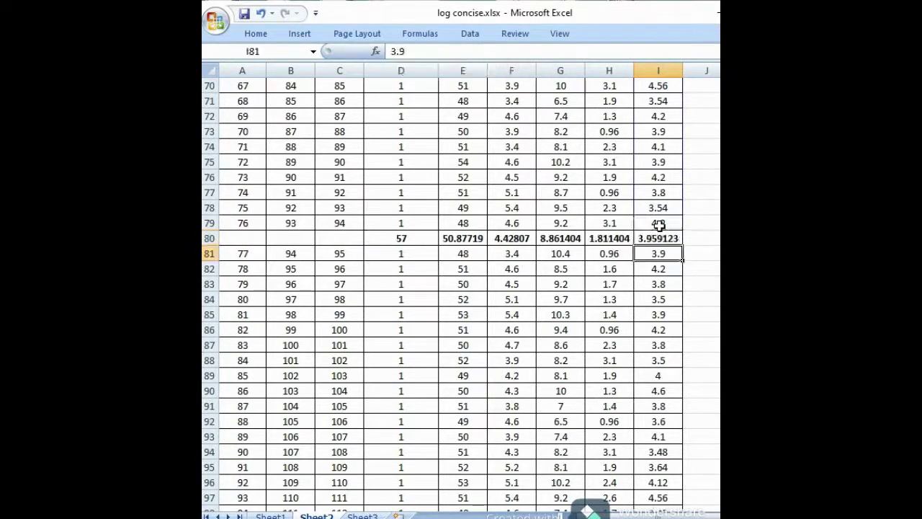
{"action": "scroll", "coordinate": [483, 312], "scroll_direction": "down", "scroll_amount": 20}
{"action": "scroll", "coordinate": [483, 310], "scroll_direction": "down", "scroll_amount": 4}
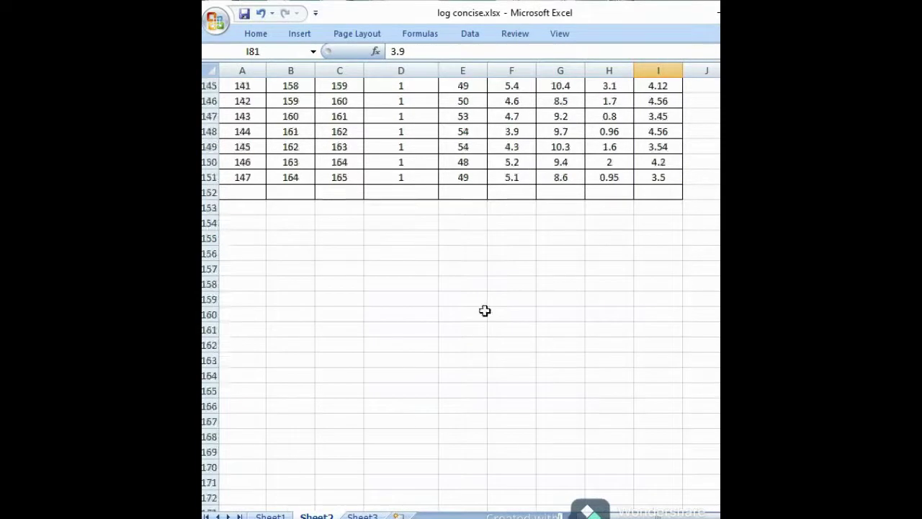
Step: Begin a SUM formula in D152, then cancel the unfinished entry
{"action": "left_click", "coordinate": [404, 193]}
{"action": "scroll", "coordinate": [399, 232], "scroll_direction": "up", "scroll_amount": 14}
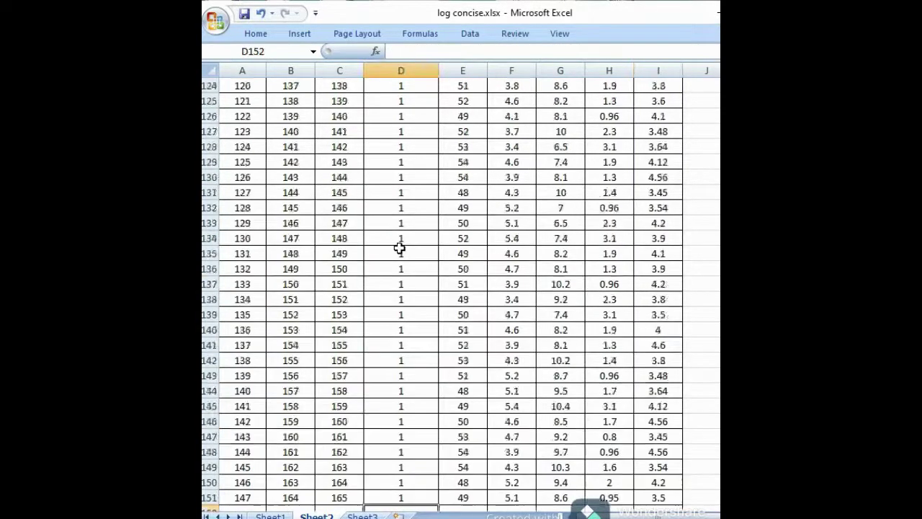
{"action": "scroll", "coordinate": [397, 243], "scroll_direction": "down", "scroll_amount": 10}
{"action": "scroll", "coordinate": [399, 250], "scroll_direction": "down", "scroll_amount": 4}
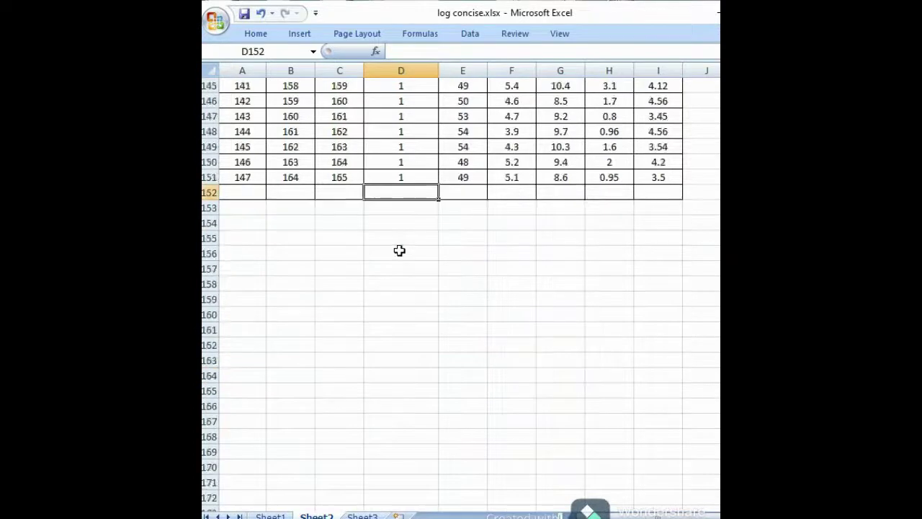
{"action": "type", "text": "=S"}
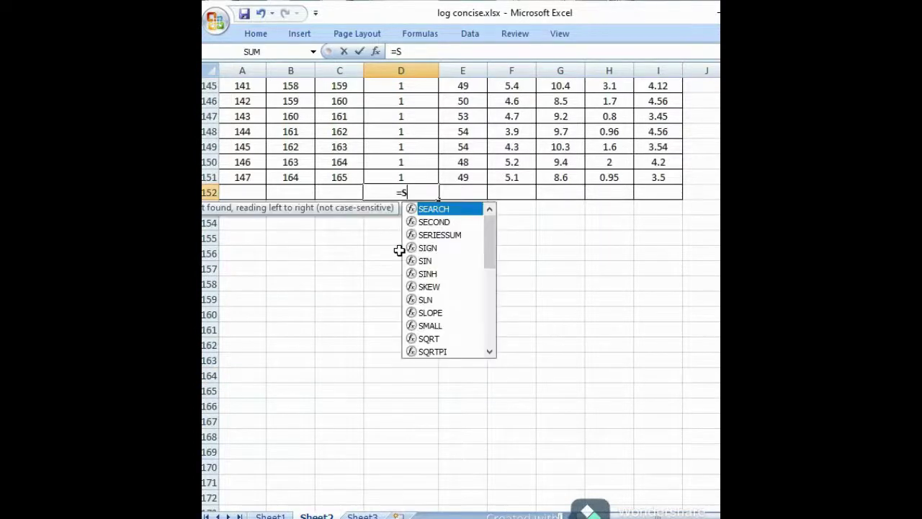
{"action": "type", "text": "UM("}
{"action": "scroll", "coordinate": [401, 237], "scroll_direction": "up", "scroll_amount": 19}
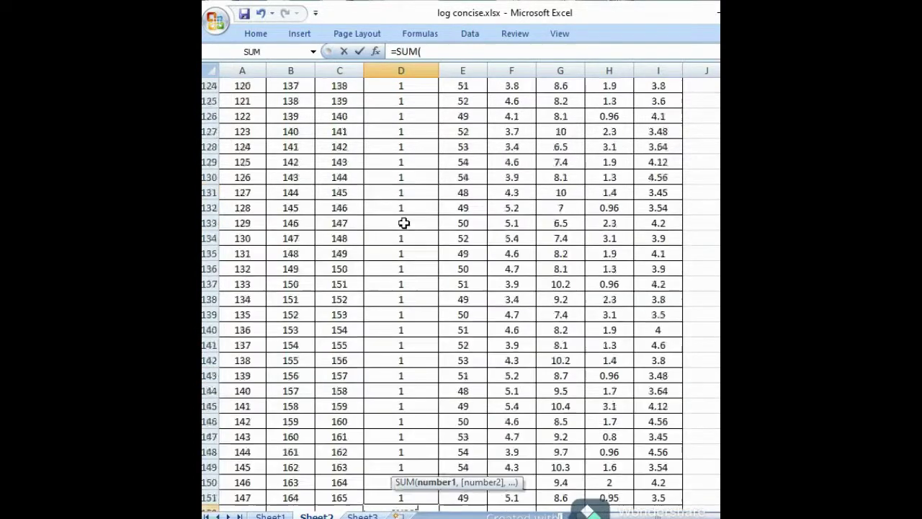
{"action": "scroll", "coordinate": [404, 224], "scroll_direction": "up", "scroll_amount": 4}
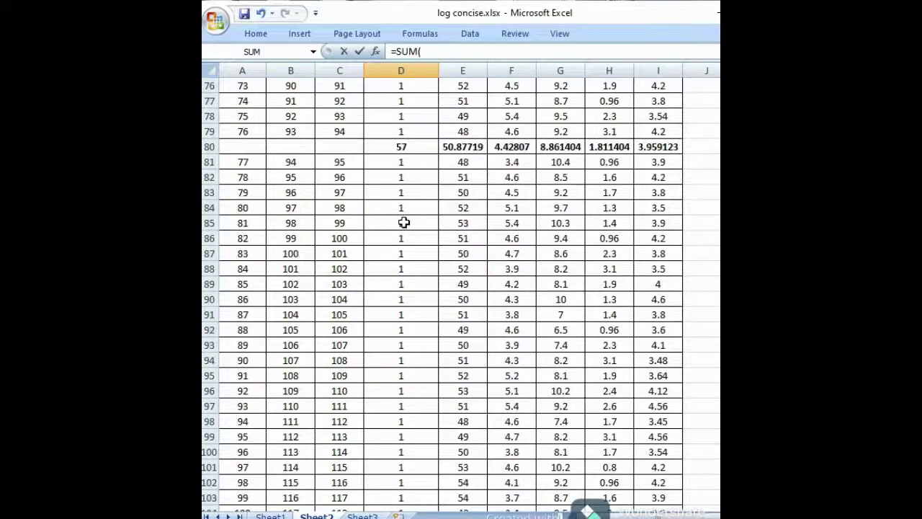
{"action": "scroll", "coordinate": [404, 223], "scroll_direction": "down", "scroll_amount": 20}
{"action": "key", "text": "BackSpace"}
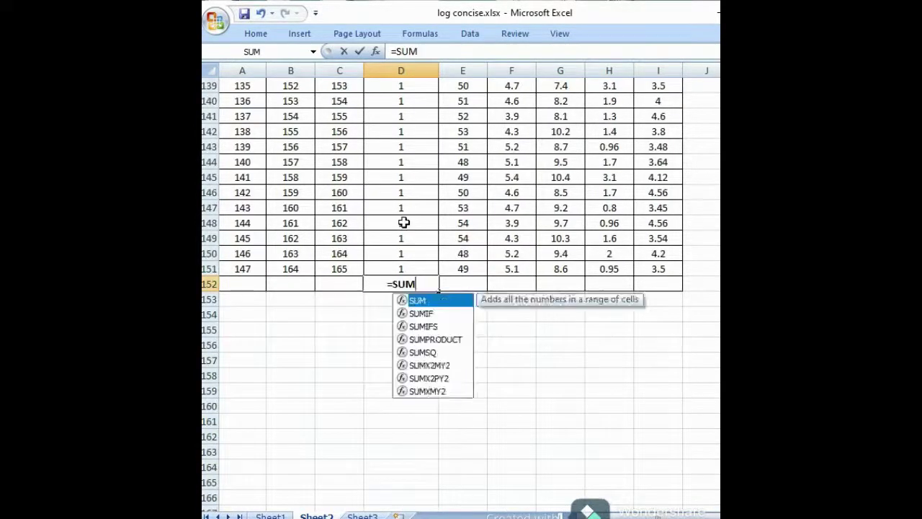
{"action": "key", "text": "Escape"}
{"action": "left_click", "coordinate": [459, 312]}
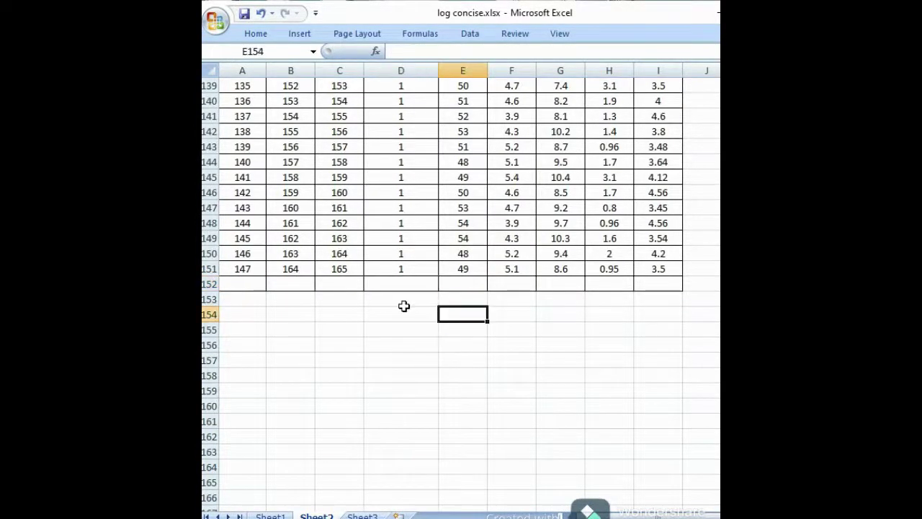
{"action": "scroll", "coordinate": [404, 307], "scroll_direction": "up", "scroll_amount": 20}
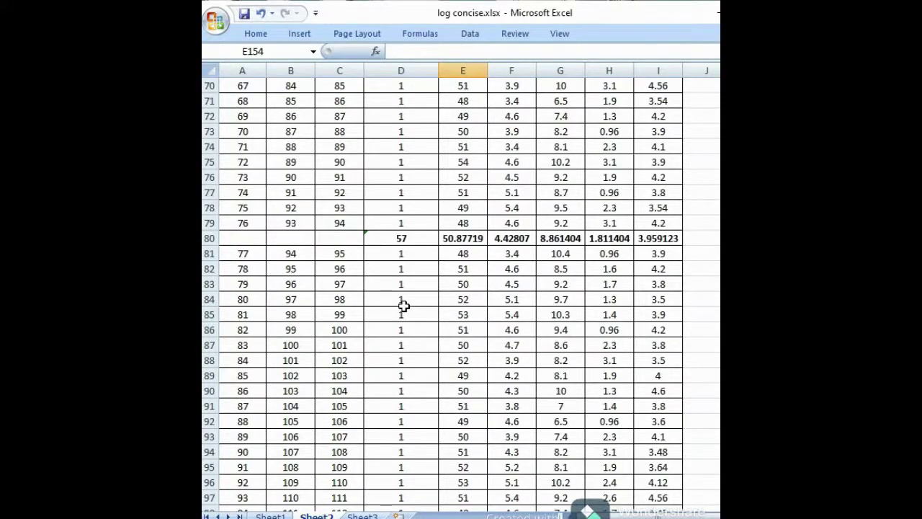
{"action": "scroll", "coordinate": [404, 306], "scroll_direction": "down", "scroll_amount": 20}
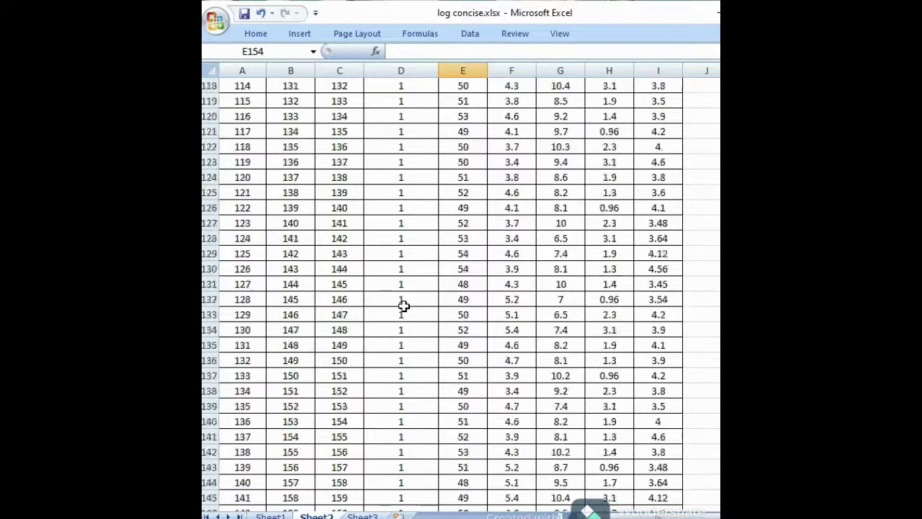
Step: Enter =SUM(D81:D151) in D152, totalling the third interval's thickness as 71
{"action": "left_click", "coordinate": [406, 287]}
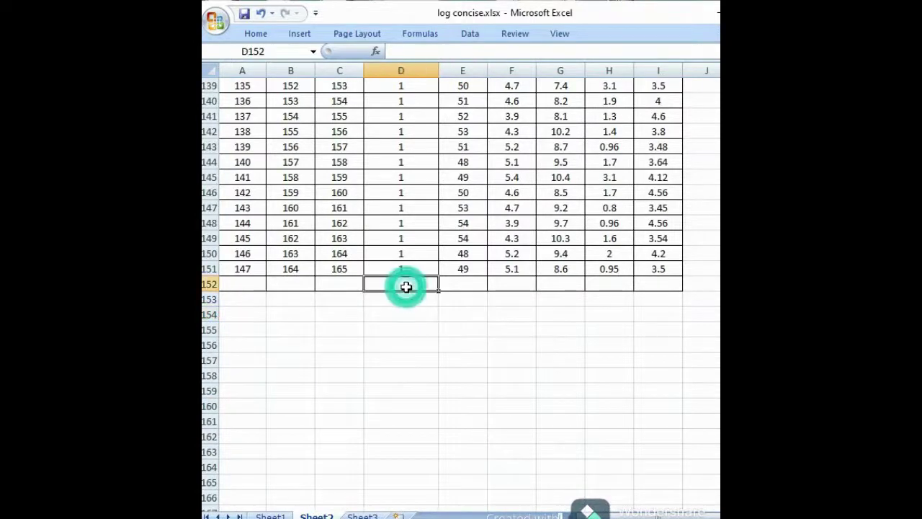
{"action": "type", "text": "=SU"}
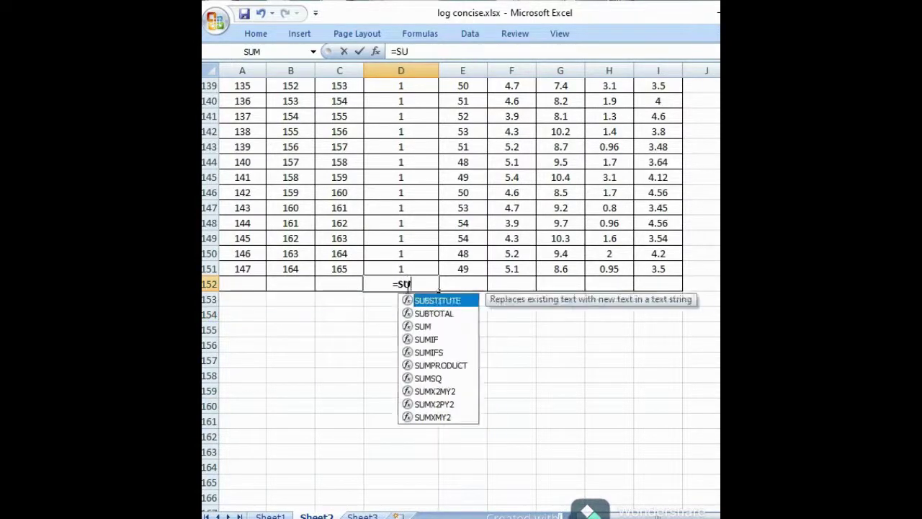
{"action": "type", "text": "M("}
{"action": "scroll", "coordinate": [406, 286], "scroll_direction": "up", "scroll_amount": 20}
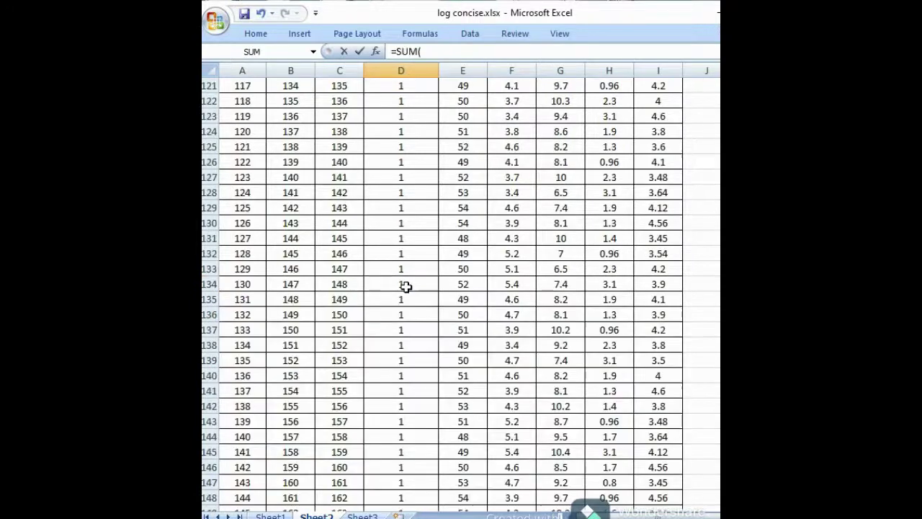
{"action": "left_click", "coordinate": [404, 117]}
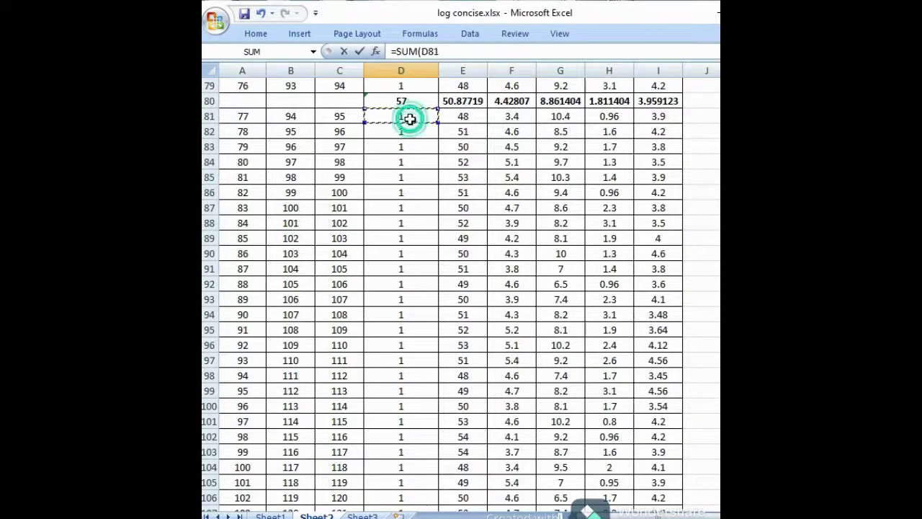
{"action": "scroll", "coordinate": [438, 247], "scroll_direction": "down", "scroll_amount": 7}
{"action": "scroll", "coordinate": [438, 246], "scroll_direction": "down", "scroll_amount": 11}
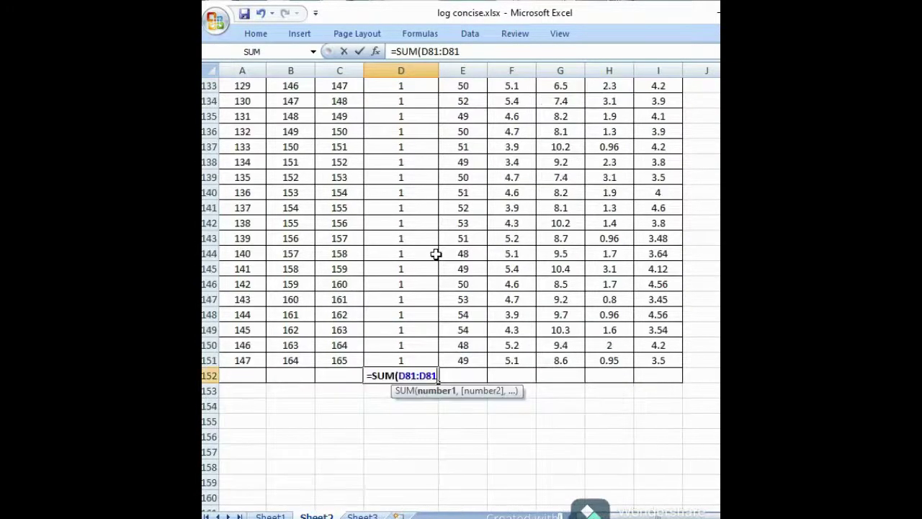
{"action": "key", "text": "BackSpace"}
{"action": "key", "text": "BackSpace"}
{"action": "key", "text": "BackSpace"}
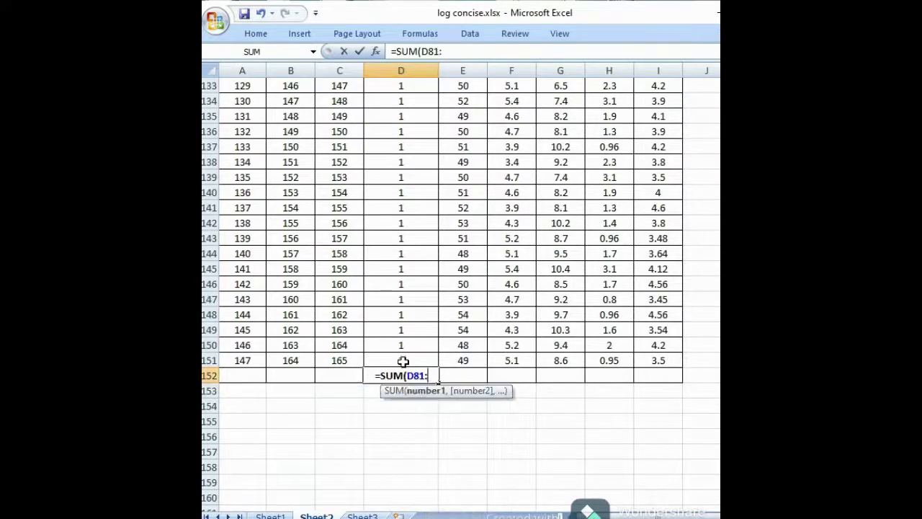
{"action": "left_click", "coordinate": [404, 361]}
{"action": "type", "text": ")"}
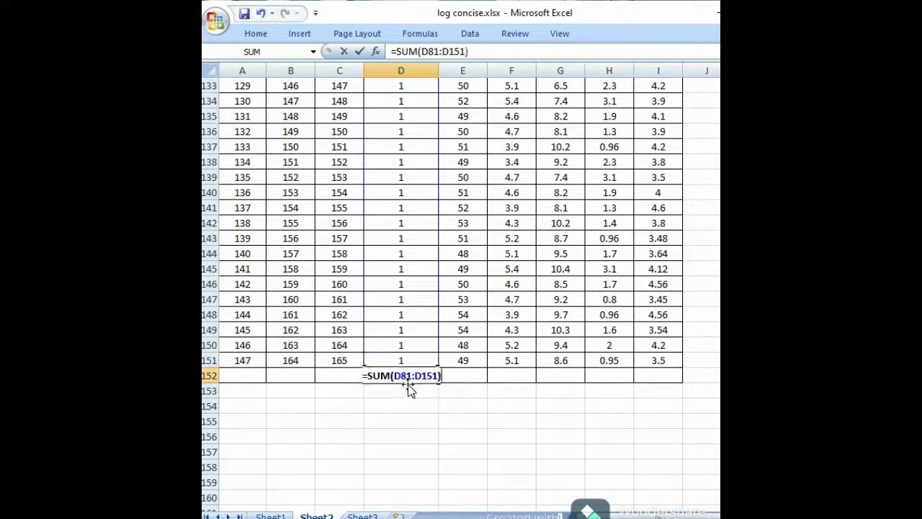
{"action": "key", "text": "Return"}
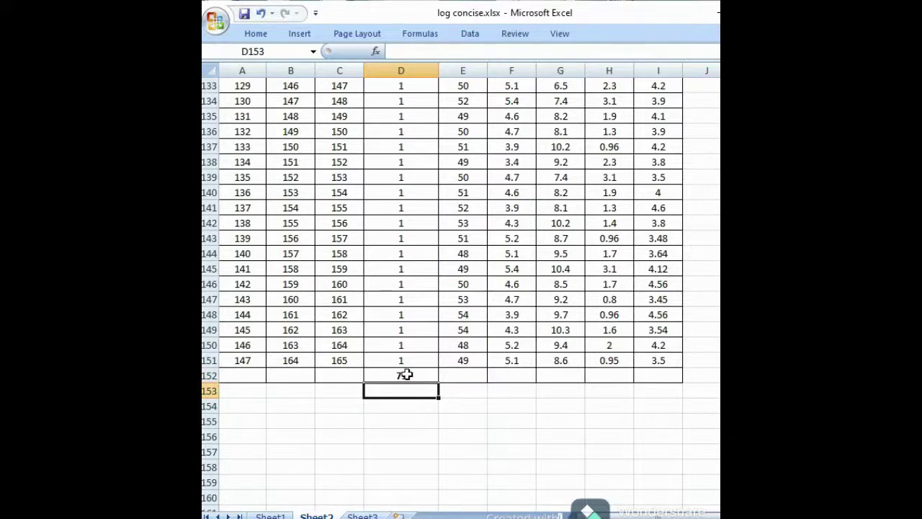
{"action": "left_click", "coordinate": [472, 373]}
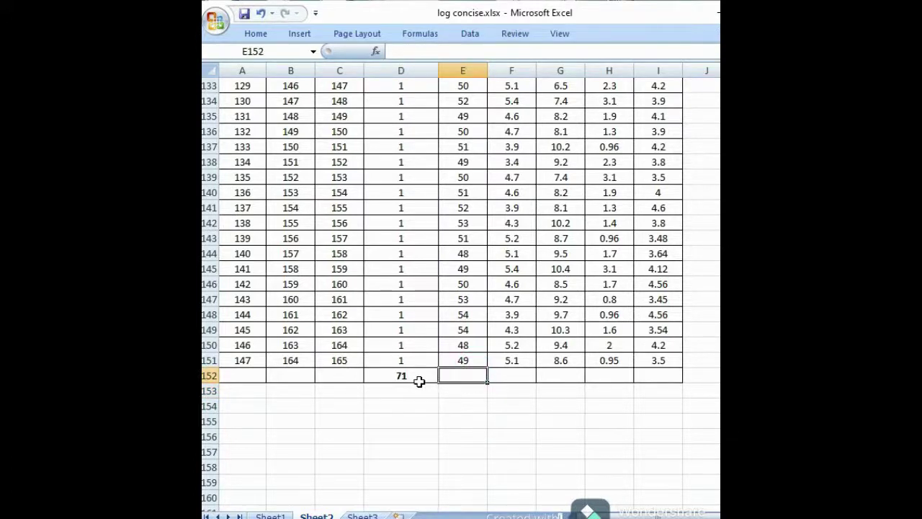
Step: Enter =AVERAGE(E81:E151) in E152, showing the CaO average 50.87324
{"action": "type", "text": "=AVERAG"}
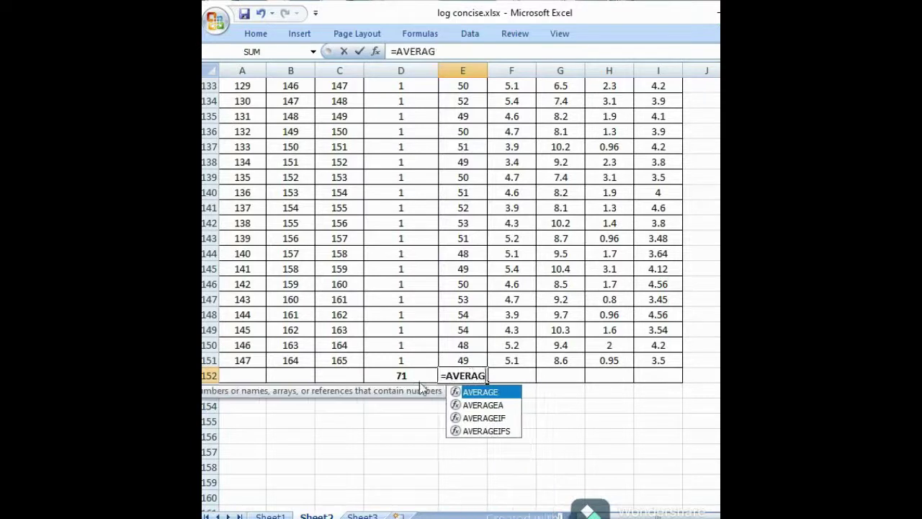
{"action": "type", "text": "E"}
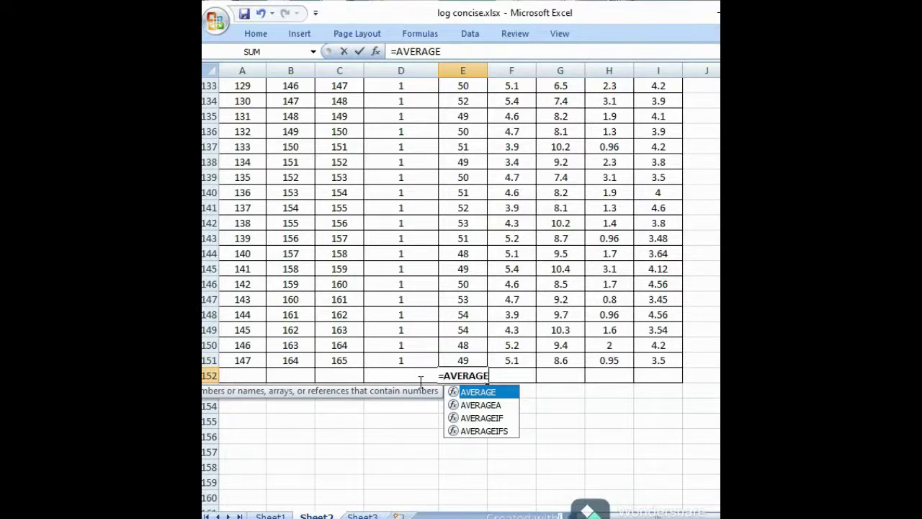
{"action": "type", "text": "("}
{"action": "scroll", "coordinate": [463, 324], "scroll_direction": "up", "scroll_amount": 11}
{"action": "scroll", "coordinate": [465, 326], "scroll_direction": "up", "scroll_amount": 11}
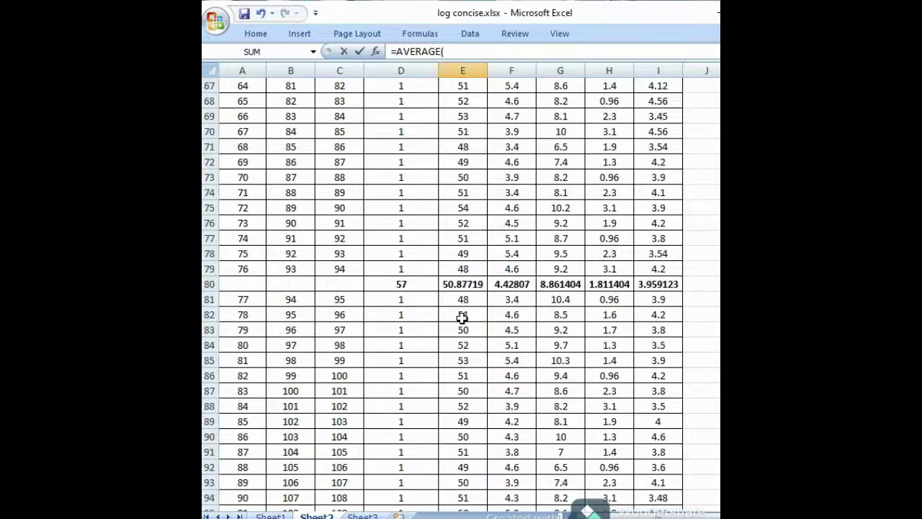
{"action": "left_click", "coordinate": [476, 300]}
{"action": "type", "text": ":"}
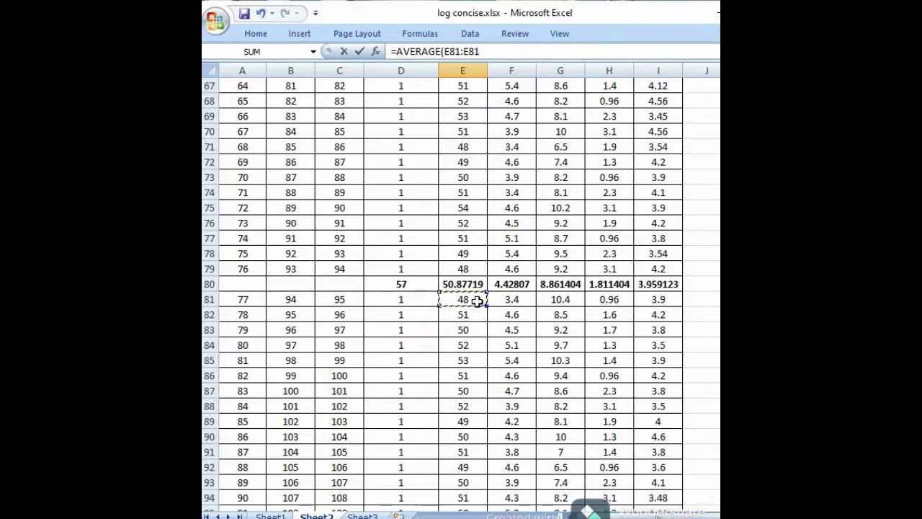
{"action": "type", "text": "E"}
{"action": "key", "text": "BackSpace"}
{"action": "scroll", "coordinate": [465, 333], "scroll_direction": "down", "scroll_amount": 7}
{"action": "scroll", "coordinate": [465, 332], "scroll_direction": "down", "scroll_amount": 16}
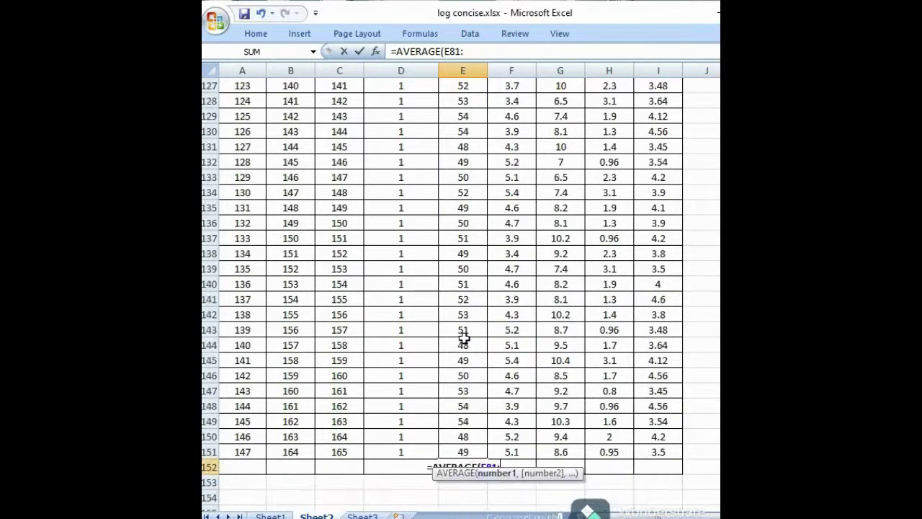
{"action": "left_click", "coordinate": [465, 315]}
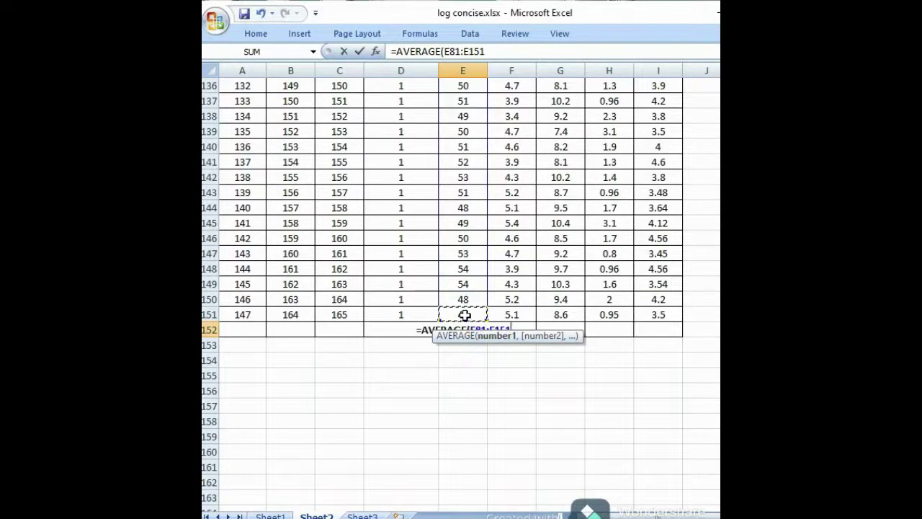
{"action": "type", "text": ")"}
{"action": "key", "text": "Return"}
{"action": "left_click", "coordinate": [516, 330]}
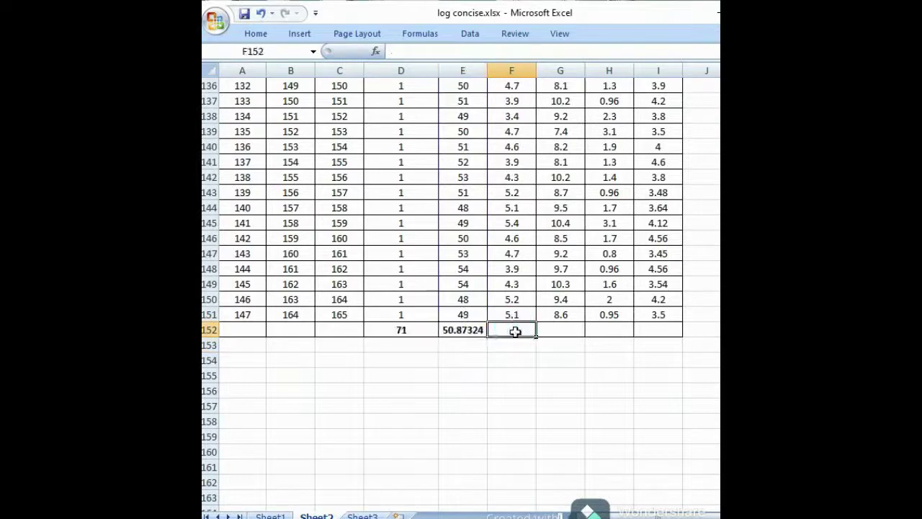
Step: Enter =AVERAGE(F81:F151) in F152, giving the MgO average 4.452113
{"action": "type", "text": "="}
{"action": "scroll", "coordinate": [517, 323], "scroll_direction": "up", "scroll_amount": 17}
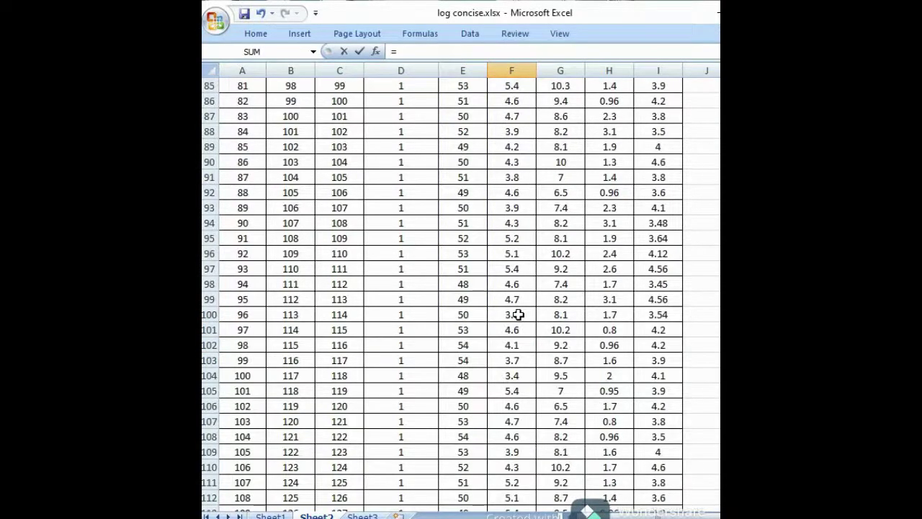
{"action": "scroll", "coordinate": [518, 314], "scroll_direction": "up", "scroll_amount": 3}
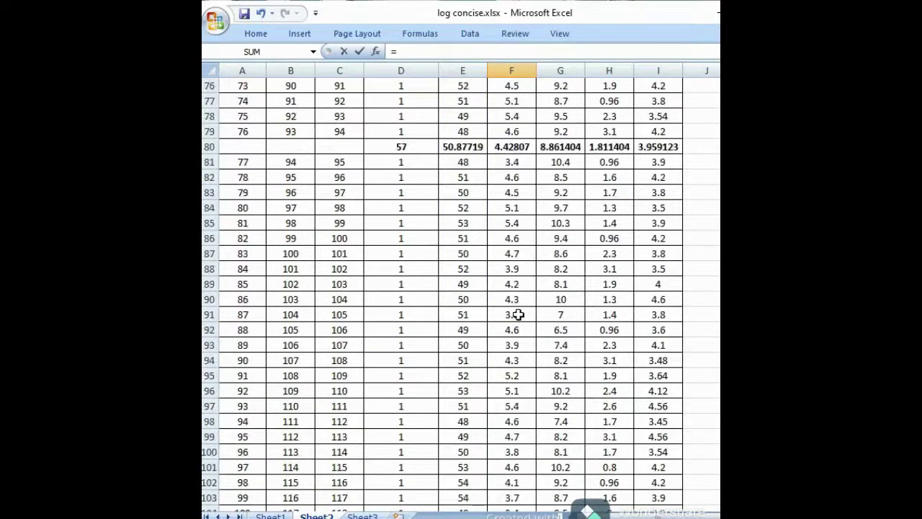
{"action": "left_click", "coordinate": [411, 53]}
{"action": "type", "text": "AVERAGE"}
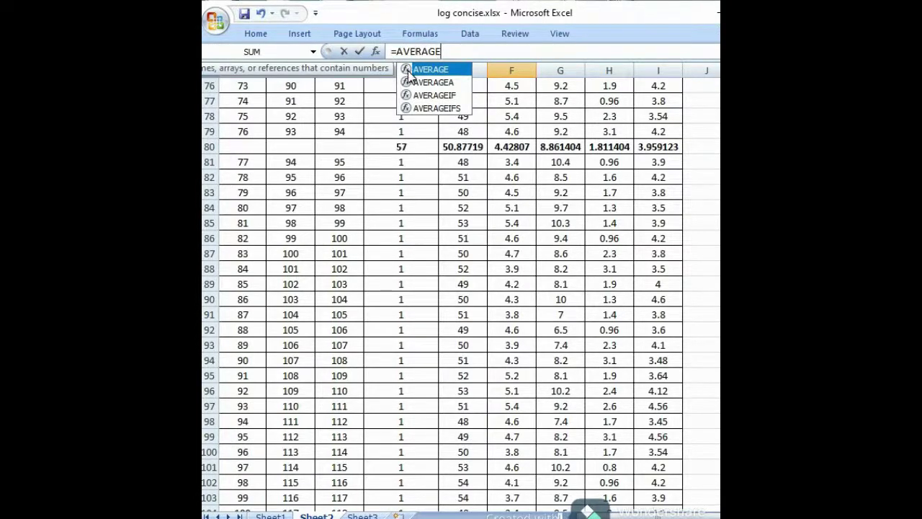
{"action": "key", "text": "Tab"}
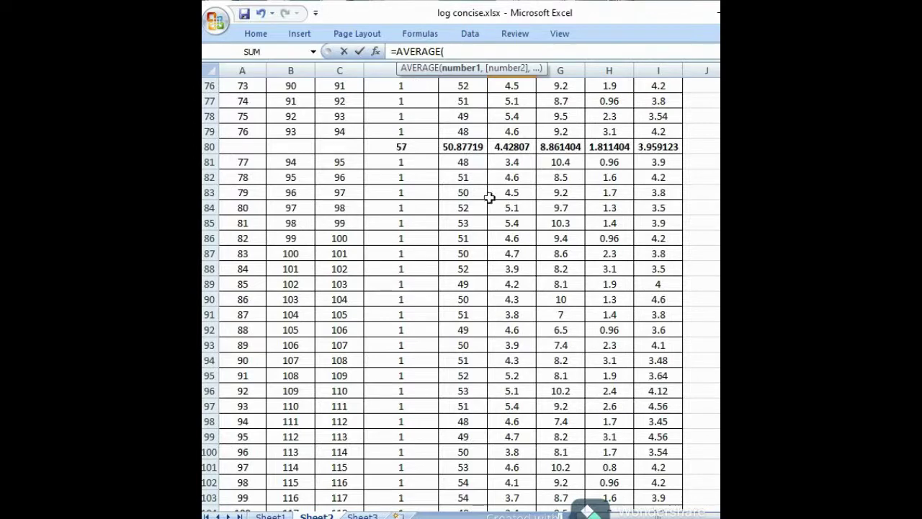
{"action": "left_click", "coordinate": [509, 165]}
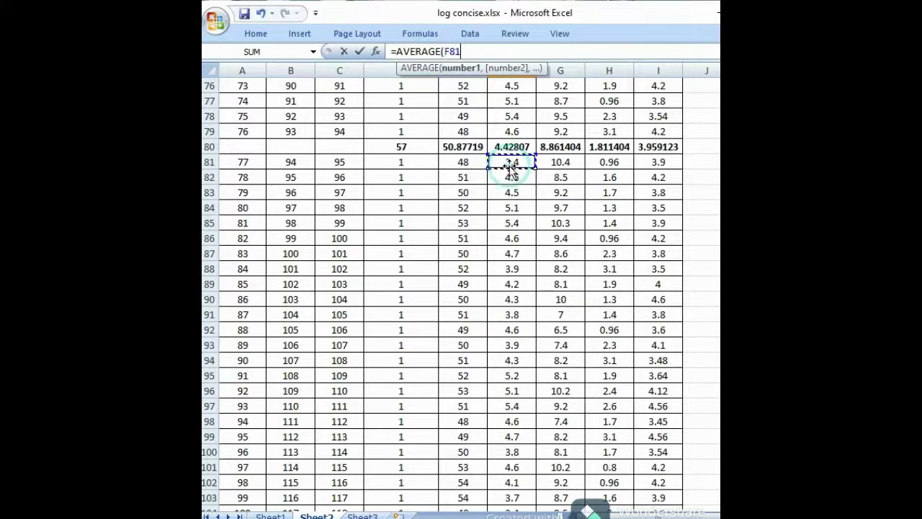
{"action": "type", "text": ":F81"}
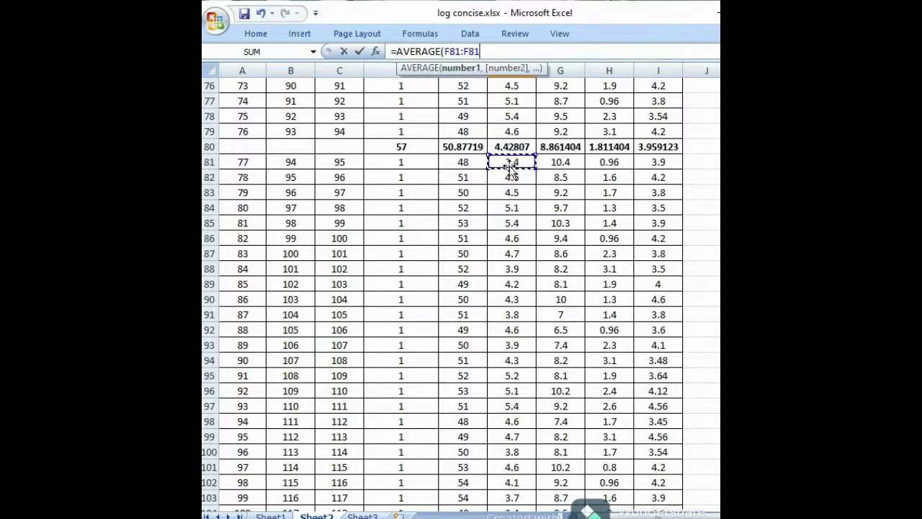
{"action": "key", "text": "BackSpace"}
{"action": "key", "text": "BackSpace"}
{"action": "key", "text": "BackSpace"}
{"action": "scroll", "coordinate": [497, 272], "scroll_direction": "down", "scroll_amount": 16}
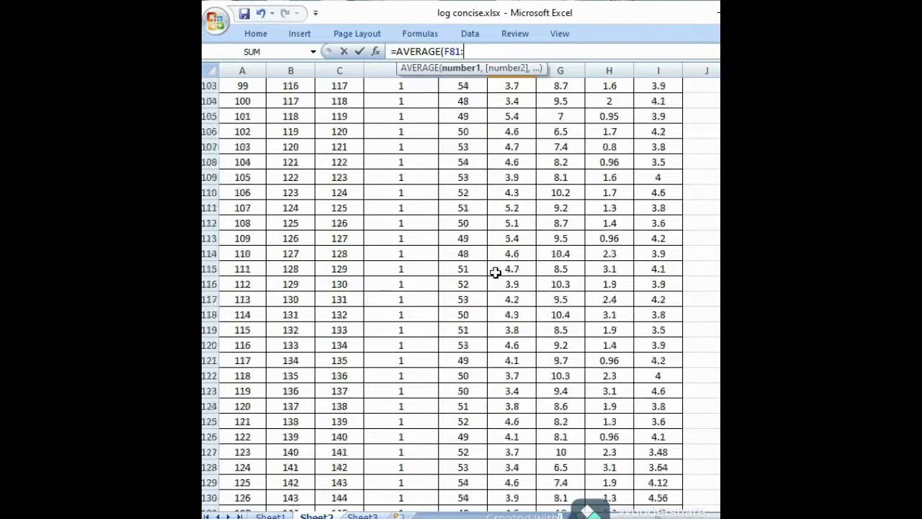
{"action": "scroll", "coordinate": [498, 273], "scroll_direction": "down", "scroll_amount": 3}
{"action": "left_click", "coordinate": [509, 360]}
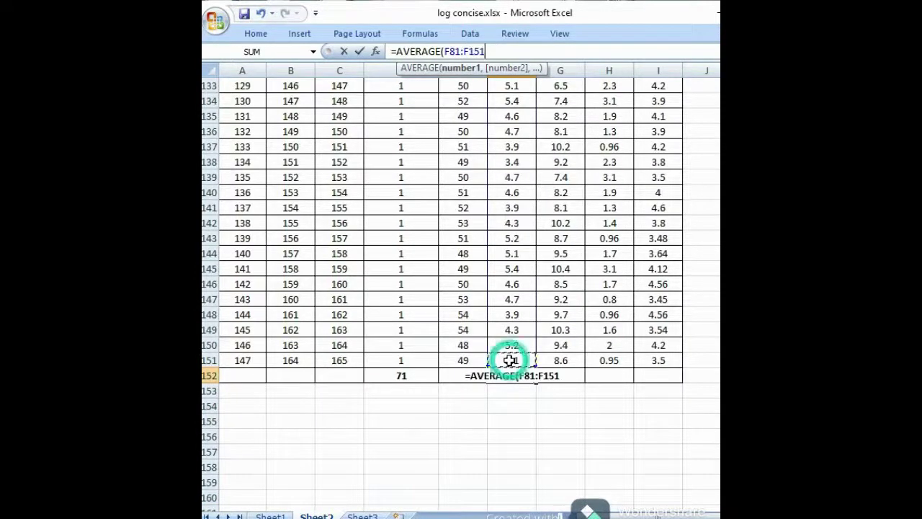
{"action": "type", "text": ")"}
{"action": "key", "text": "Return"}
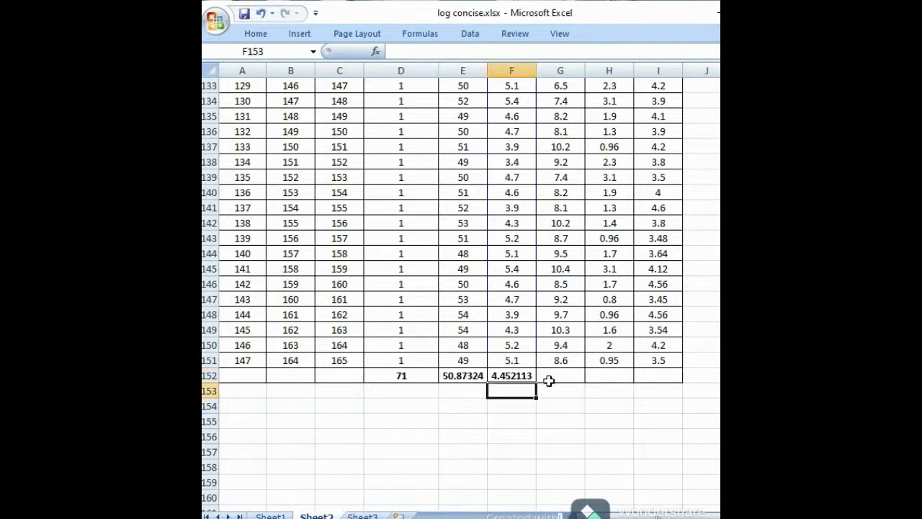
Step: Enter =AVERAGE(G81:G151) in G152 for the third interval's SiO2 average
{"action": "left_click", "coordinate": [555, 377]}
{"action": "type", "text": "="}
{"action": "scroll", "coordinate": [559, 362], "scroll_direction": "up", "scroll_amount": 9}
{"action": "scroll", "coordinate": [559, 362], "scroll_direction": "up", "scroll_amount": 11}
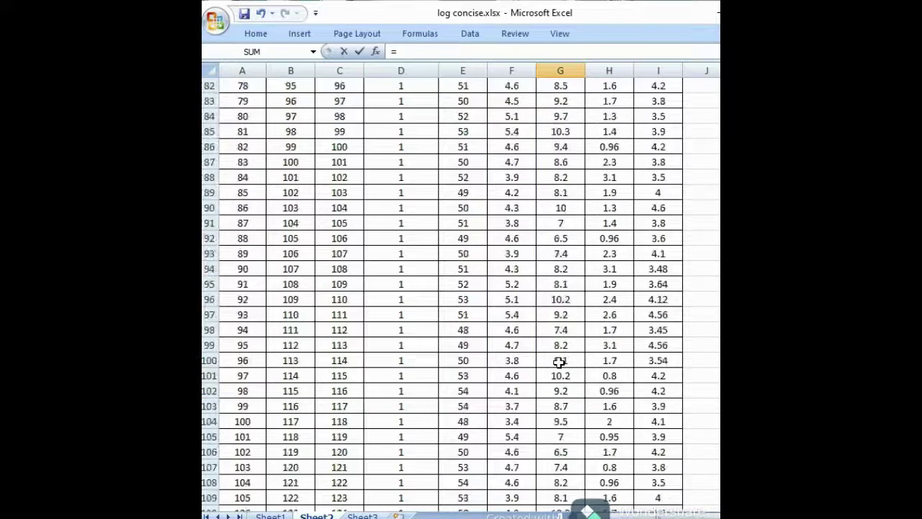
{"action": "type", "text": "A"}
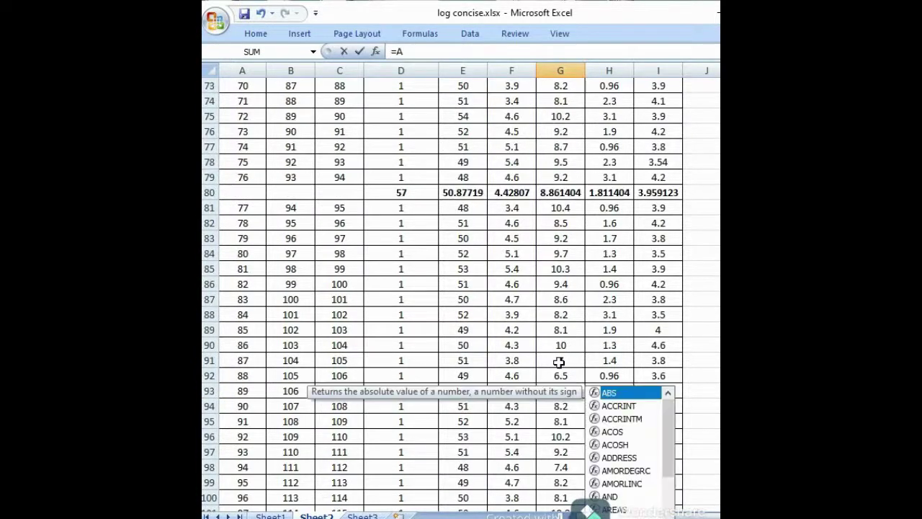
{"action": "type", "text": "VERAGE"}
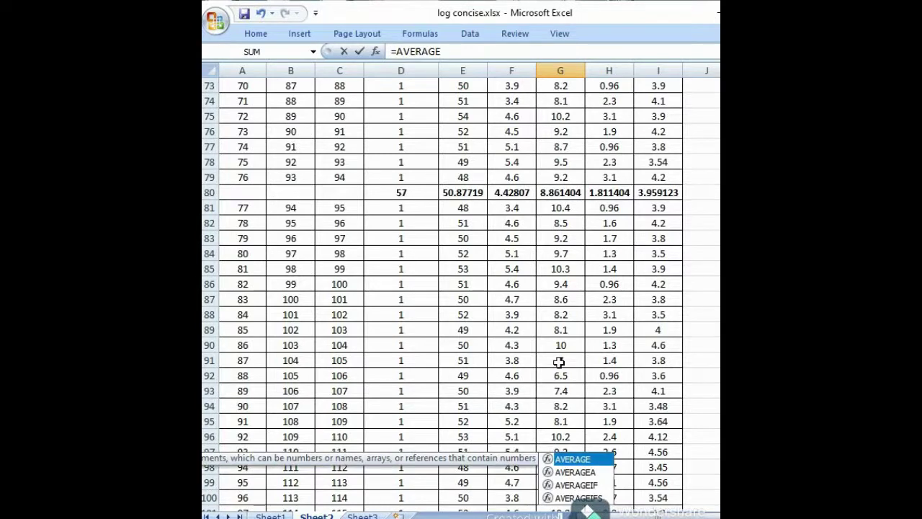
{"action": "type", "text": "("}
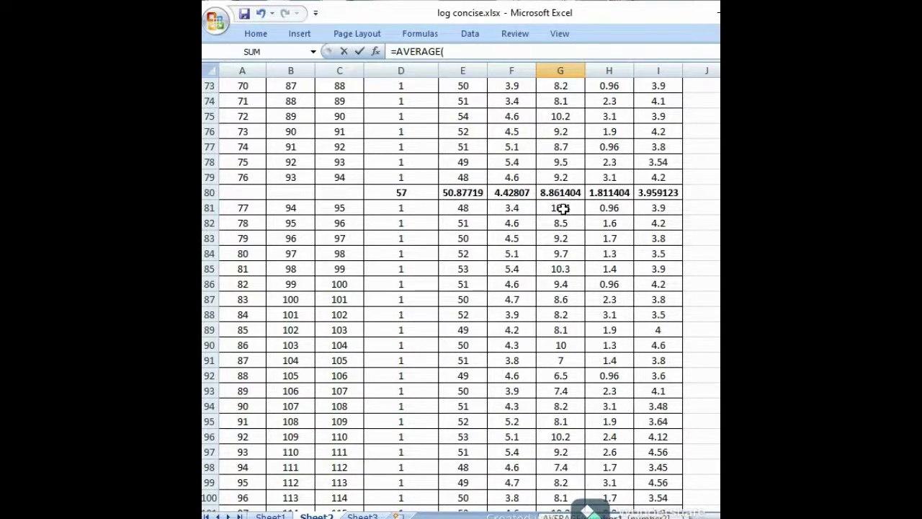
{"action": "left_click_drag", "start_coordinate": [562, 208], "coordinate": [558, 240]}
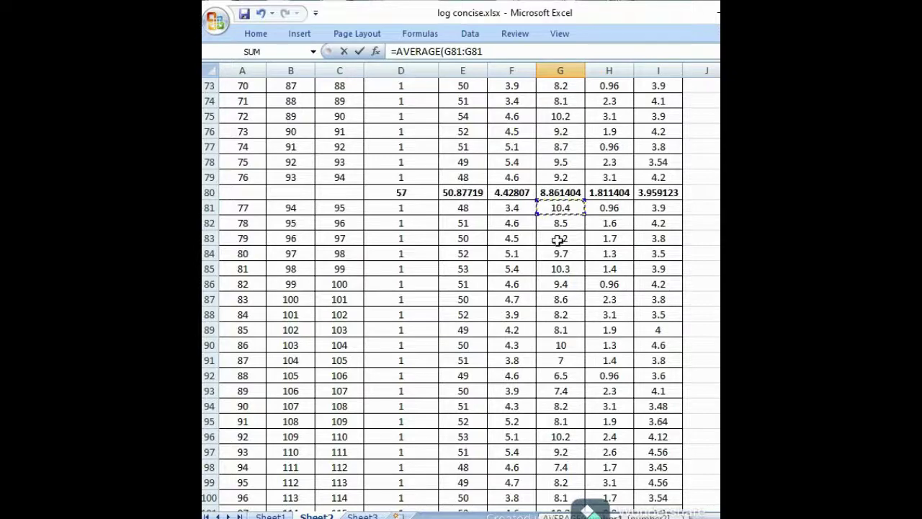
{"action": "key", "text": "BackSpace"}
{"action": "key", "text": "BackSpace"}
{"action": "key", "text": "BackSpace"}
{"action": "scroll", "coordinate": [559, 265], "scroll_direction": "down", "scroll_amount": 5}
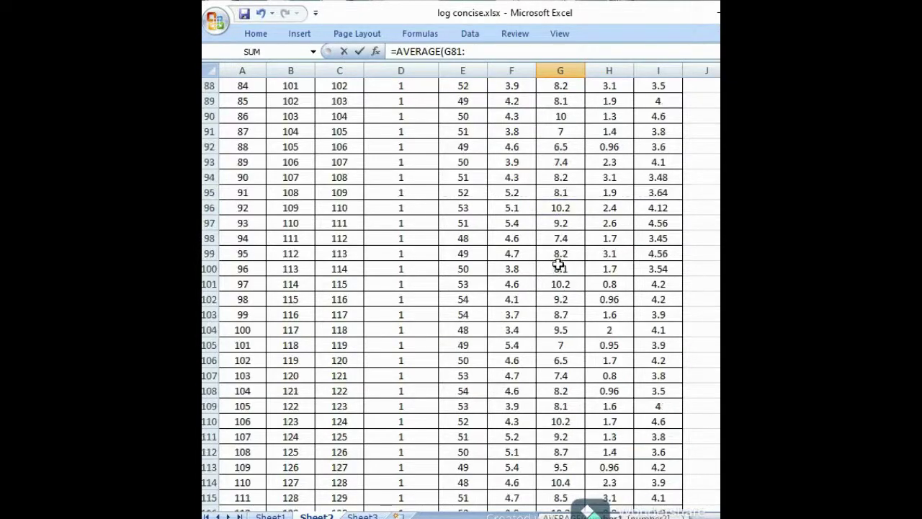
{"action": "scroll", "coordinate": [558, 264], "scroll_direction": "down", "scroll_amount": 18}
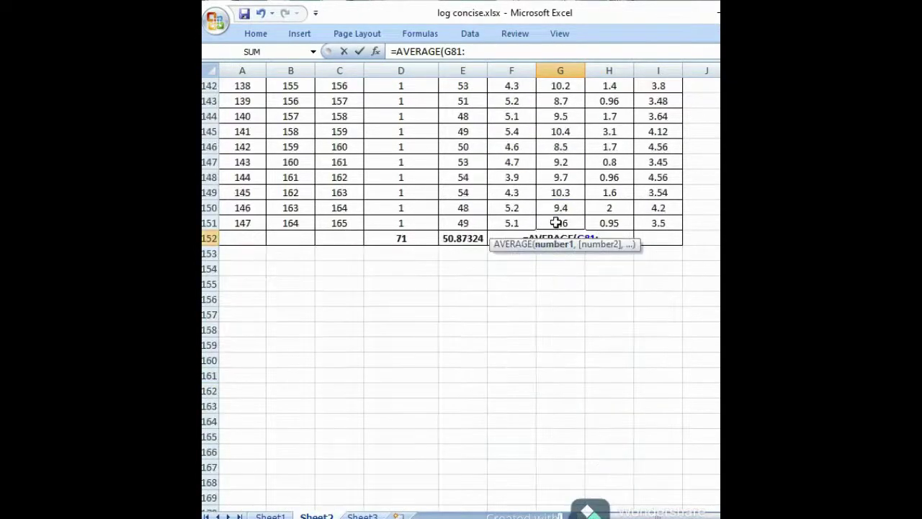
{"action": "left_click", "coordinate": [557, 222]}
{"action": "type", "text": ")"}
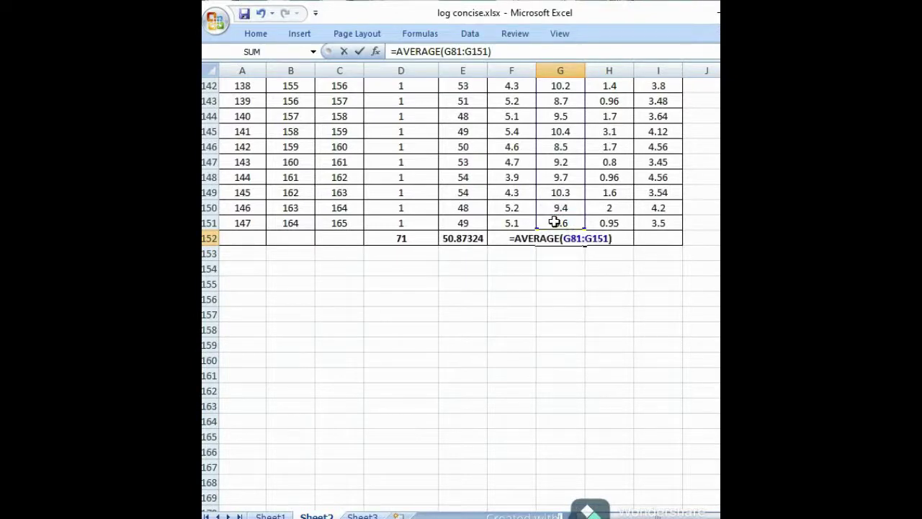
{"action": "key", "text": "Return"}
Step: Enter =AVERAGE(H81:H151) in H152, giving the Fe2O3 average 1.76507
{"action": "left_click", "coordinate": [592, 236]}
{"action": "type", "text": "="}
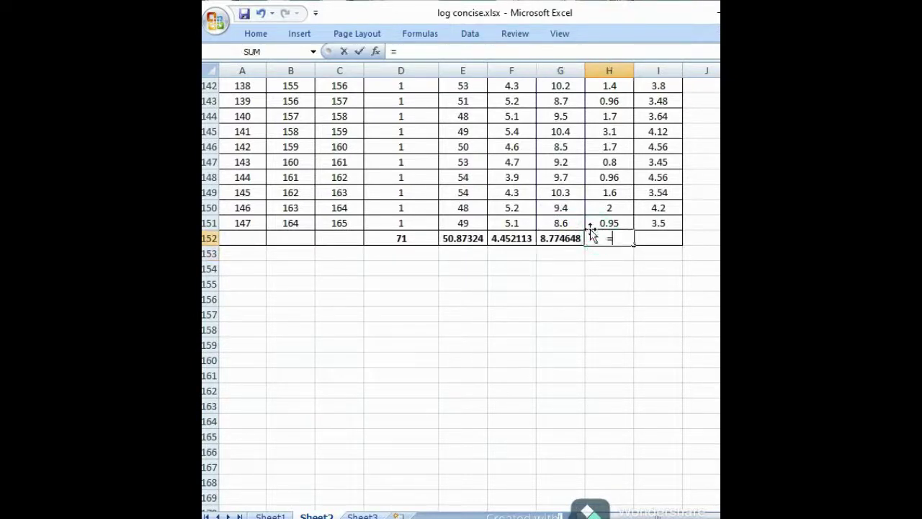
{"action": "scroll", "coordinate": [603, 202], "scroll_direction": "up", "scroll_amount": 20}
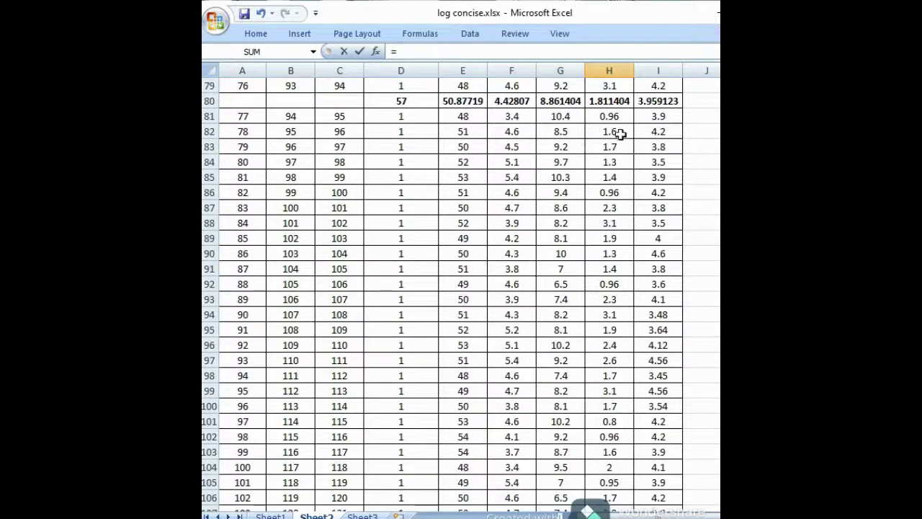
{"action": "left_click", "coordinate": [618, 116]}
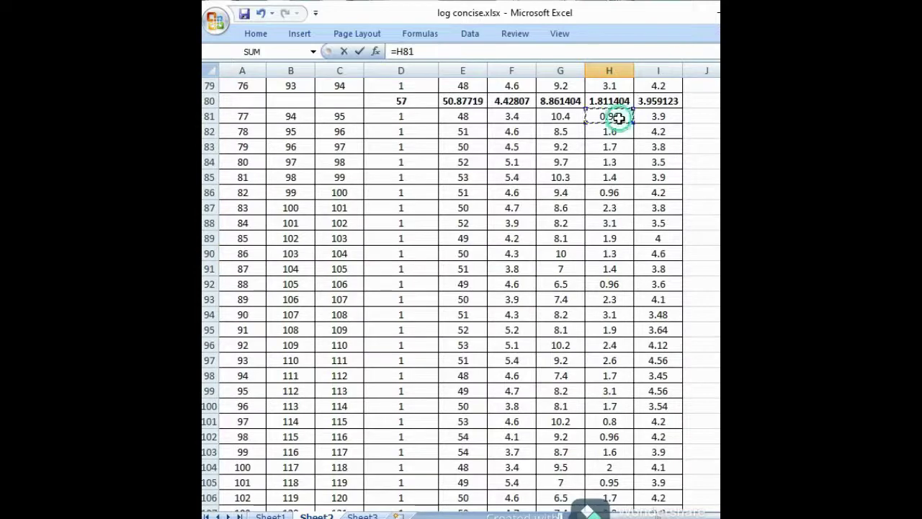
{"action": "left_click", "coordinate": [426, 57]}
{"action": "key", "text": "BackSpace"}
{"action": "key", "text": "BackSpace"}
{"action": "key", "text": "BackSpace"}
{"action": "type", "text": "A"}
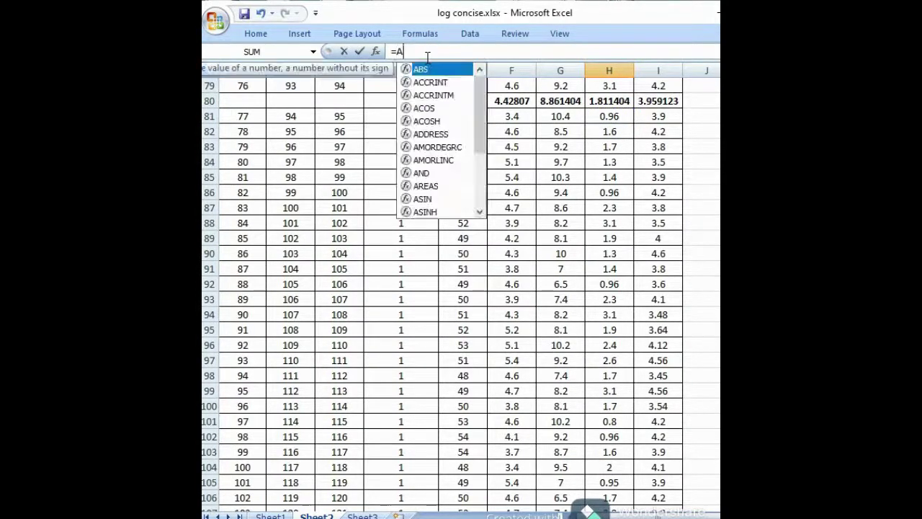
{"action": "type", "text": "VERA"}
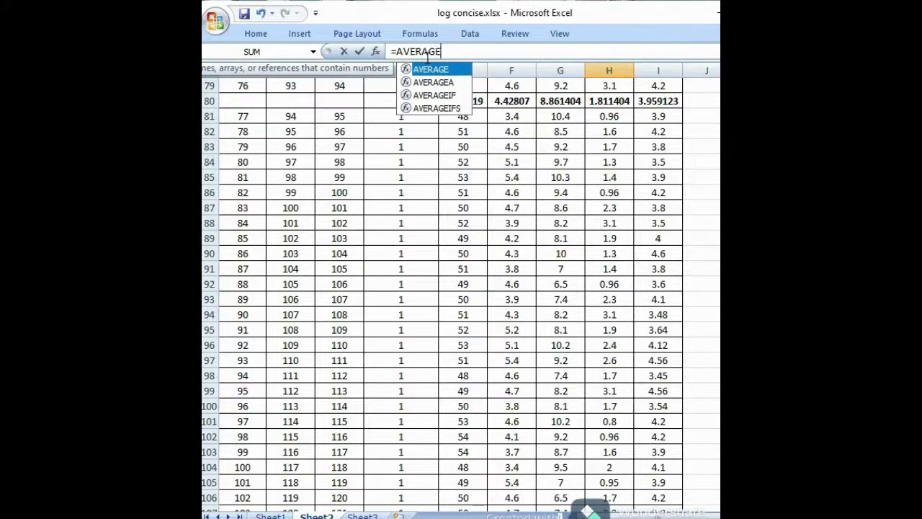
{"action": "type", "text": "GE("}
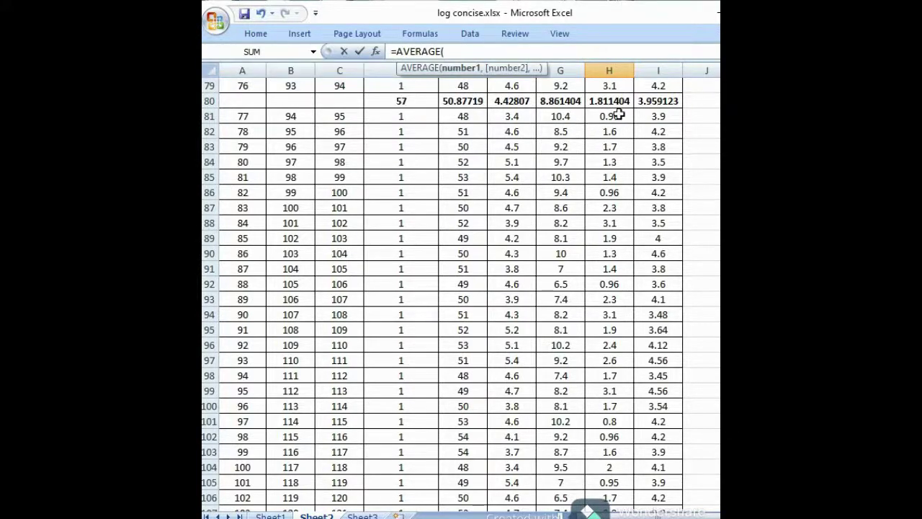
{"action": "scroll", "coordinate": [577, 344], "scroll_direction": "down", "scroll_amount": 18}
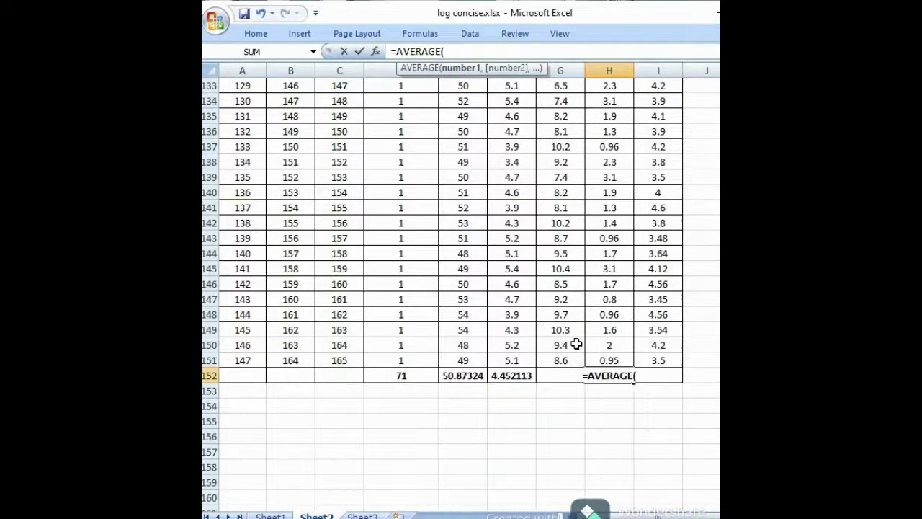
{"action": "scroll", "coordinate": [591, 333], "scroll_direction": "up", "scroll_amount": 19}
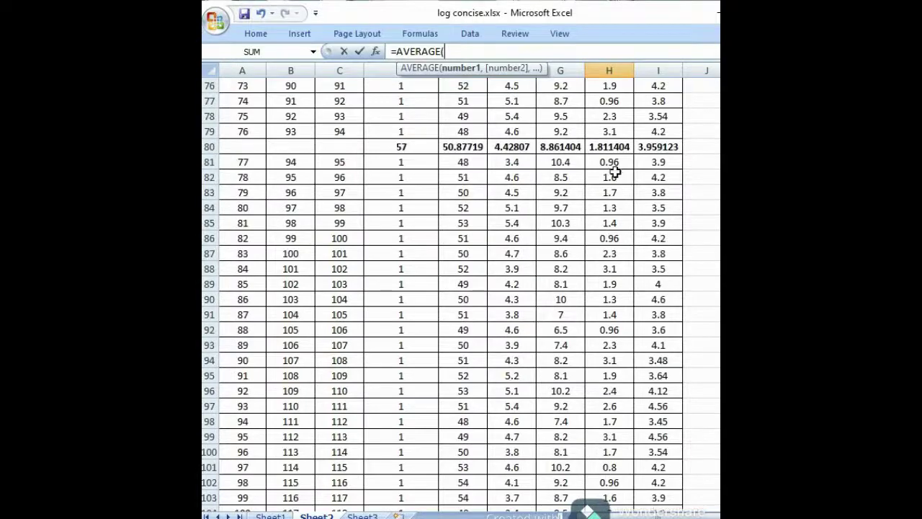
{"action": "left_click_drag", "start_coordinate": [613, 165], "coordinate": [610, 164]}
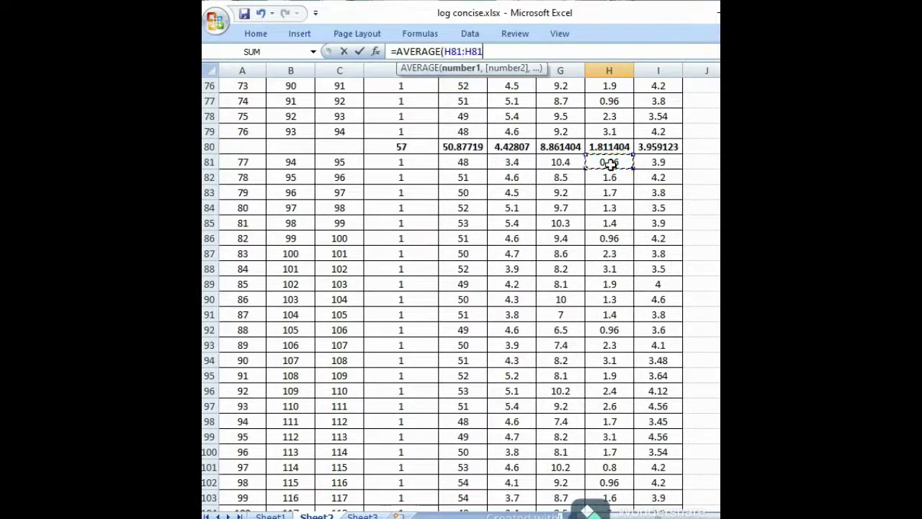
{"action": "key", "text": "BackSpace"}
{"action": "key", "text": "BackSpace"}
{"action": "key", "text": "BackSpace"}
{"action": "scroll", "coordinate": [610, 180], "scroll_direction": "down", "scroll_amount": 20}
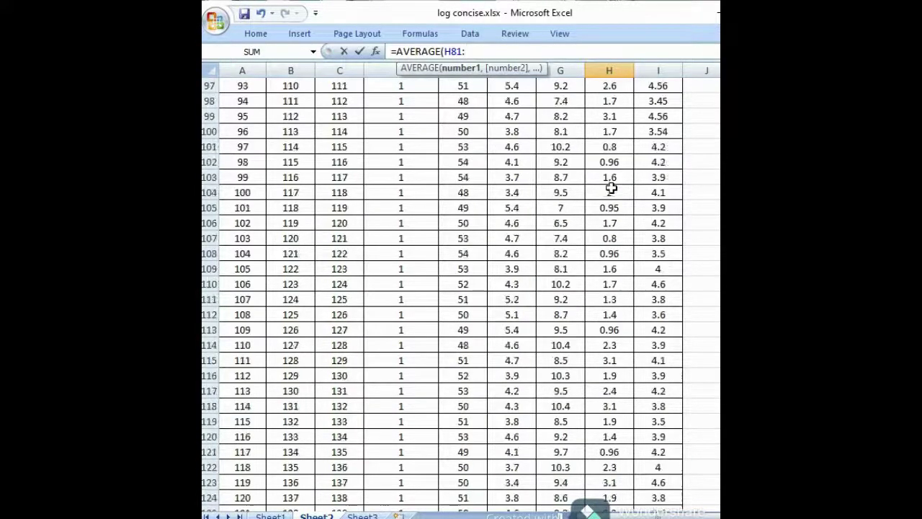
{"action": "scroll", "coordinate": [611, 192], "scroll_direction": "down", "scroll_amount": 1}
{"action": "left_click", "coordinate": [612, 268]}
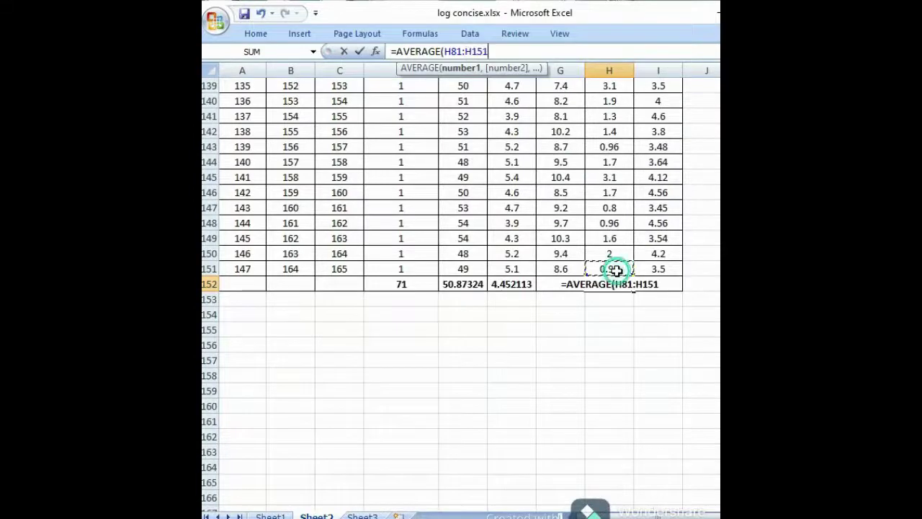
{"action": "type", "text": ")"}
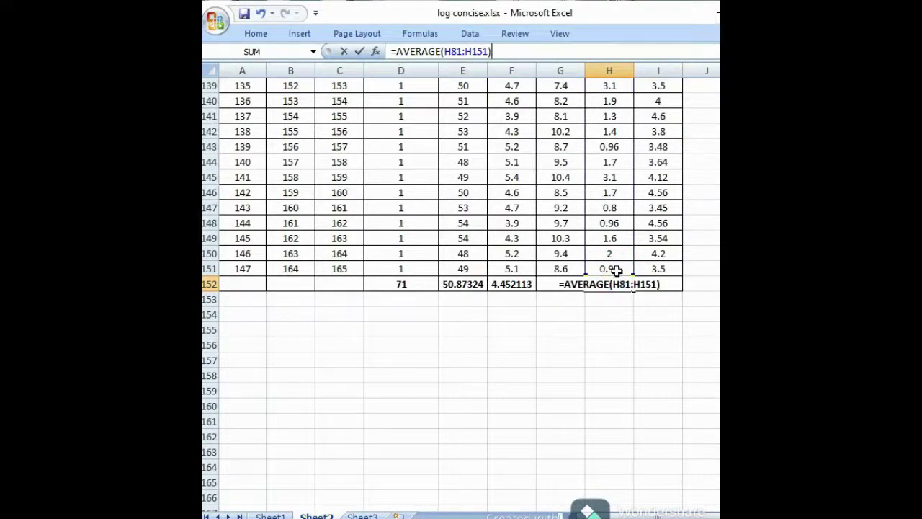
{"action": "key", "text": "Return"}
Step: Enter =AVERAGE(I81:I151) in I152, giving the Al2O3 average 3.939296
{"action": "left_click", "coordinate": [648, 287]}
{"action": "type", "text": "="}
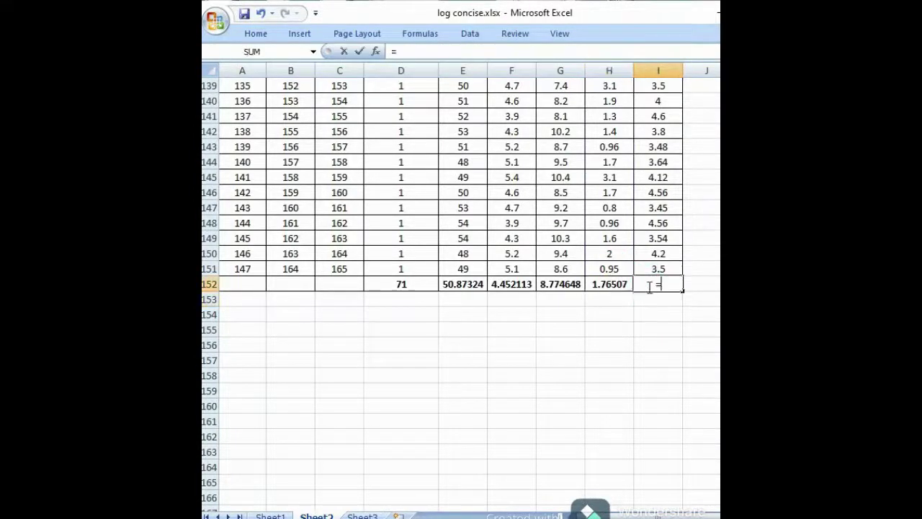
{"action": "type", "text": "AVERAGE"}
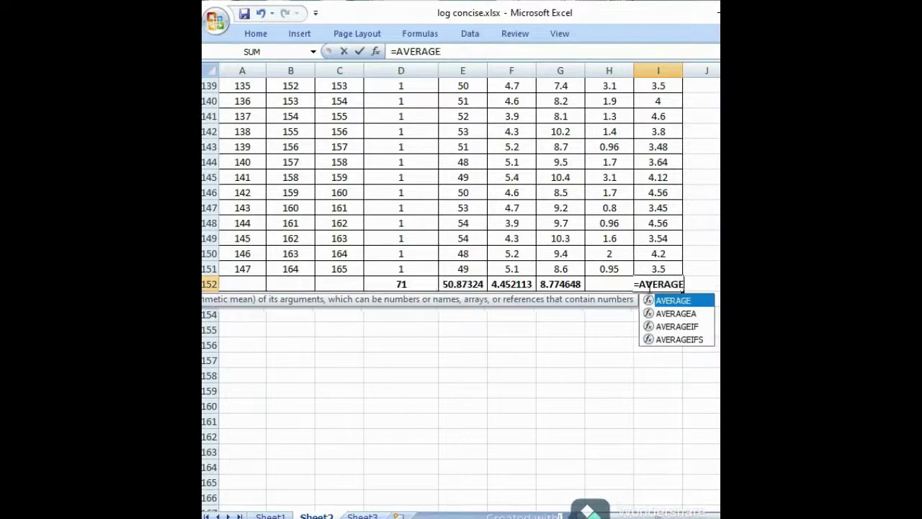
{"action": "type", "text": "("}
{"action": "scroll", "coordinate": [649, 287], "scroll_direction": "up", "scroll_amount": 20}
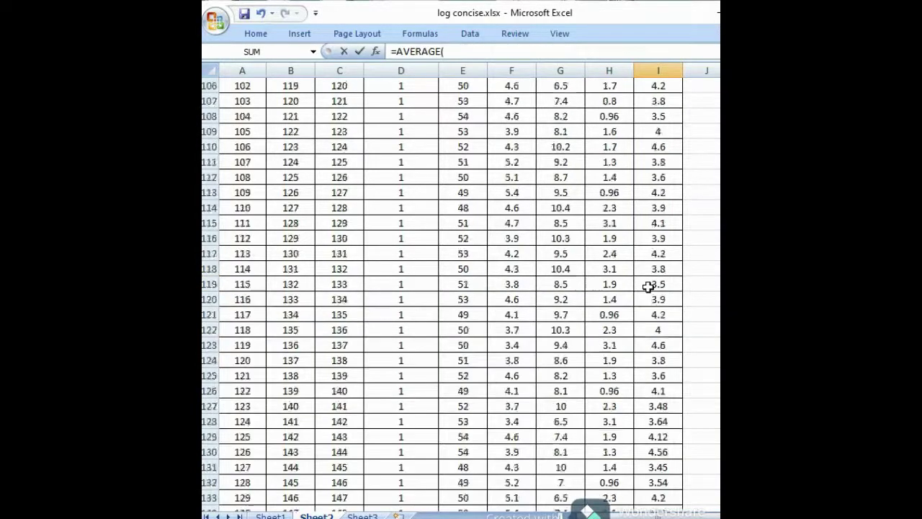
{"action": "scroll", "coordinate": [649, 287], "scroll_direction": "down", "scroll_amount": 3}
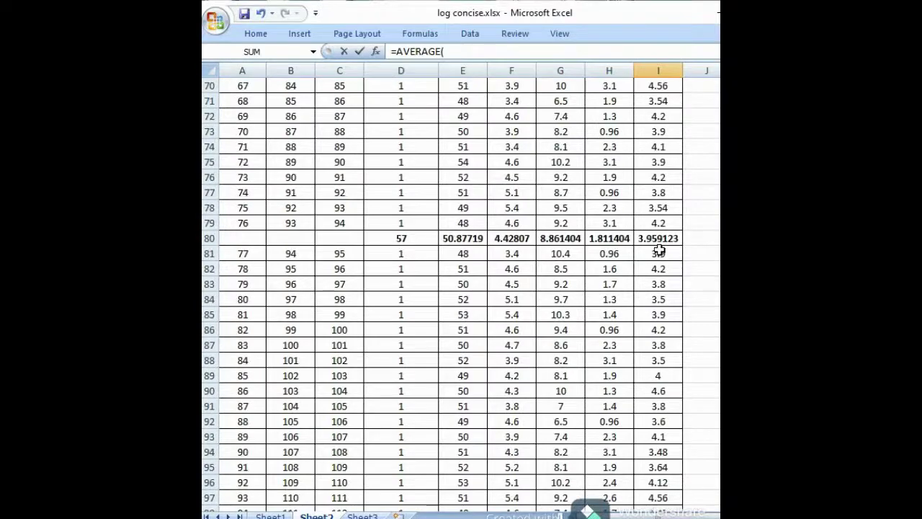
{"action": "left_click_drag", "start_coordinate": [660, 251], "coordinate": [659, 250]}
{"action": "key", "text": "BackSpace"}
{"action": "key", "text": "BackSpace"}
{"action": "key", "text": "BackSpace"}
{"action": "scroll", "coordinate": [670, 309], "scroll_direction": "down", "scroll_amount": 17}
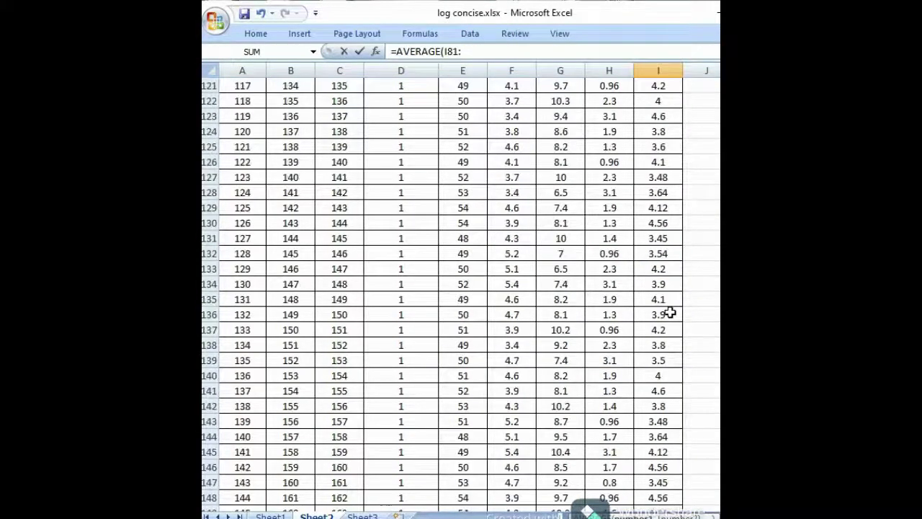
{"action": "scroll", "coordinate": [671, 312], "scroll_direction": "down", "scroll_amount": 4}
{"action": "left_click", "coordinate": [658, 360]}
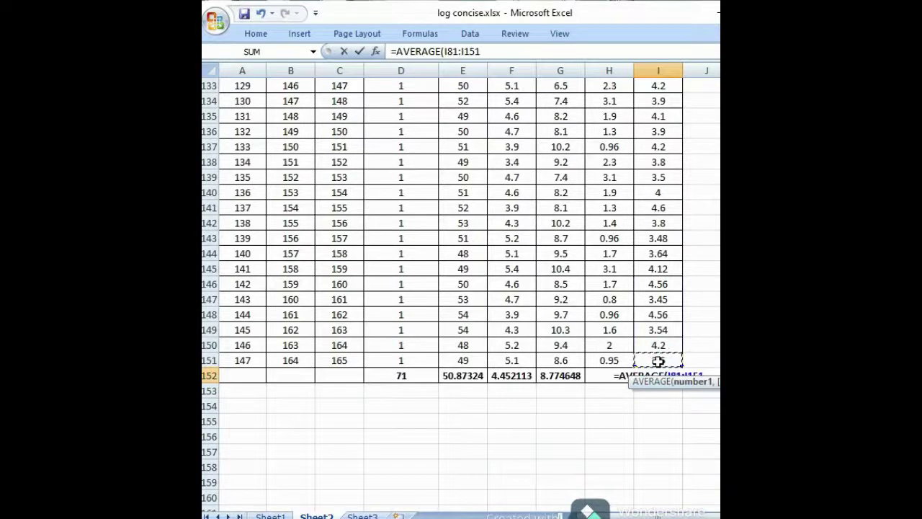
{"action": "type", "text": ")"}
{"action": "key", "text": "Return"}
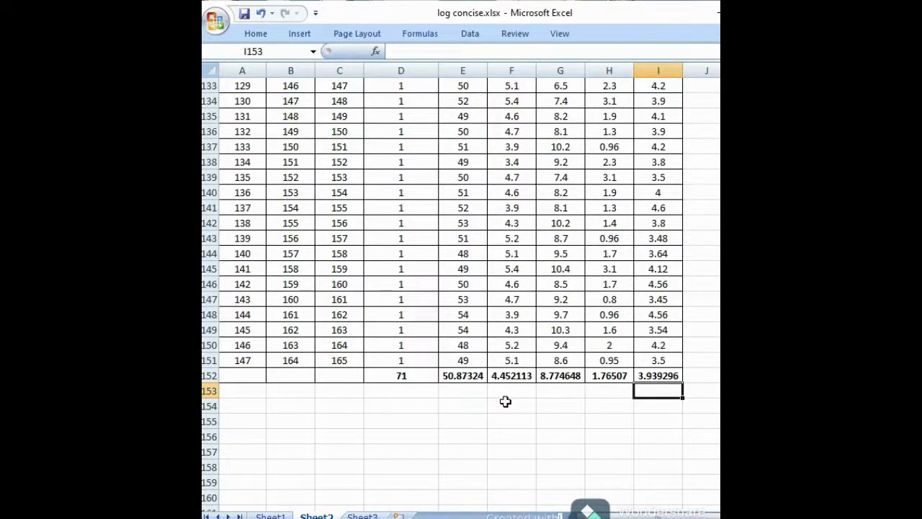
Step: Go from the top of Sheet2 to Sheet1's Concise log and reach its blank CaO–Al2O3 columns
{"action": "scroll", "coordinate": [477, 402], "scroll_direction": "up", "scroll_amount": 6}
{"action": "scroll", "coordinate": [477, 402], "scroll_direction": "up", "scroll_amount": 20}
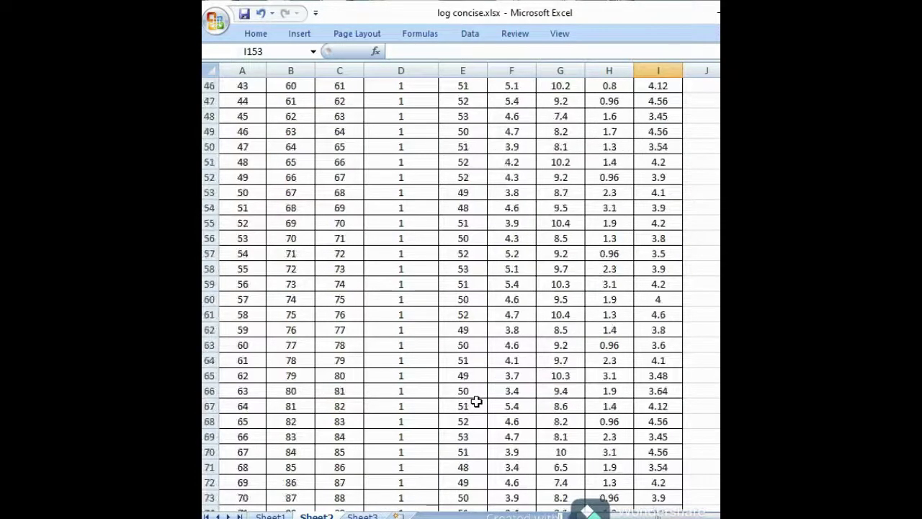
{"action": "scroll", "coordinate": [477, 402], "scroll_direction": "up", "scroll_amount": 7}
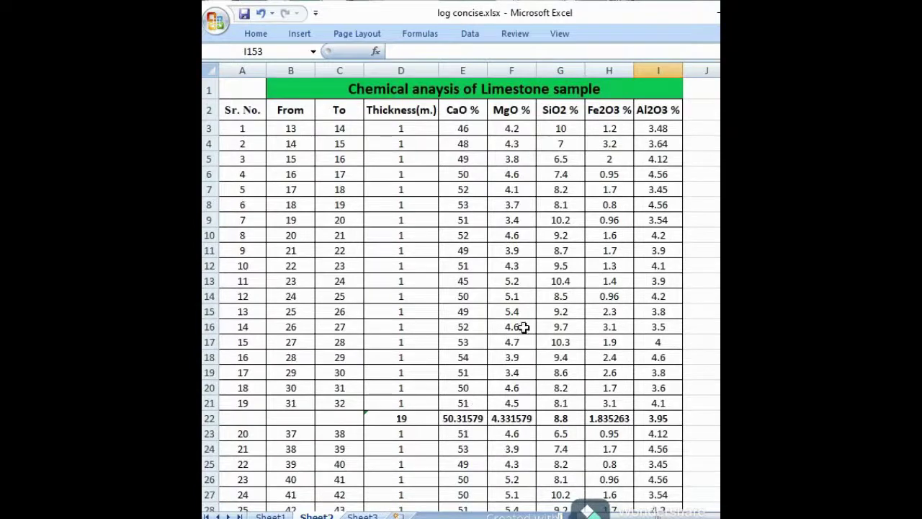
{"action": "left_click", "coordinate": [270, 516]}
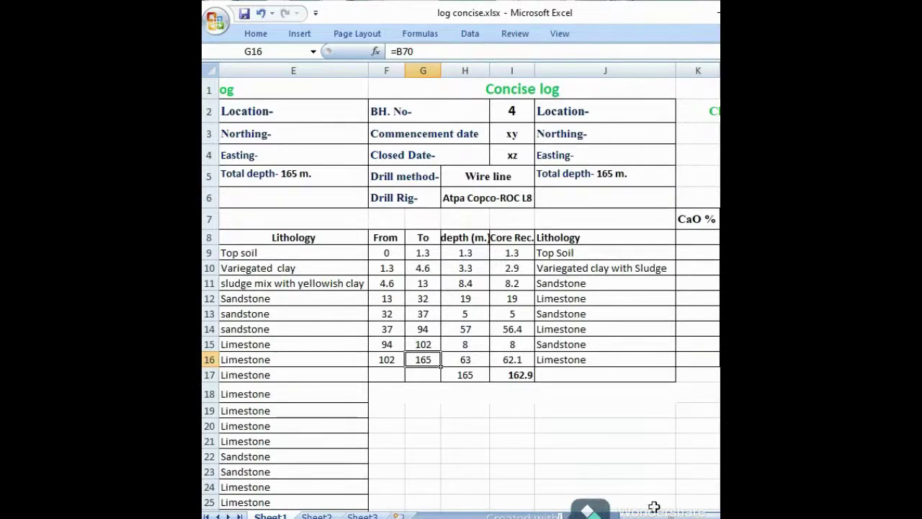
{"action": "left_click_drag", "start_coordinate": [652, 513], "coordinate": [667, 513]}
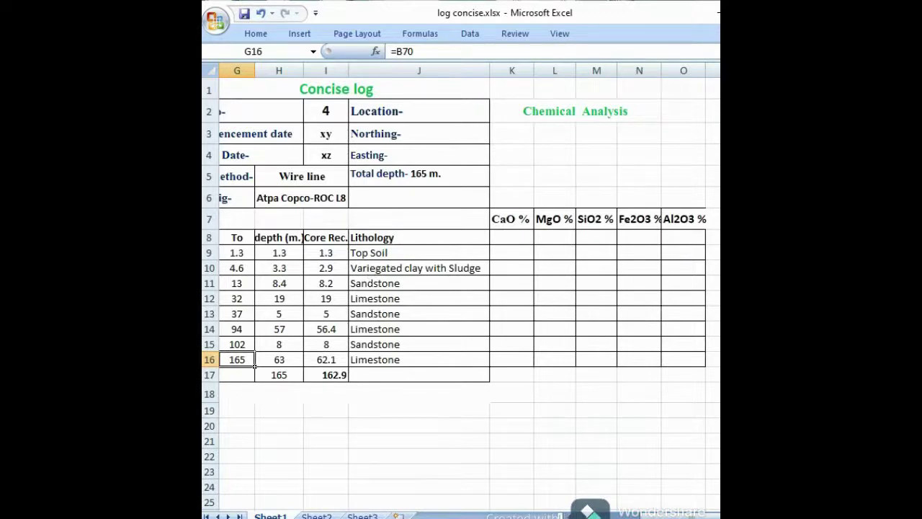
{"action": "left_click_drag", "start_coordinate": [652, 513], "coordinate": [638, 513]}
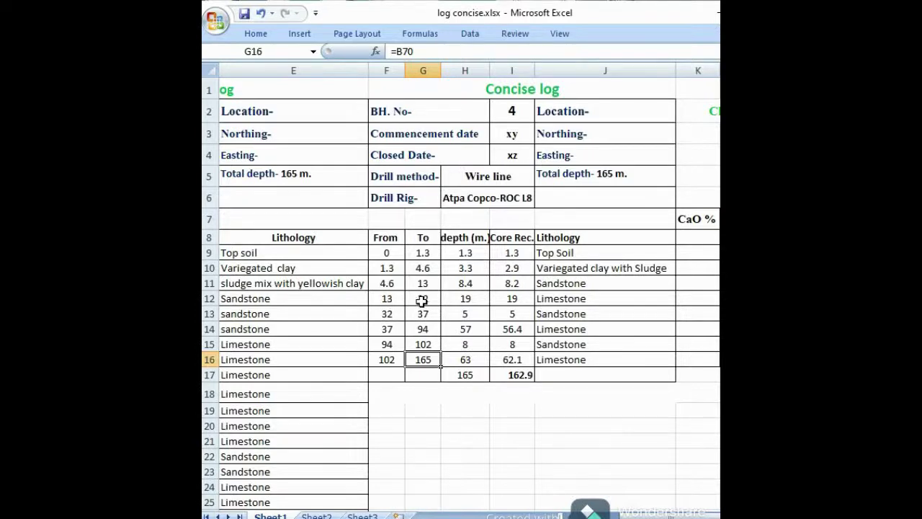
{"action": "key", "text": "Right"}
{"action": "key", "text": "Right"}
{"action": "key", "text": "Right"}
{"action": "key", "text": "Right"}
{"action": "key", "text": "Down"}
{"action": "key", "text": "Down"}
{"action": "key", "text": "Down"}
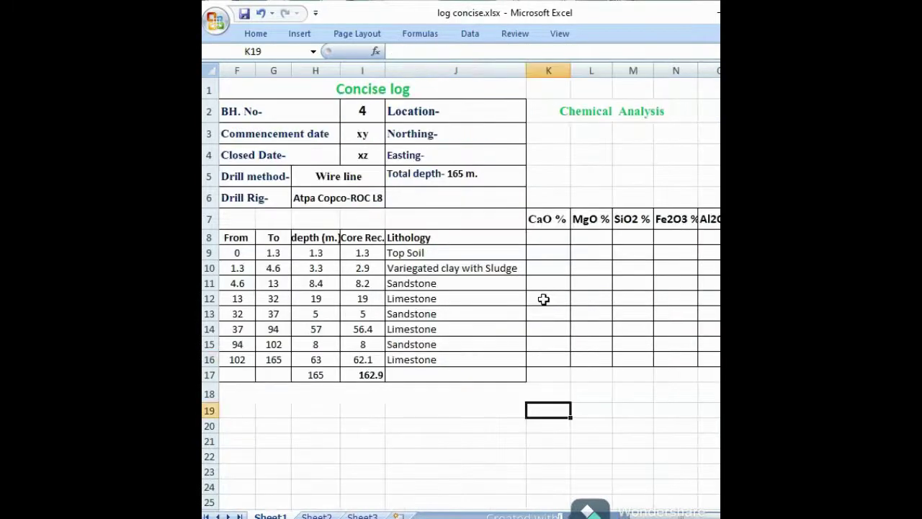
Step: Link K12 to Sheet2!E22 and fill right to O12: CaO 50.32, MgO 4.33, SiO2 8.80, Fe2O3 1.84
{"action": "left_click", "coordinate": [543, 300]}
{"action": "type", "text": "="}
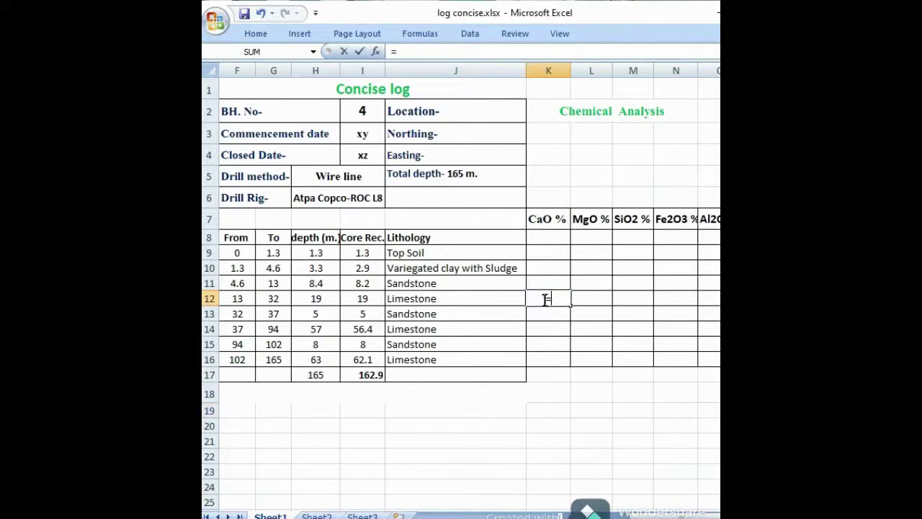
{"action": "left_click", "coordinate": [317, 517]}
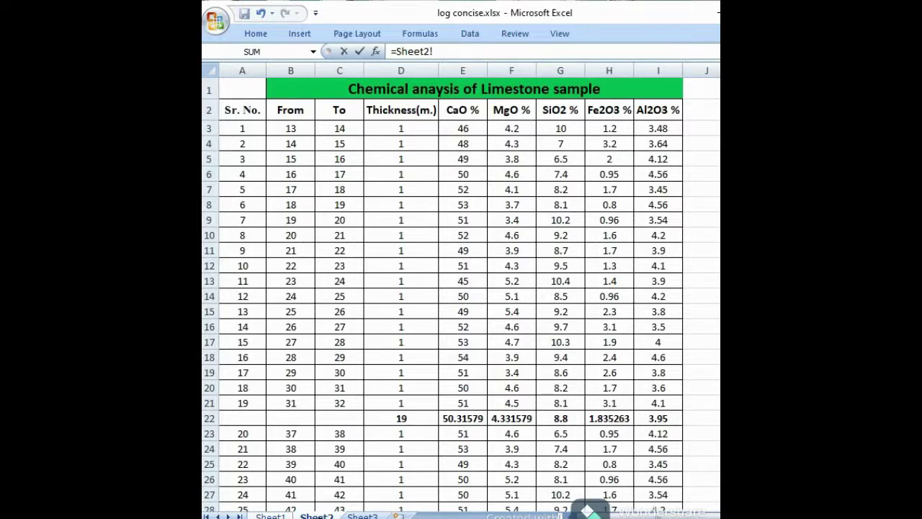
{"action": "left_click", "coordinate": [458, 418]}
{"action": "key", "text": "Return"}
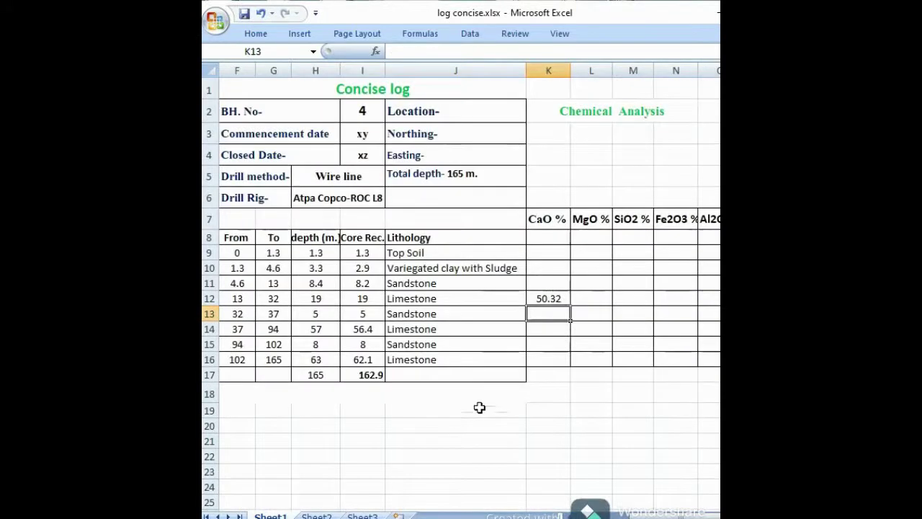
{"action": "left_click", "coordinate": [555, 298]}
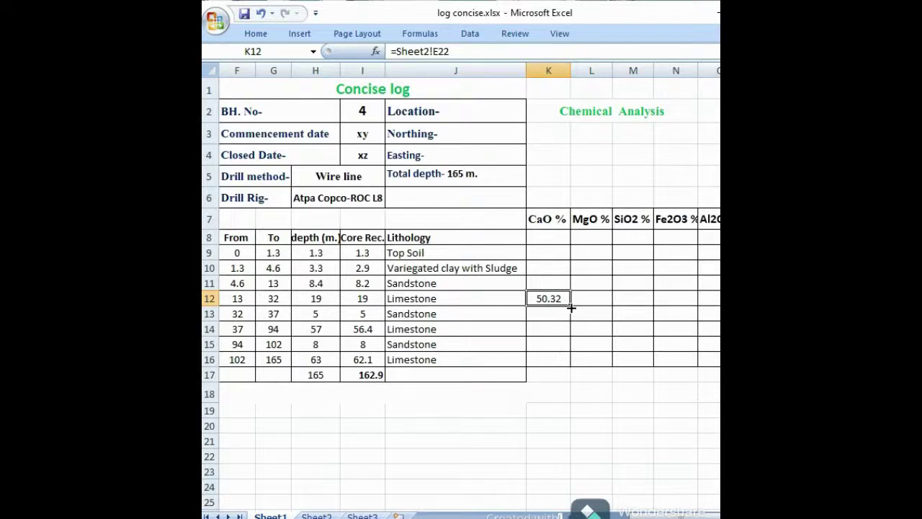
{"action": "left_click_drag", "start_coordinate": [571, 307], "coordinate": [717, 302]}
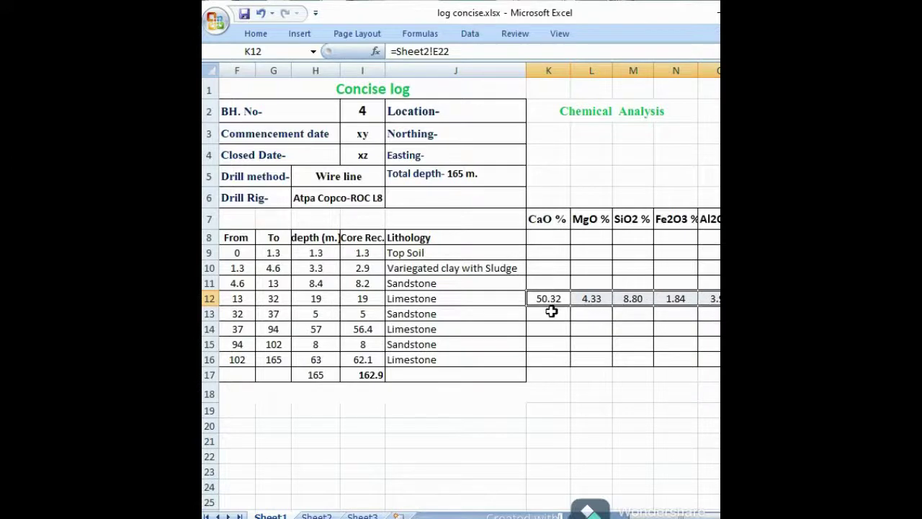
{"action": "left_click", "coordinate": [550, 332]}
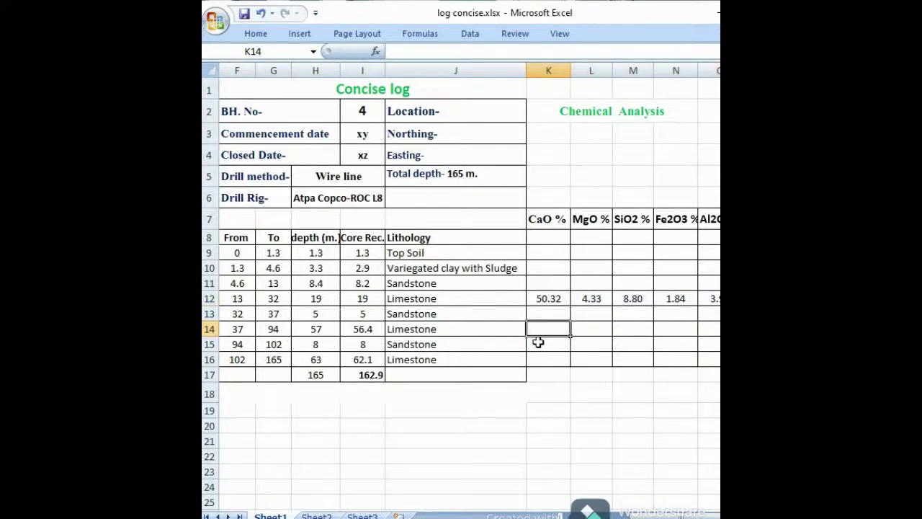
Step: Link K14 (37–94 m limestone) to =Sheet2!E80 and fill it right through column O
{"action": "type", "text": "="}
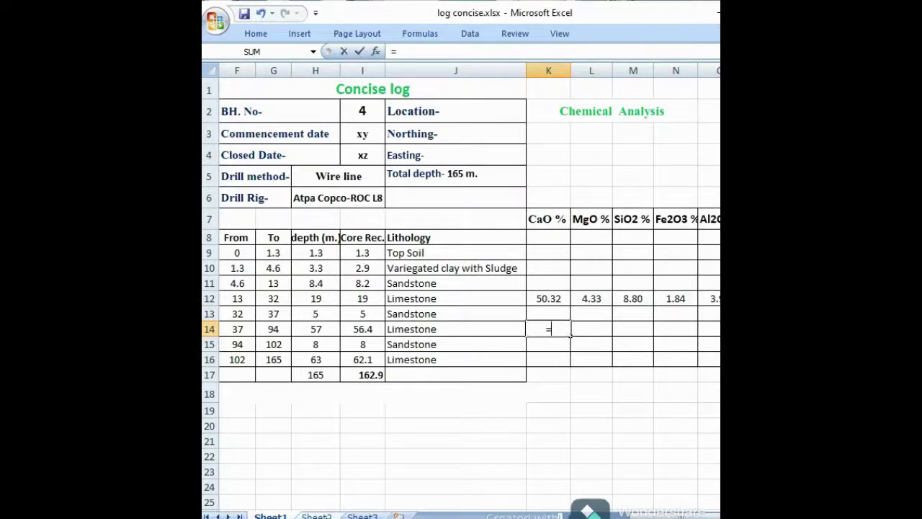
{"action": "left_click", "coordinate": [317, 516]}
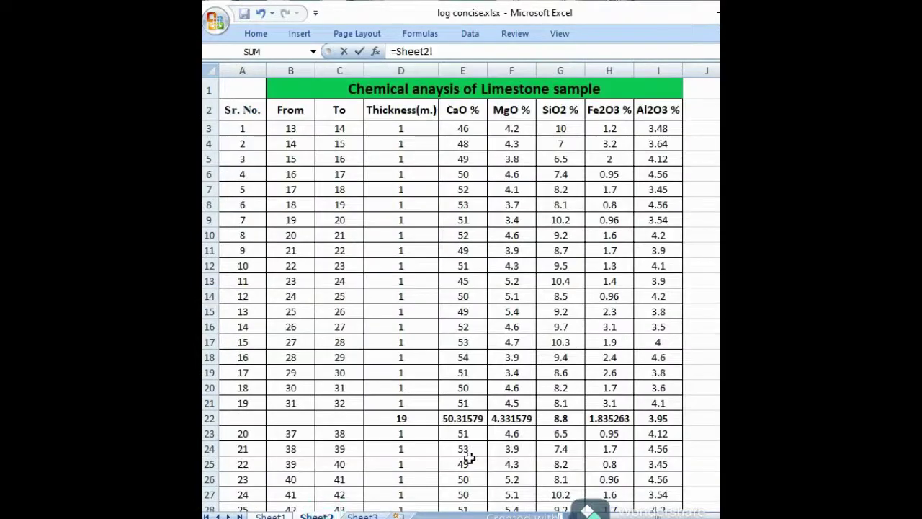
{"action": "scroll", "coordinate": [436, 432], "scroll_direction": "down", "scroll_amount": 17}
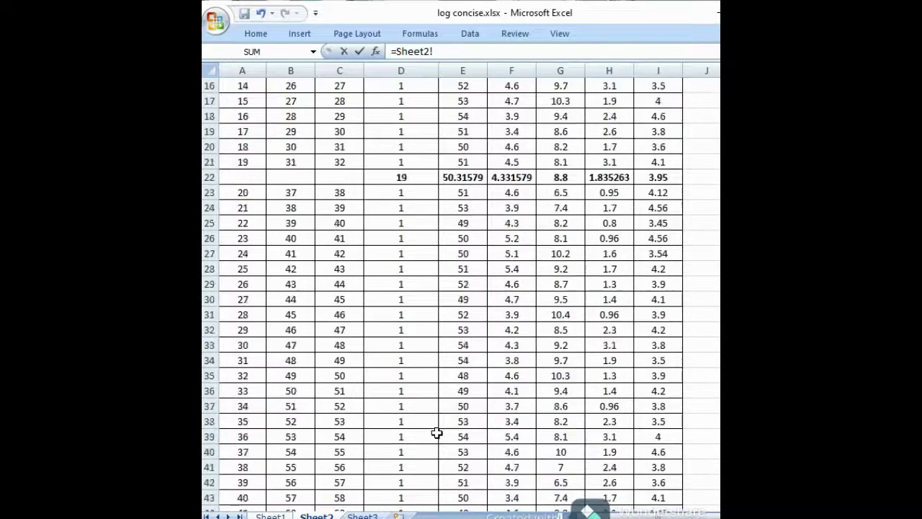
{"action": "scroll", "coordinate": [437, 433], "scroll_direction": "down", "scroll_amount": 4}
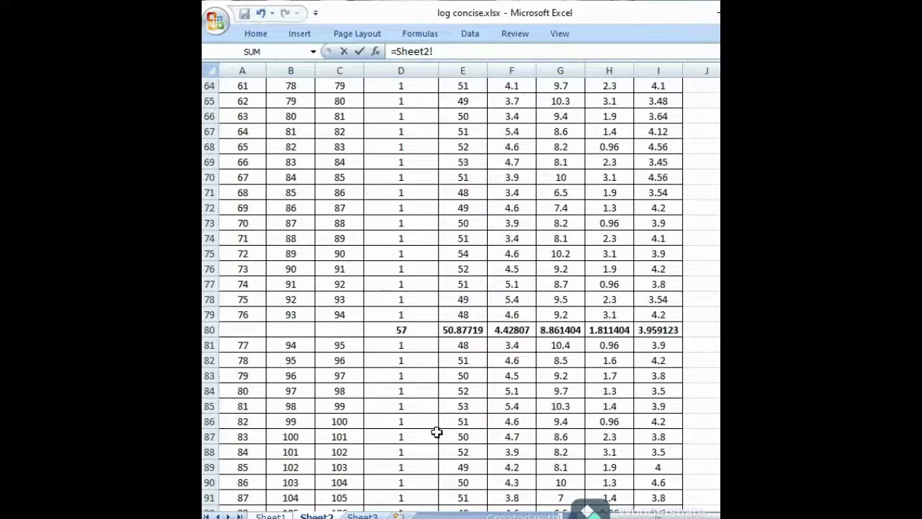
{"action": "left_click", "coordinate": [469, 332]}
{"action": "key", "text": "Return"}
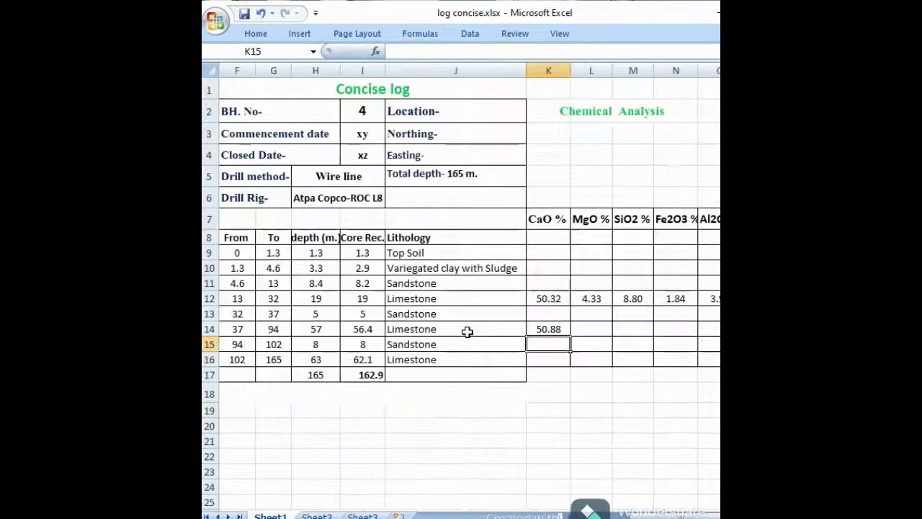
{"action": "left_click", "coordinate": [552, 329]}
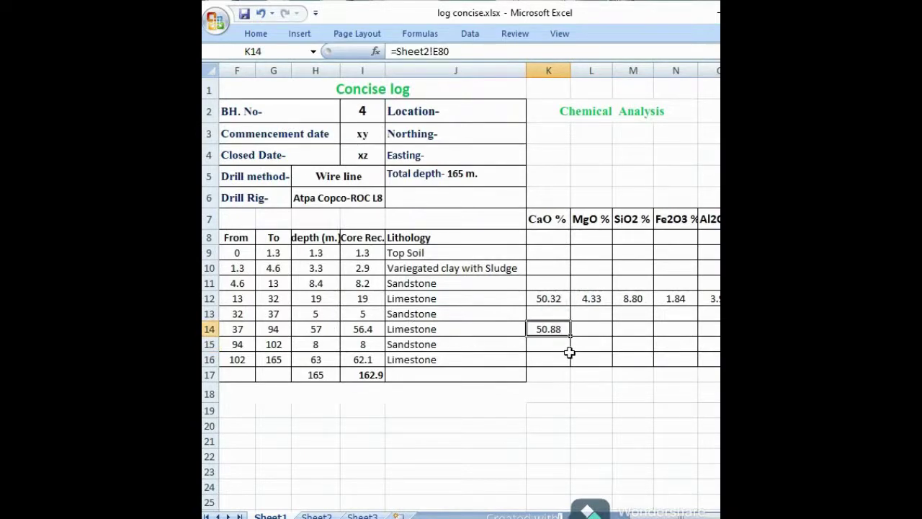
{"action": "left_click_drag", "start_coordinate": [571, 335], "coordinate": [717, 330]}
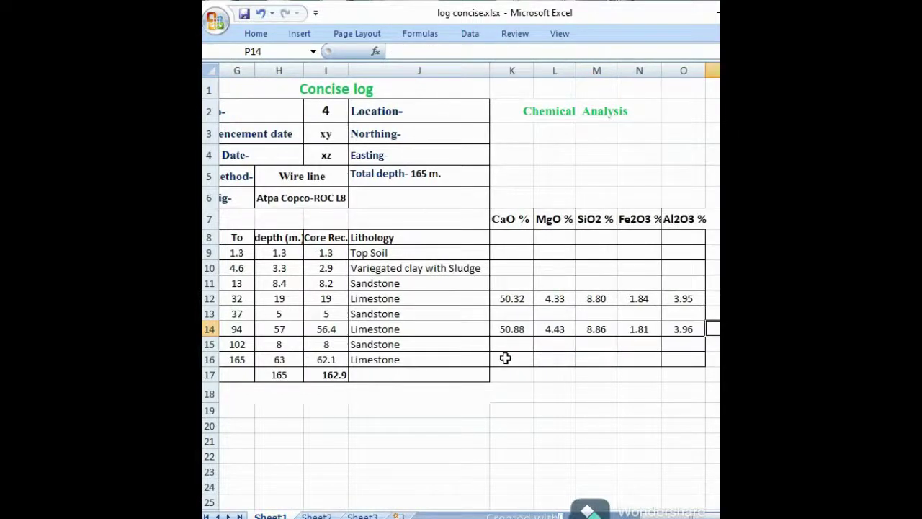
Step: Link K16 (102–165 m limestone) to =Sheet2!E152 and fill it right through the Al2O3 column
{"action": "left_click", "coordinate": [506, 358]}
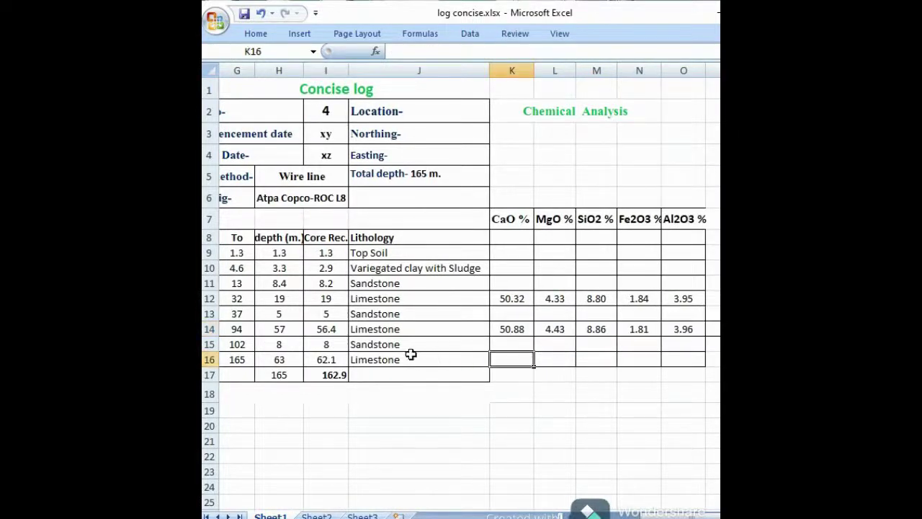
{"action": "type", "text": "="}
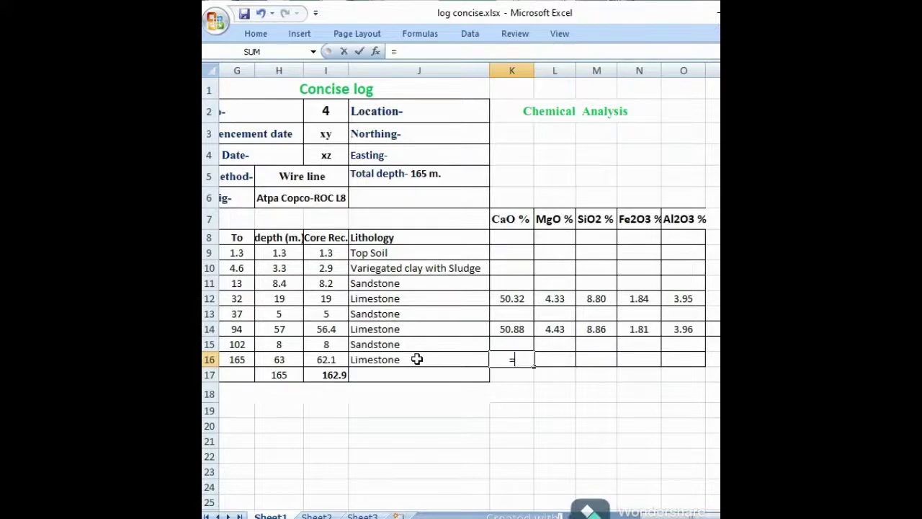
{"action": "left_click", "coordinate": [314, 516]}
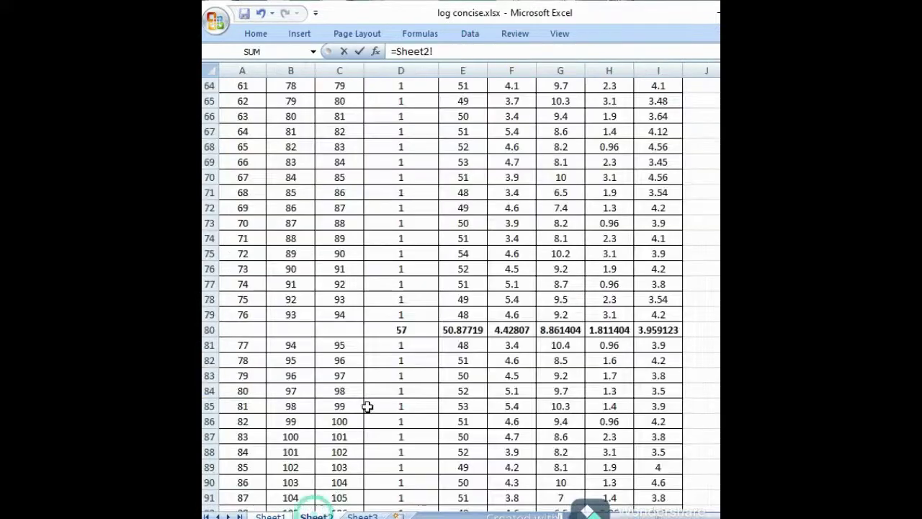
{"action": "scroll", "coordinate": [443, 375], "scroll_direction": "down", "scroll_amount": 10}
{"action": "scroll", "coordinate": [445, 375], "scroll_direction": "down", "scroll_amount": 7}
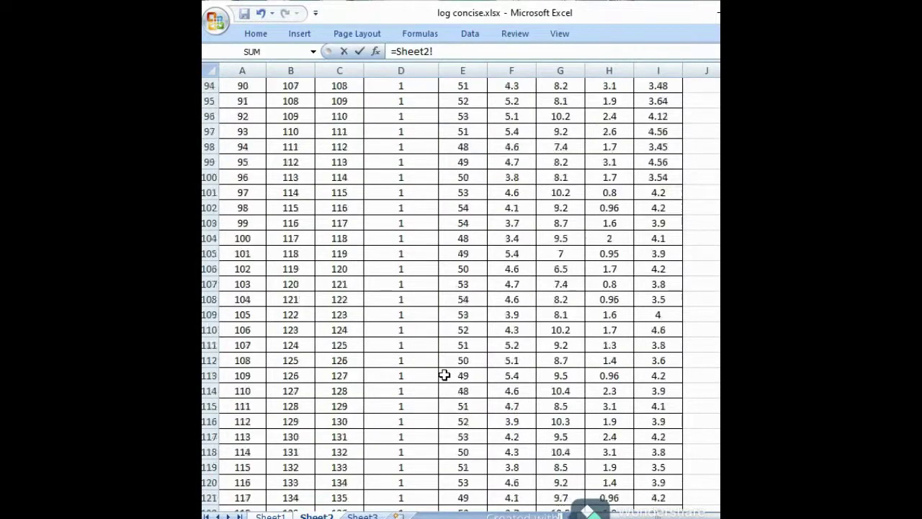
{"action": "scroll", "coordinate": [445, 375], "scroll_direction": "down", "scroll_amount": 9}
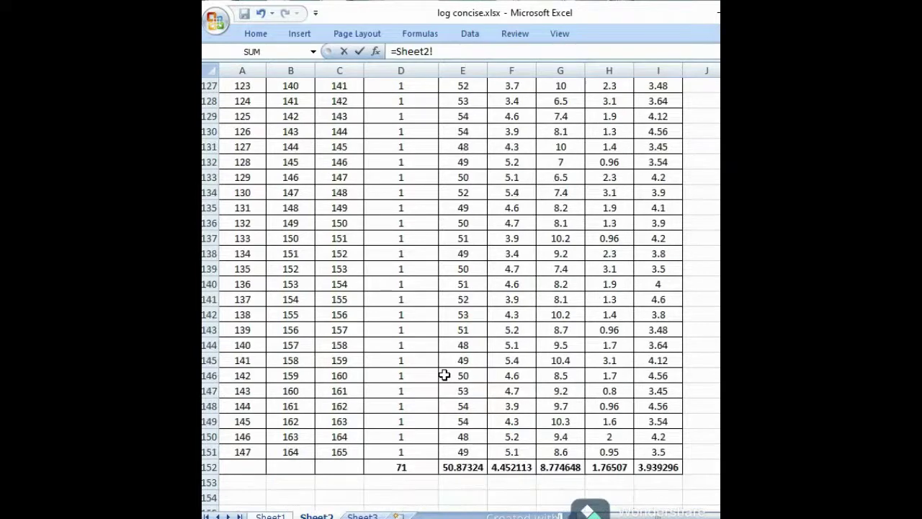
{"action": "left_click", "coordinate": [472, 286]}
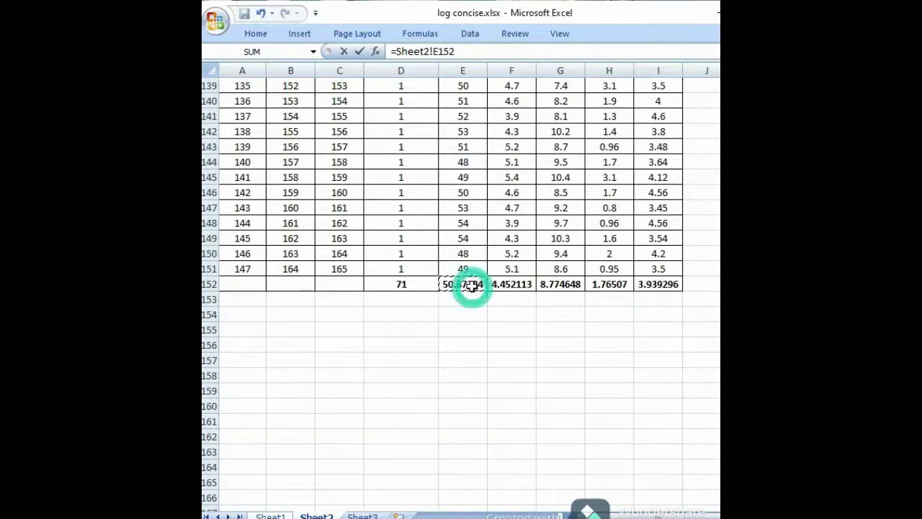
{"action": "key", "text": "Return"}
{"action": "left_click", "coordinate": [510, 360]}
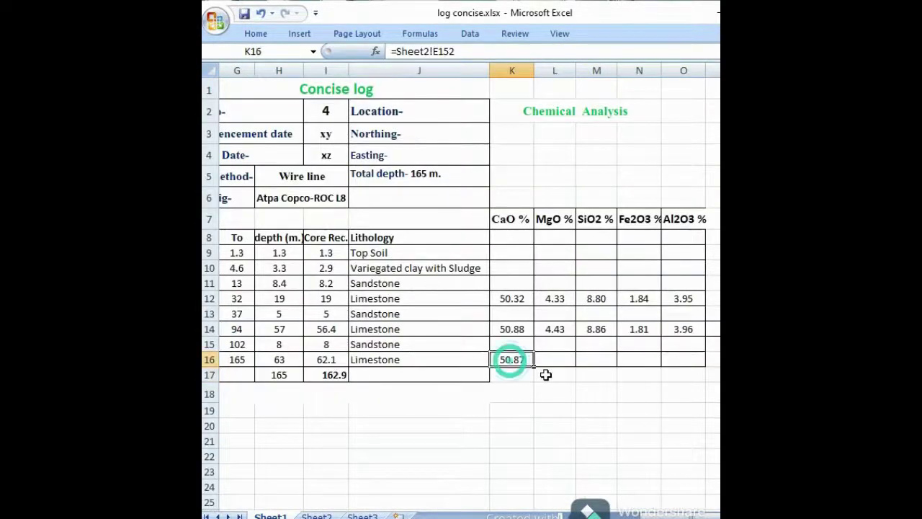
{"action": "left_click_drag", "start_coordinate": [534, 366], "coordinate": [696, 362]}
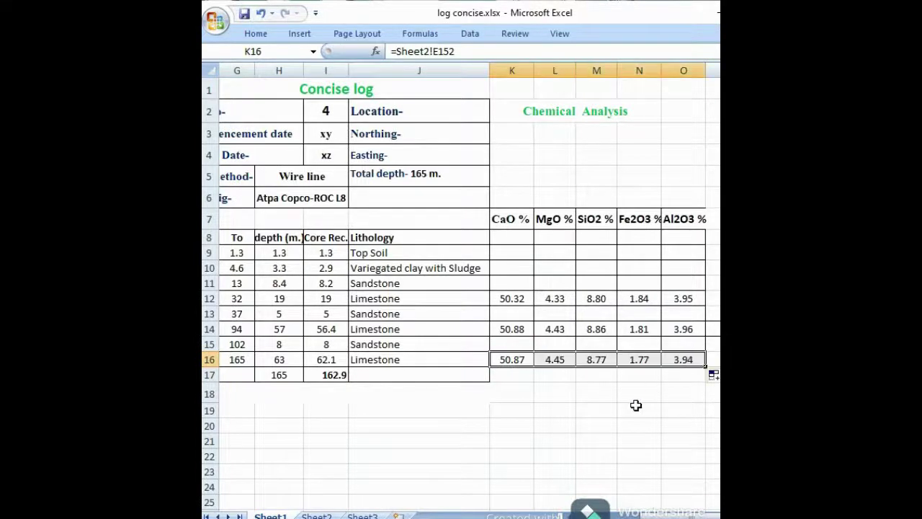
{"action": "left_click", "coordinate": [554, 410]}
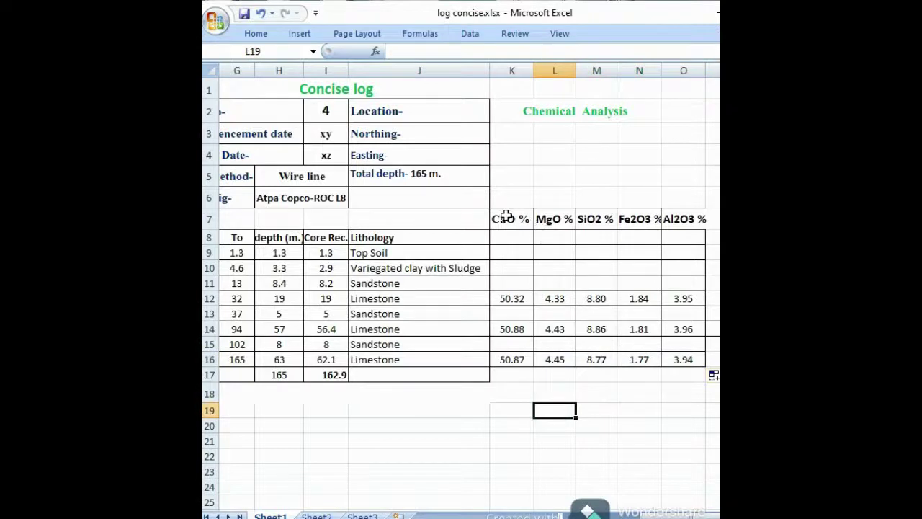